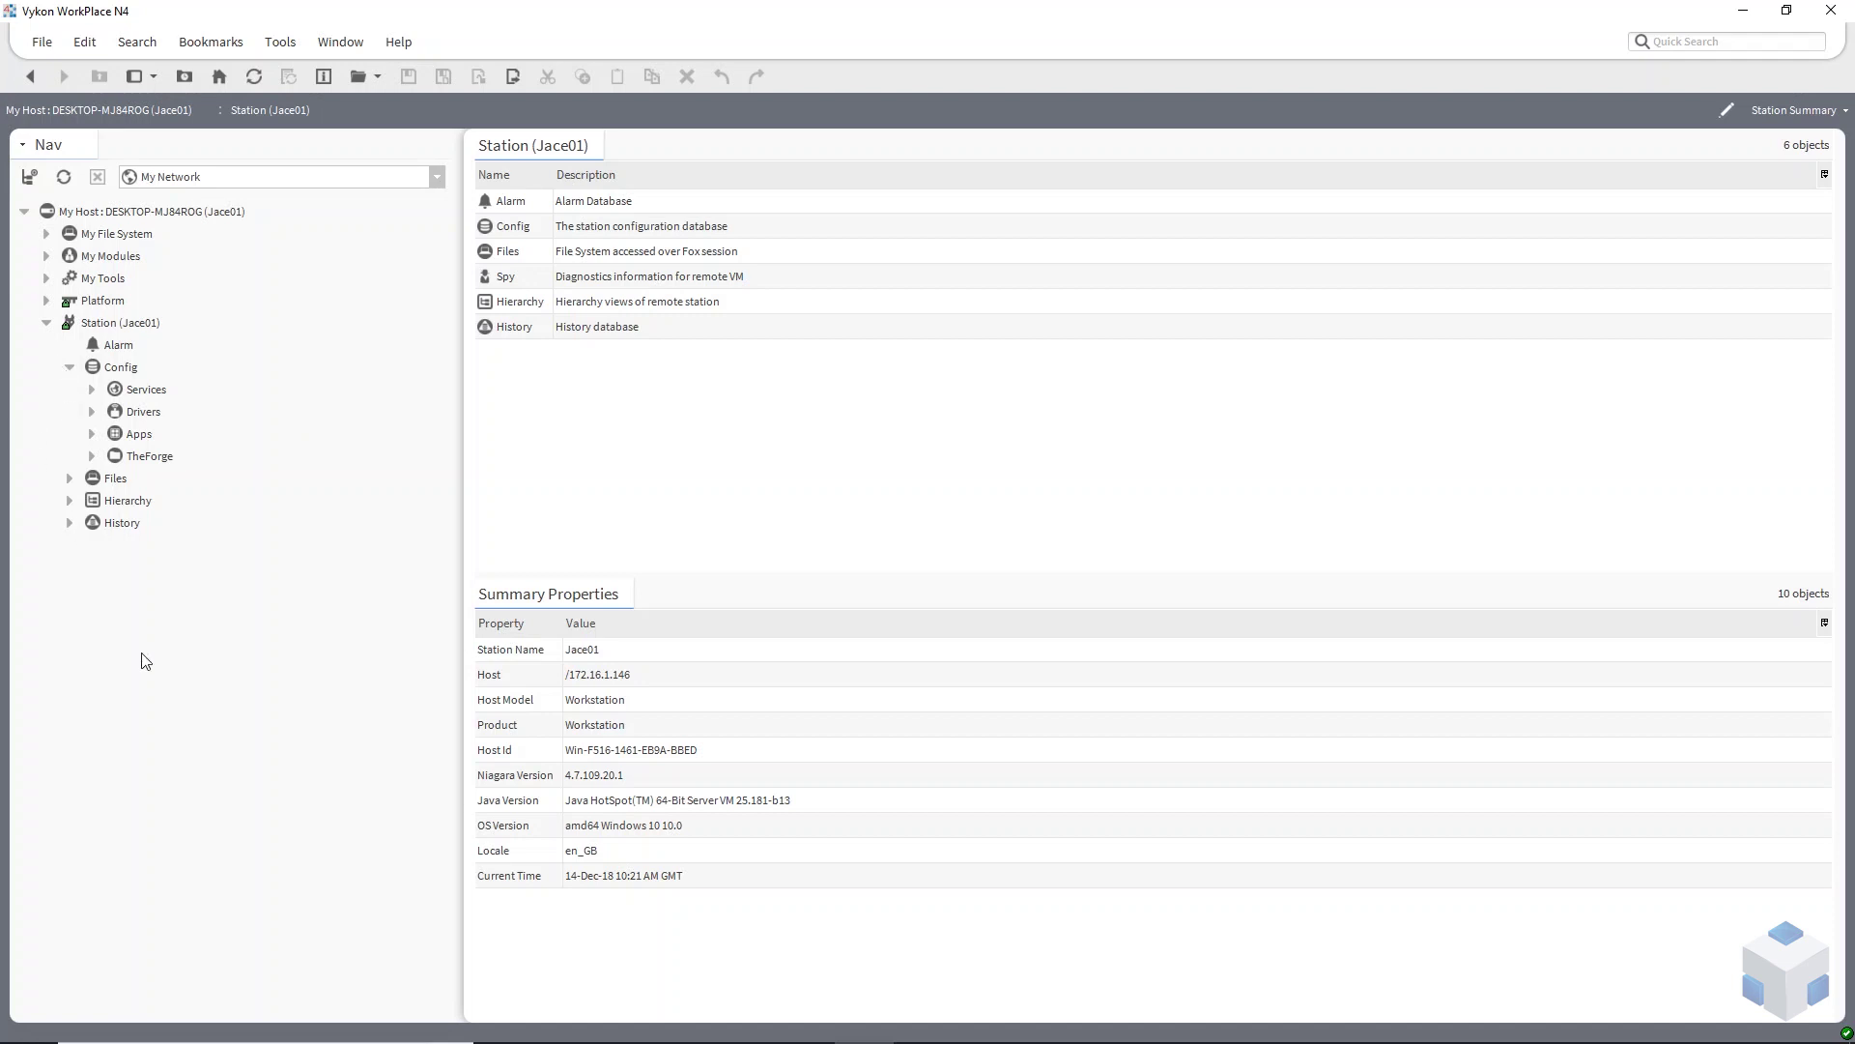
# Expand My File System > User Home, select the stations folder, and expand the backups folder.
pyautogui.click(46, 234)
pyautogui.click(69, 278)
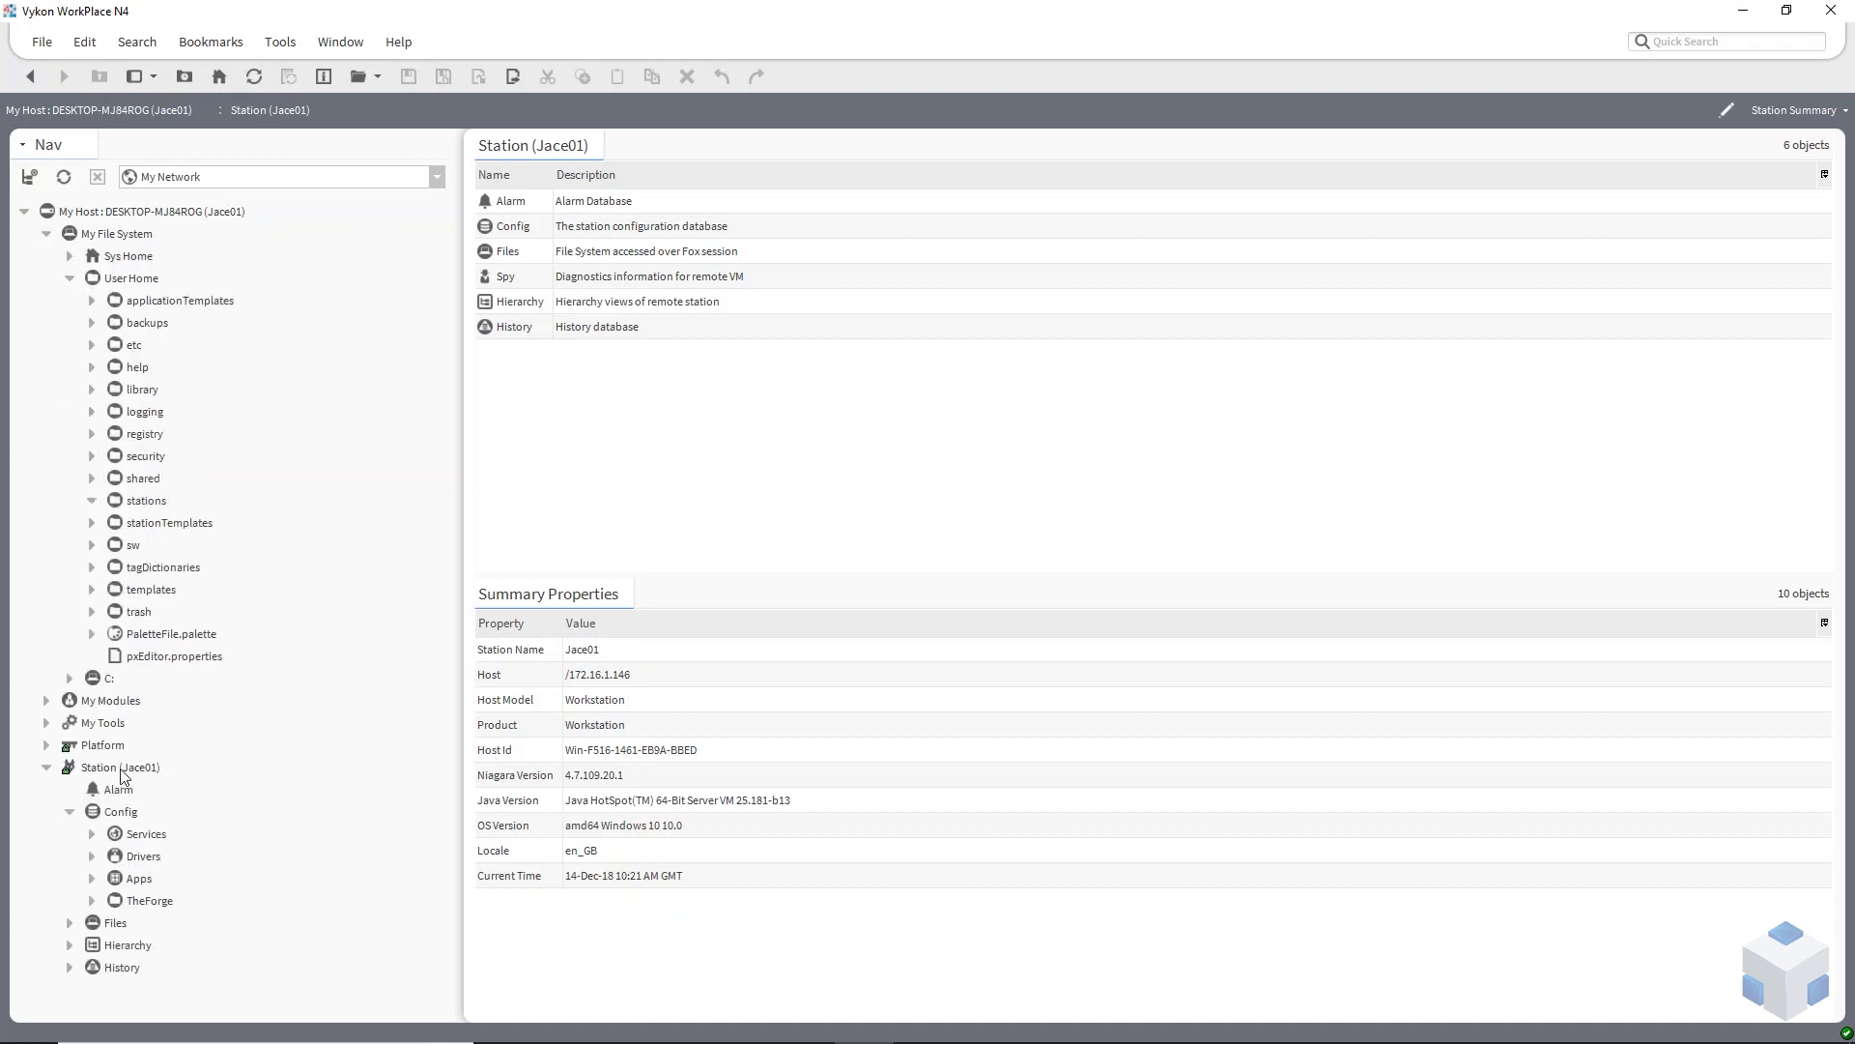
pyautogui.click(143, 502)
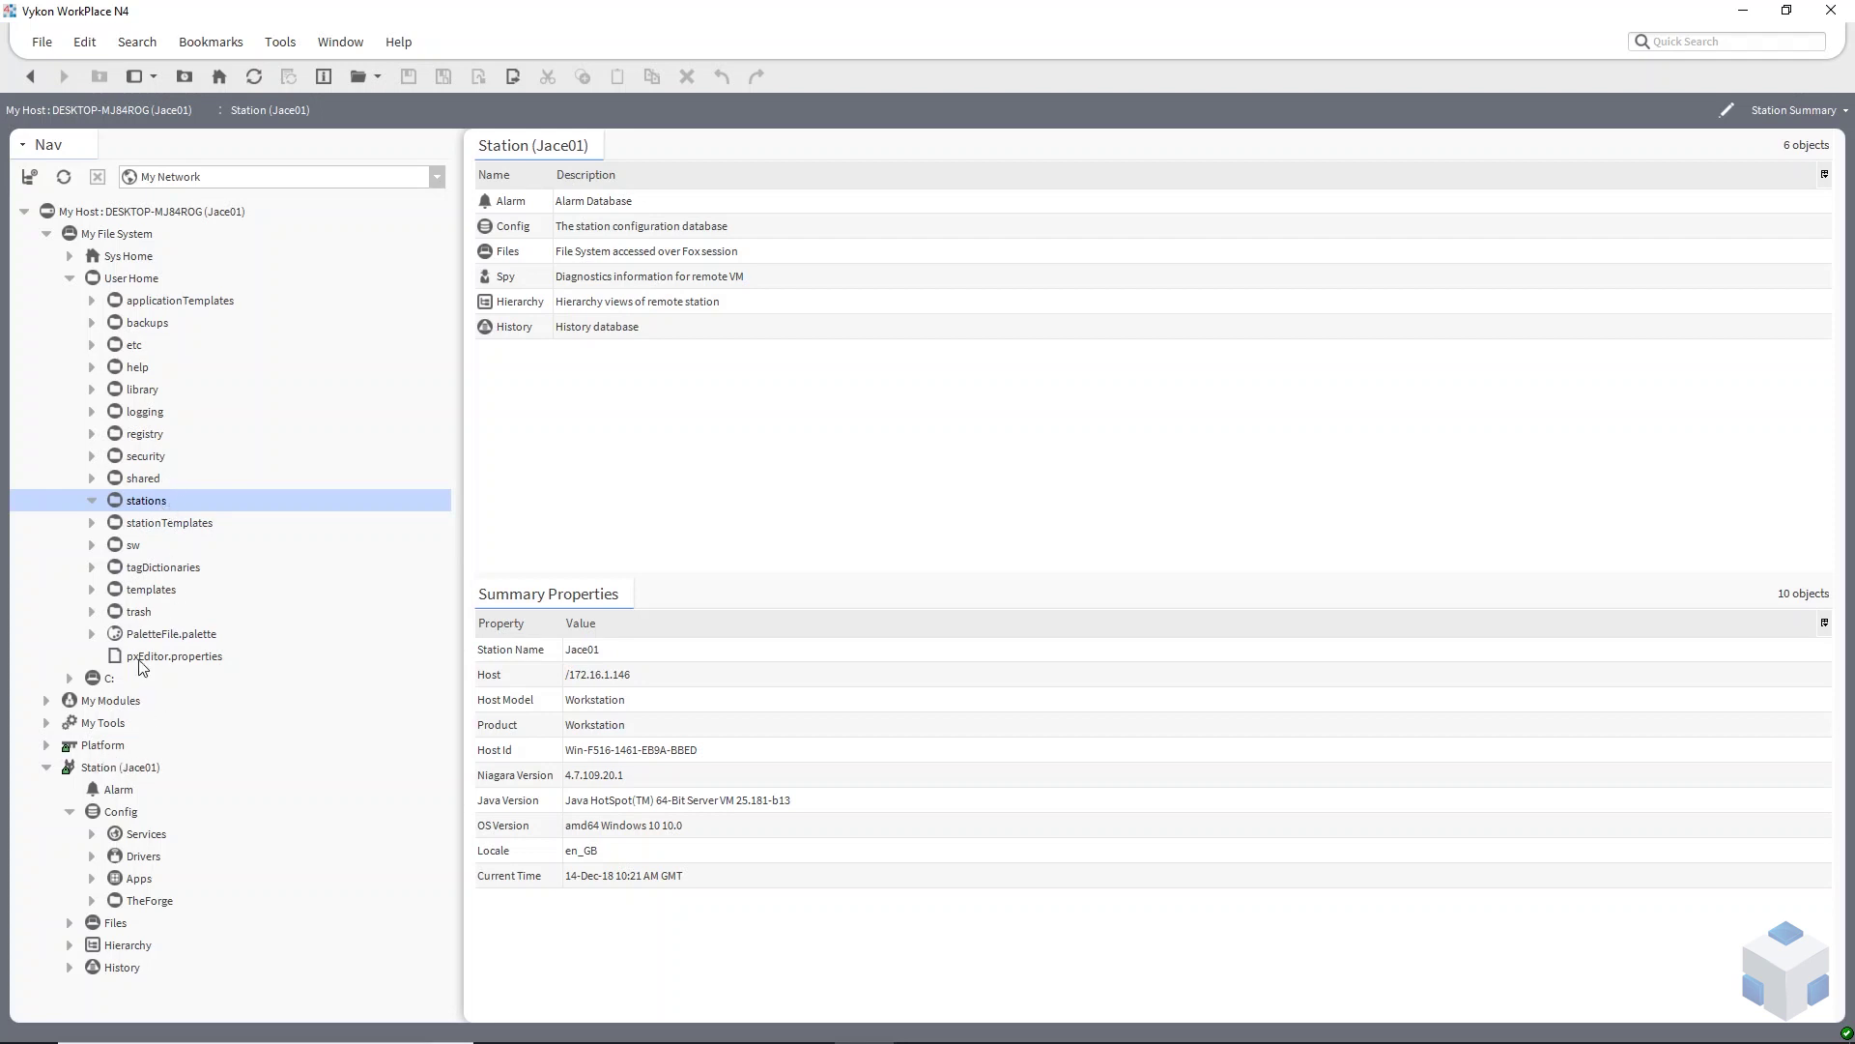
pyautogui.click(92, 323)
# Save a Jace01 station backup as backup_Jace01_181214_1024.dist and check it appears in backups.
pyautogui.rightClick(102, 769)
pyautogui.click(184, 973)
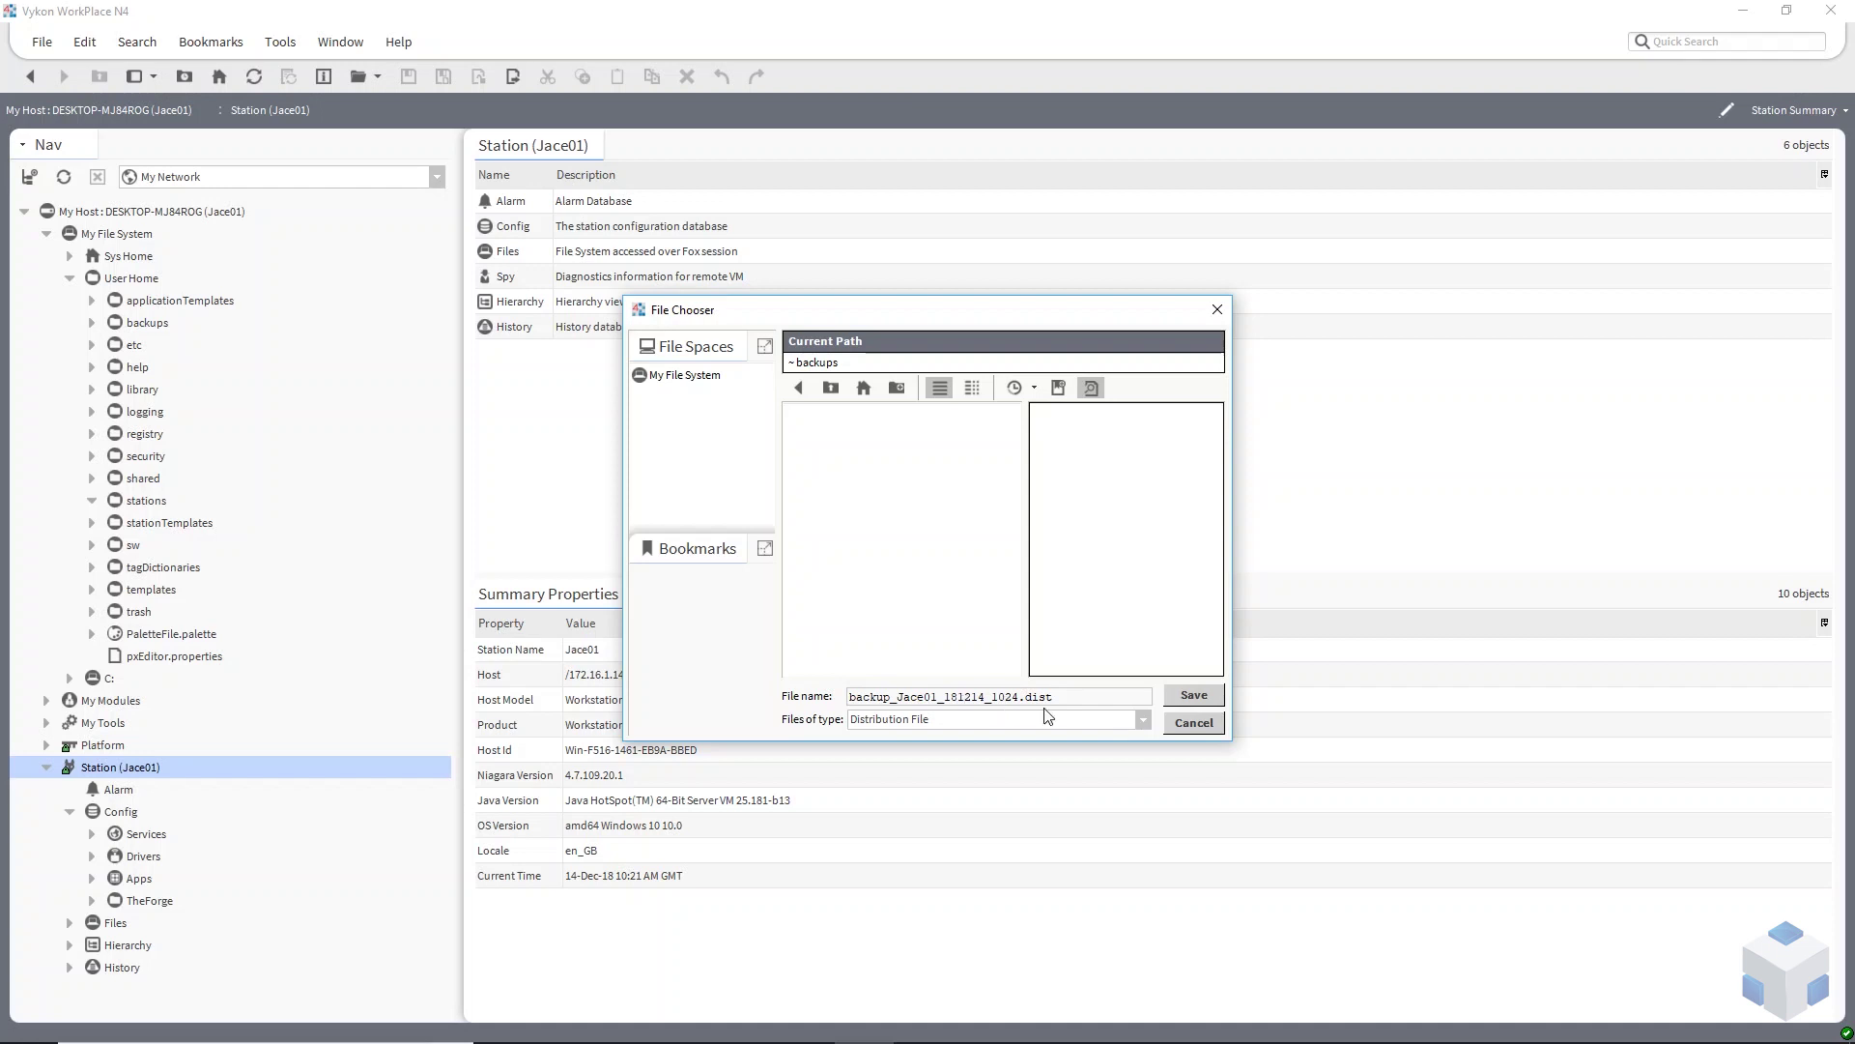
pyautogui.click(1194, 696)
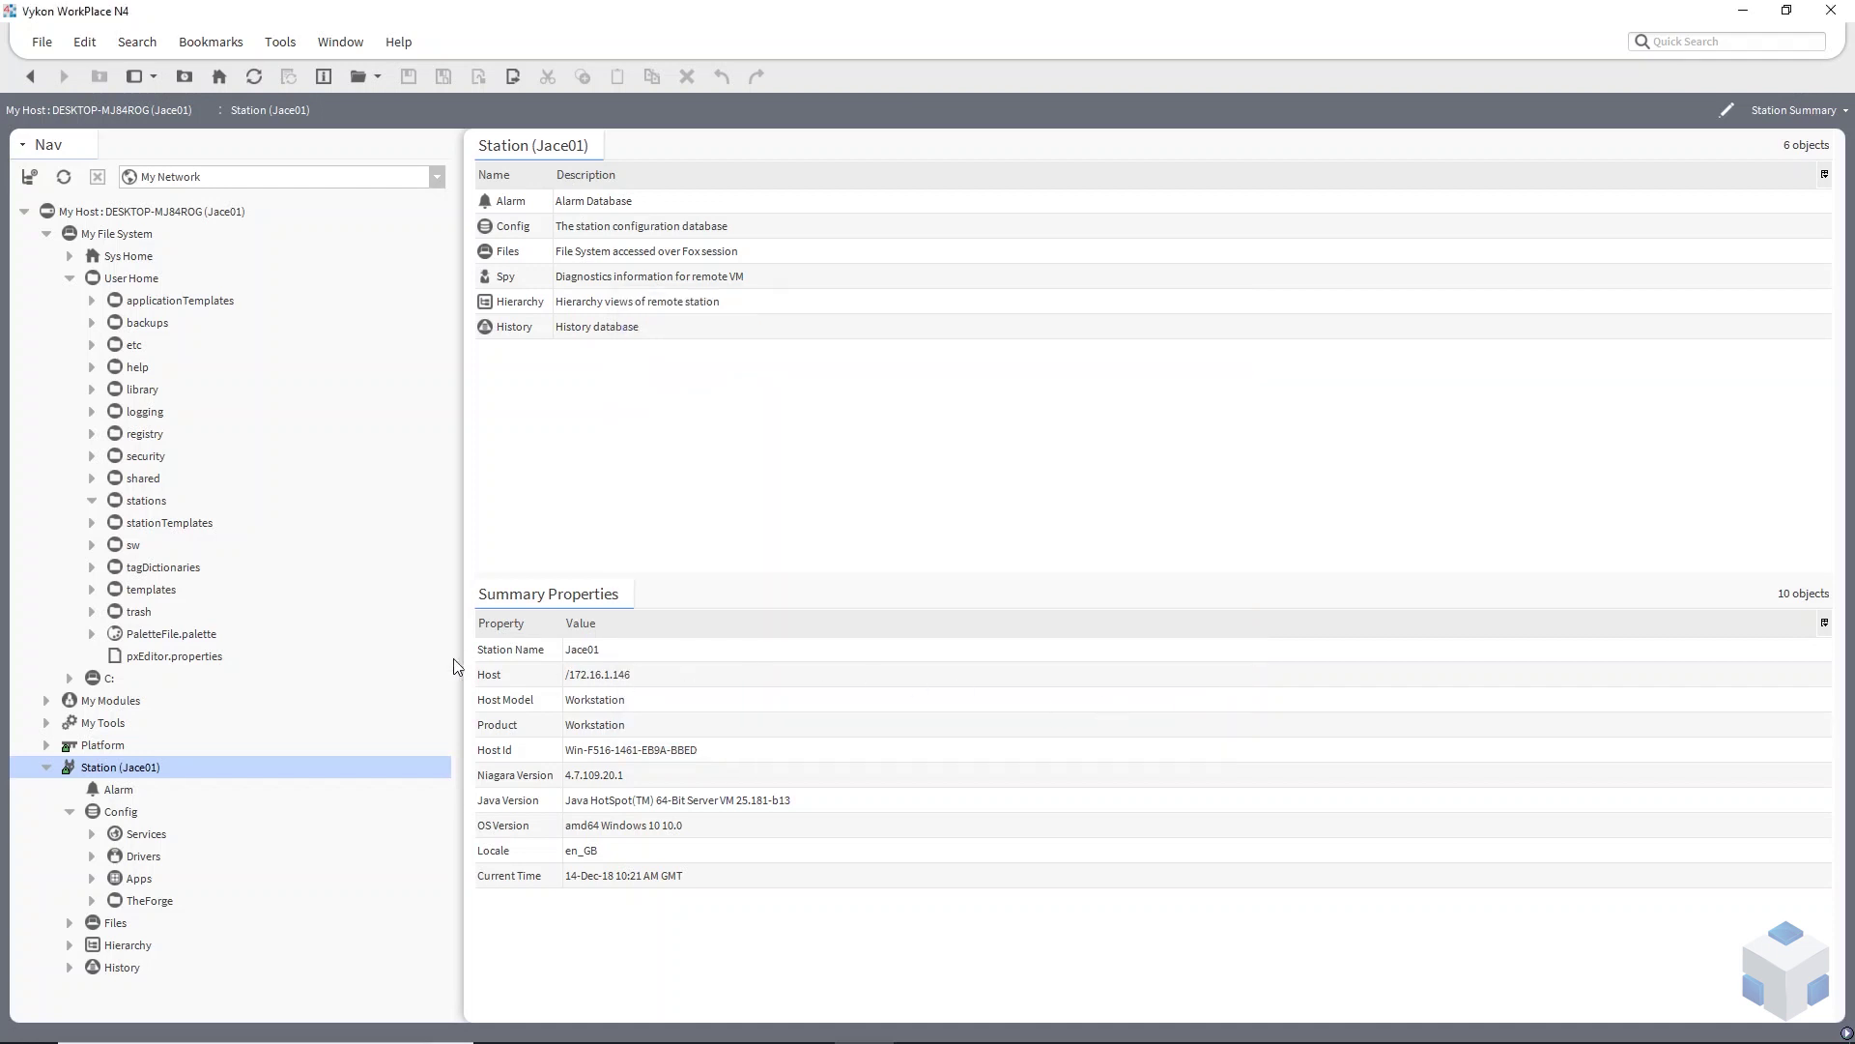
pyautogui.click(92, 323)
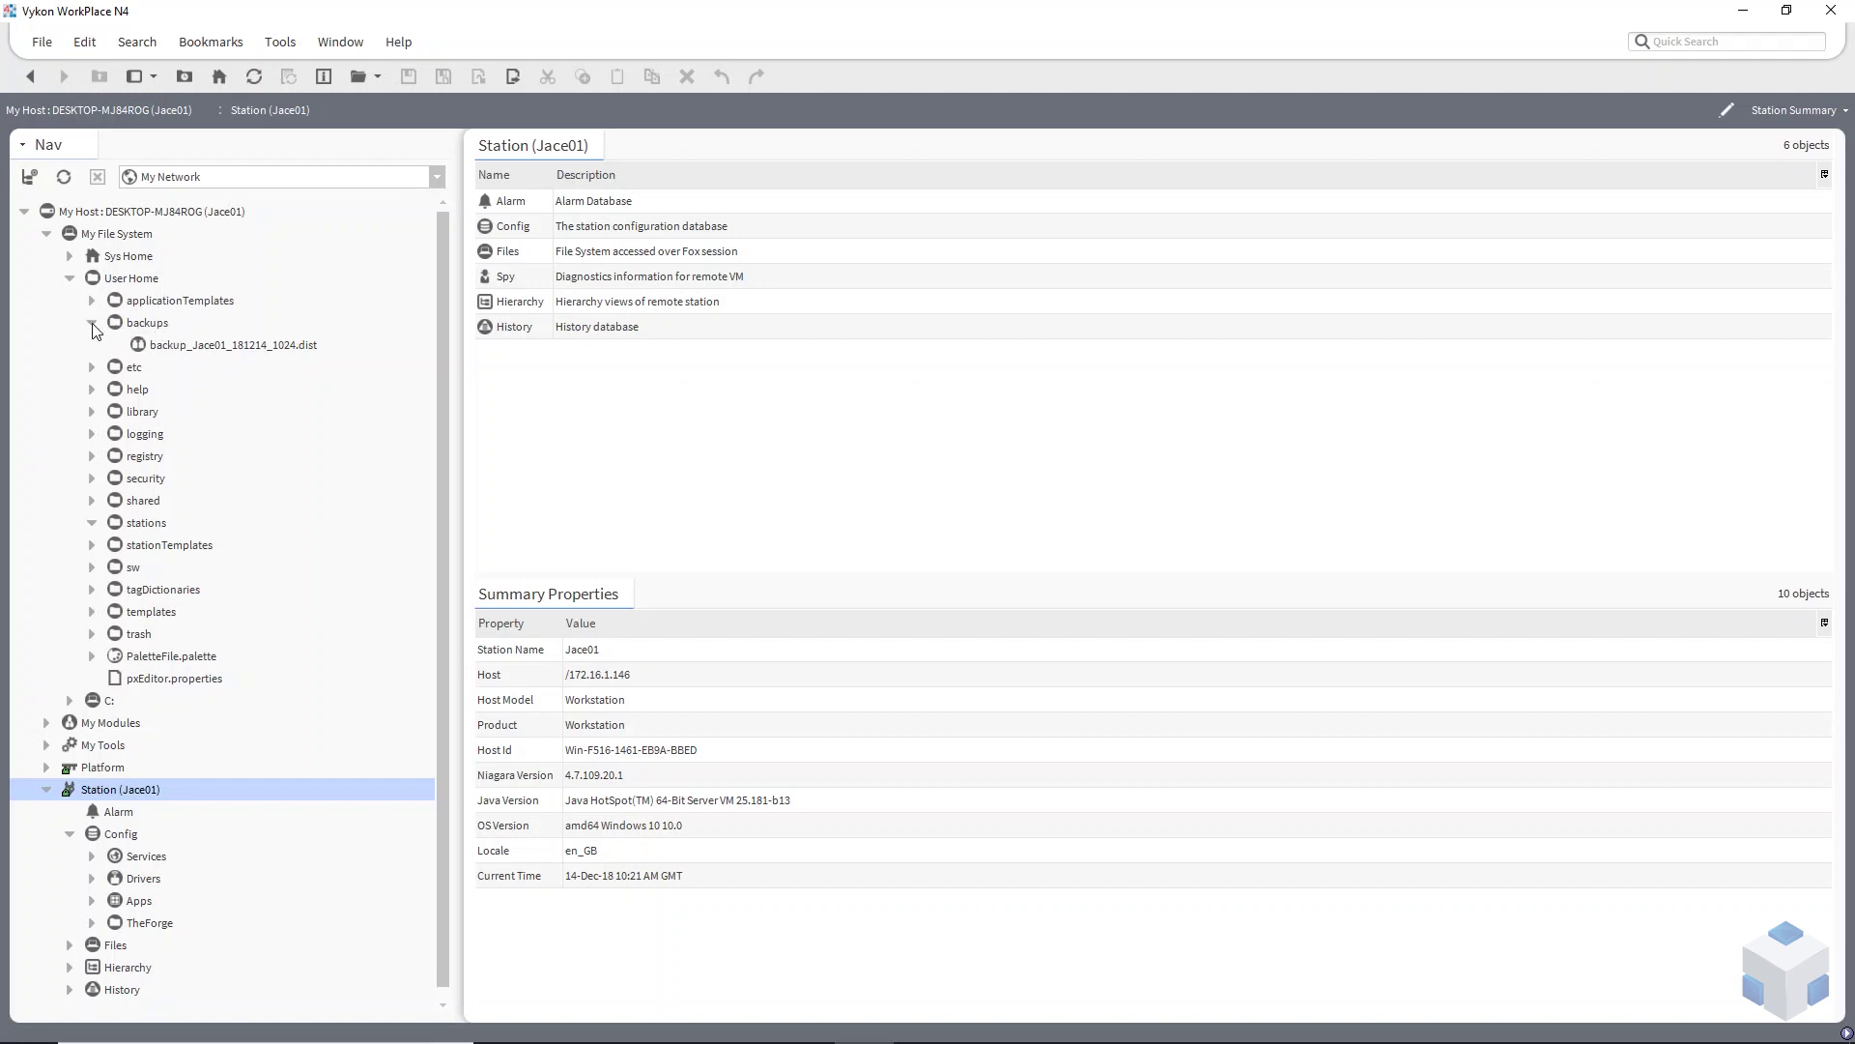
# In Station Copier, select the host's Jace01 station and start copying it to this computer.
pyautogui.click(93, 324)
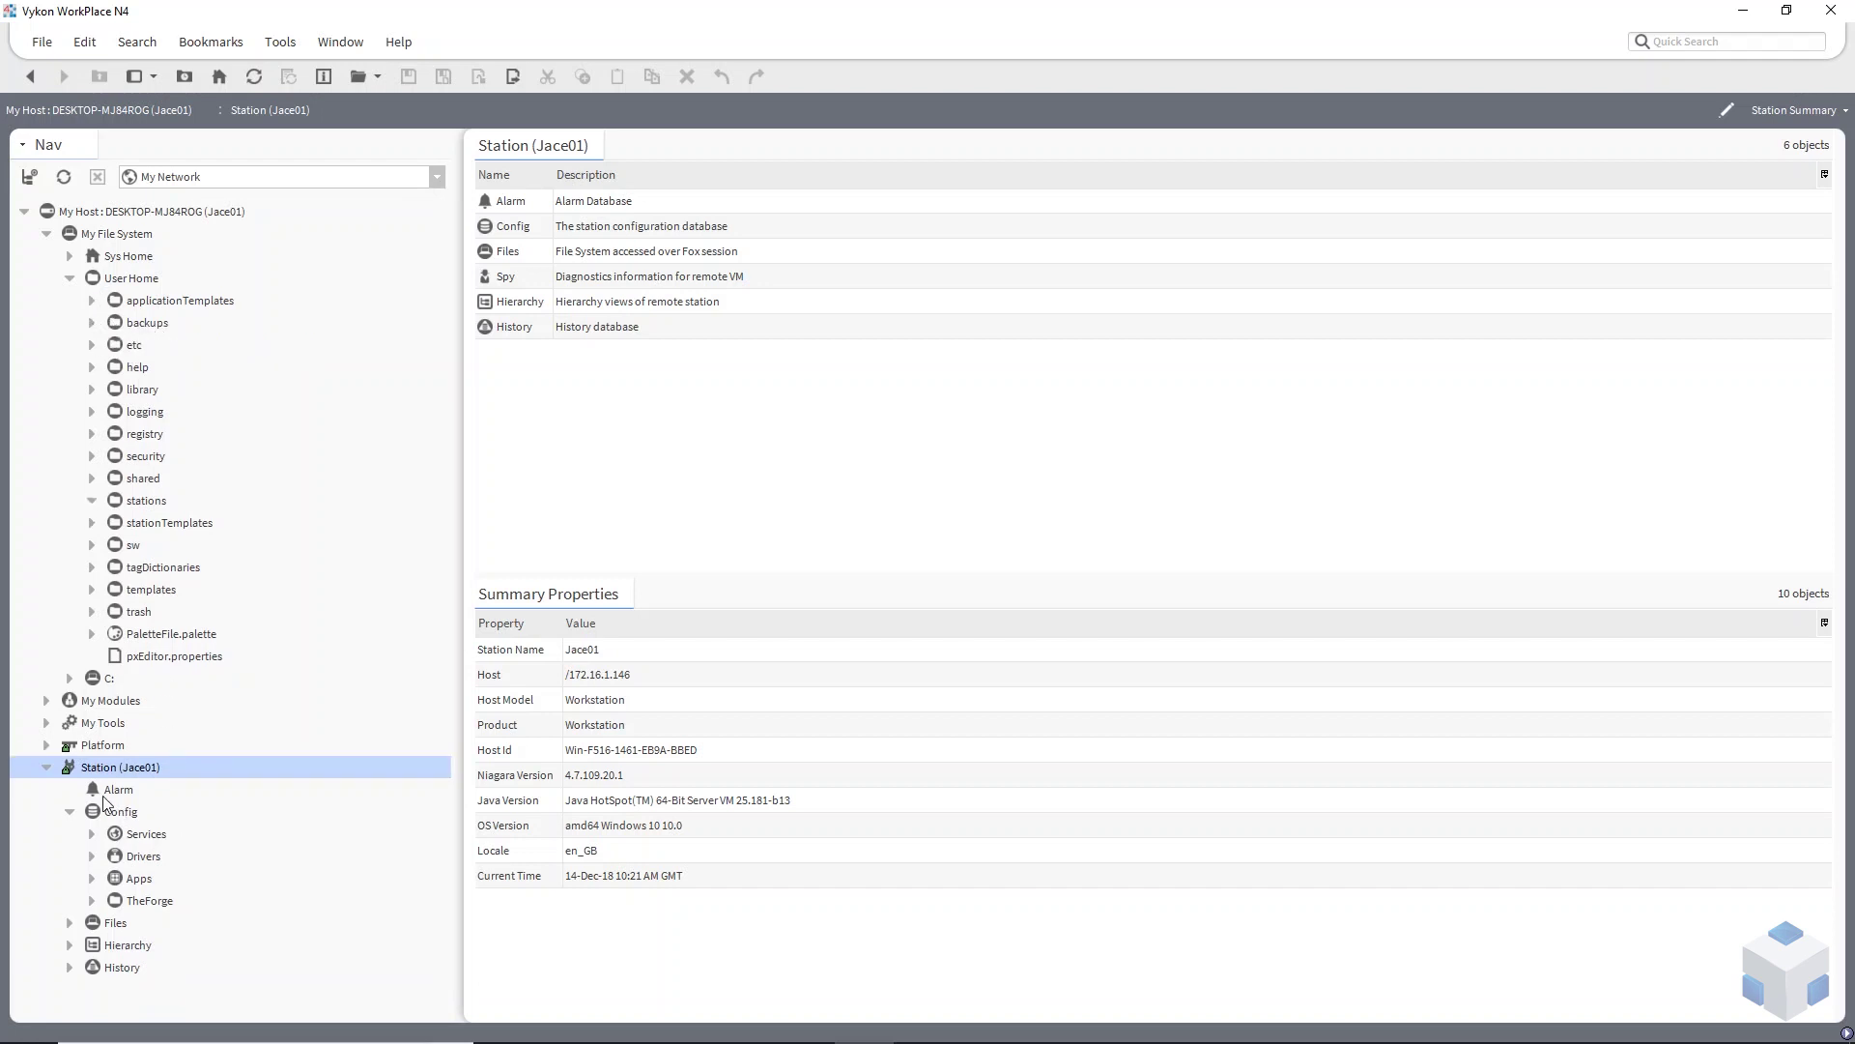
pyautogui.click(44, 744)
pyautogui.scroll(-2, 141, 731)
pyautogui.doubleClick(140, 725)
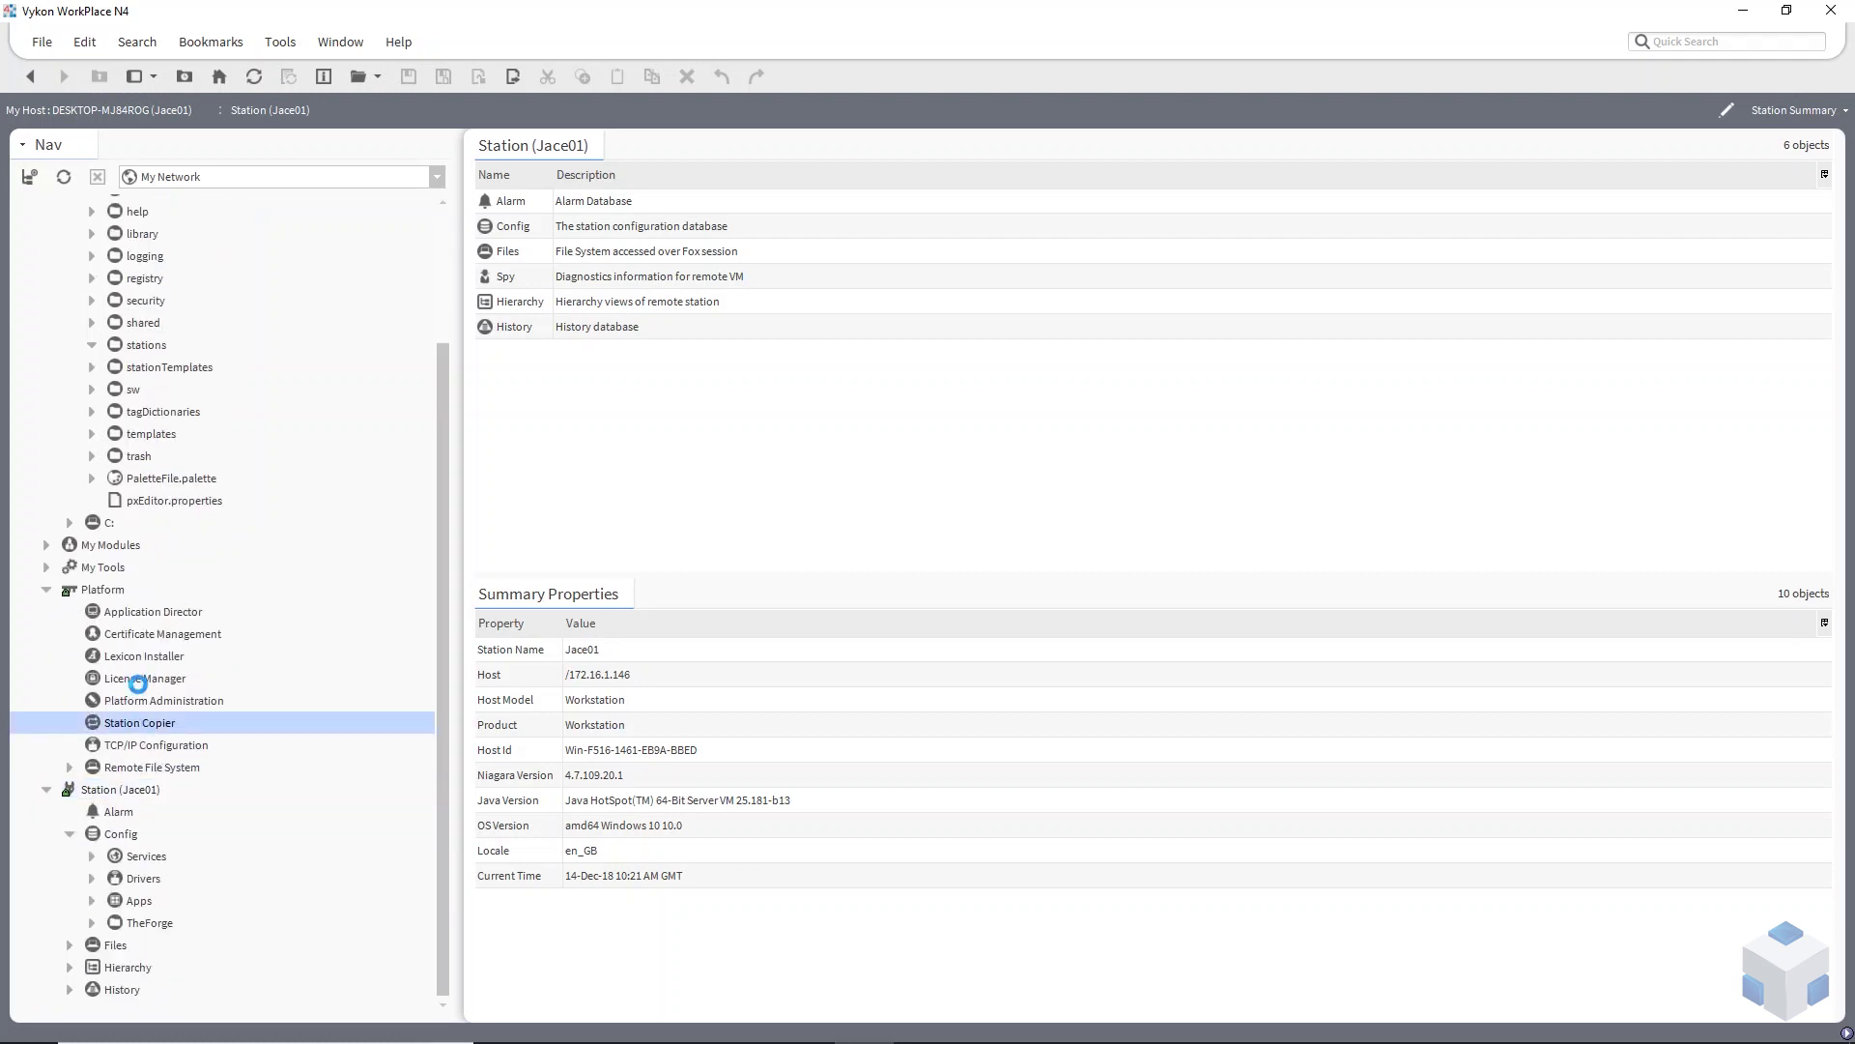
pyautogui.click(1225, 237)
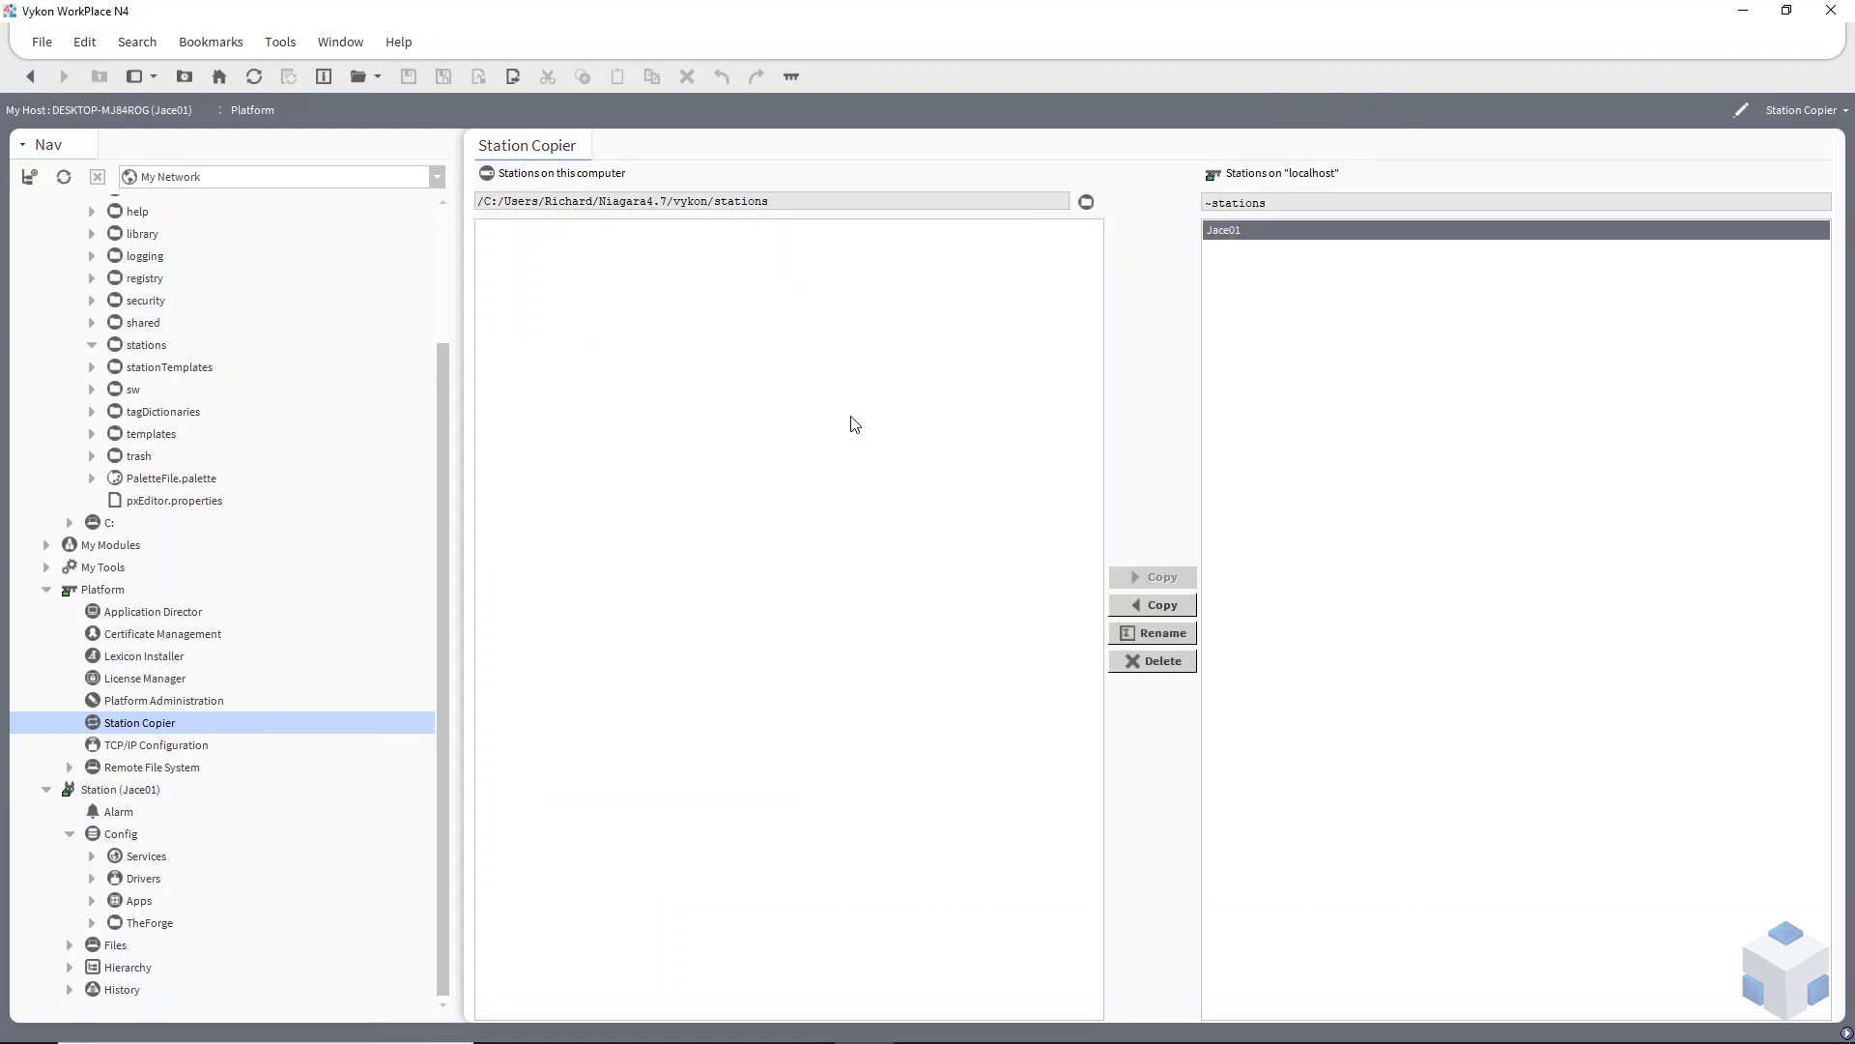
pyautogui.click(1160, 605)
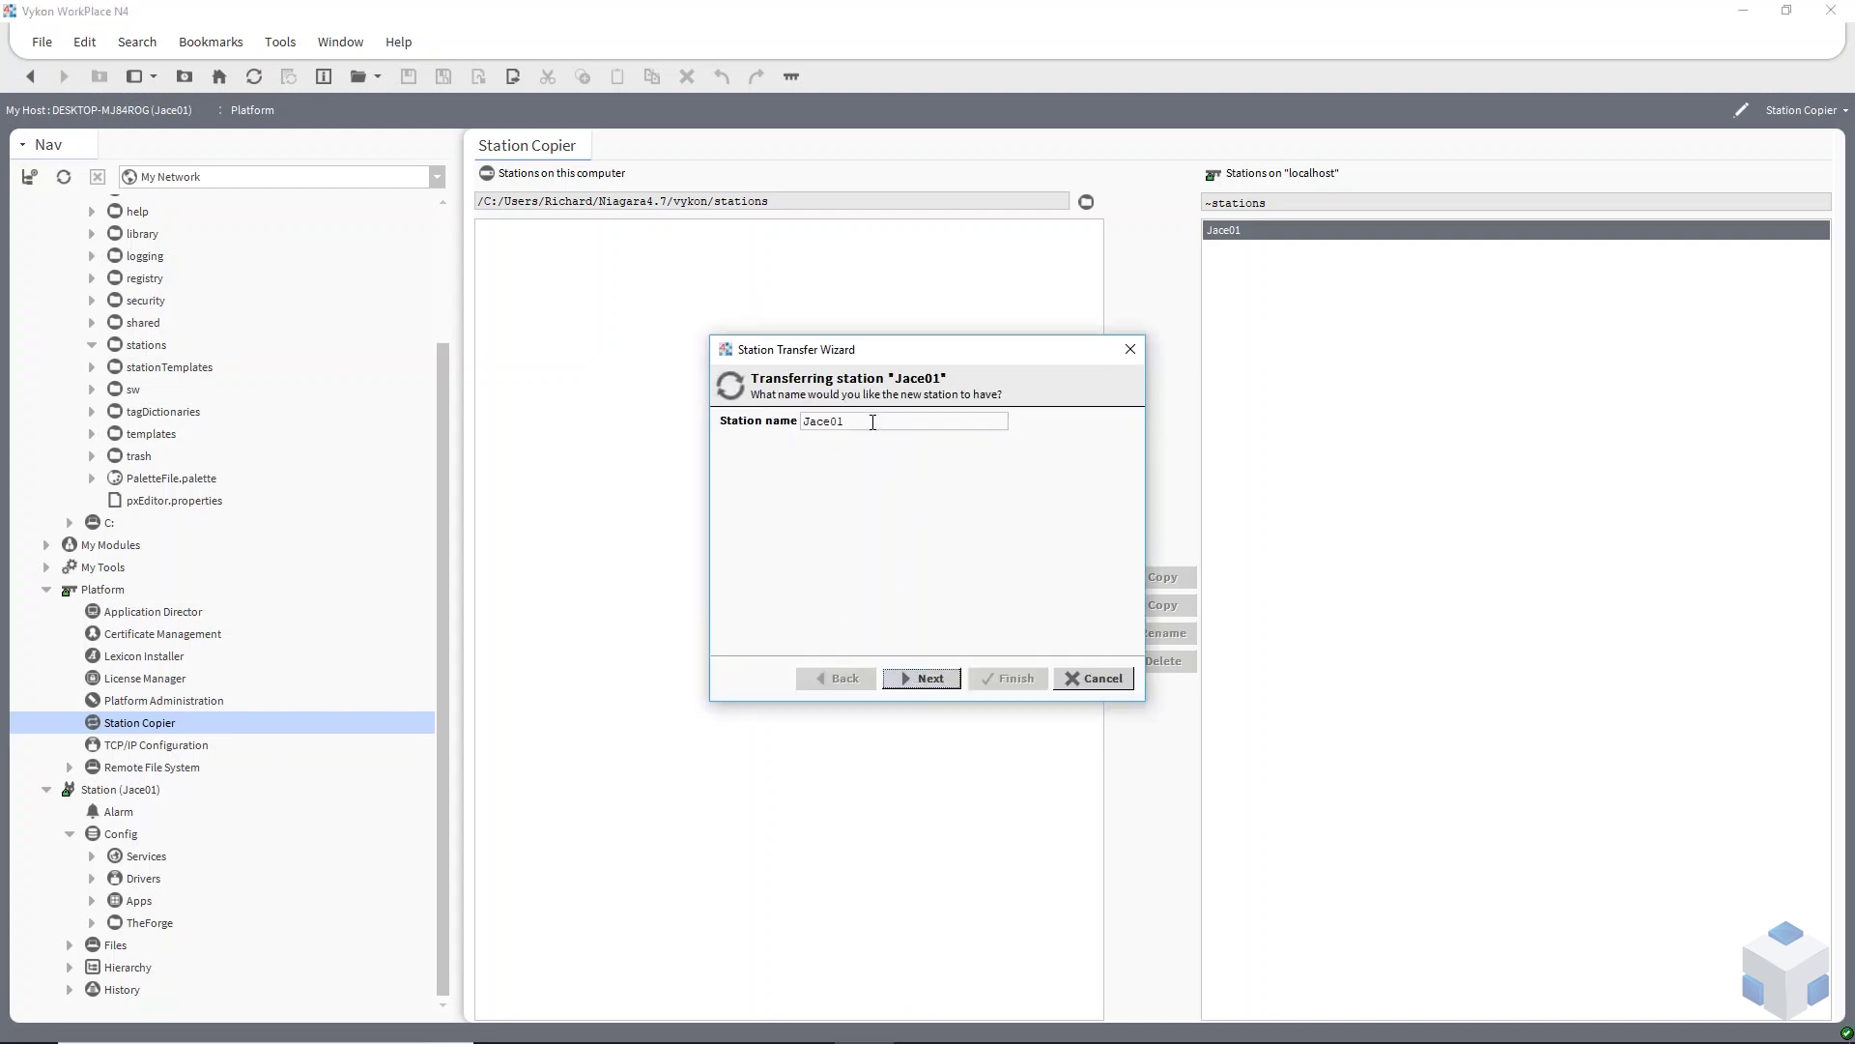
# Keep the station name Jace01, copy every file in the station directory, and finish the transfer.
pyautogui.click(874, 421)
pyautogui.click(925, 679)
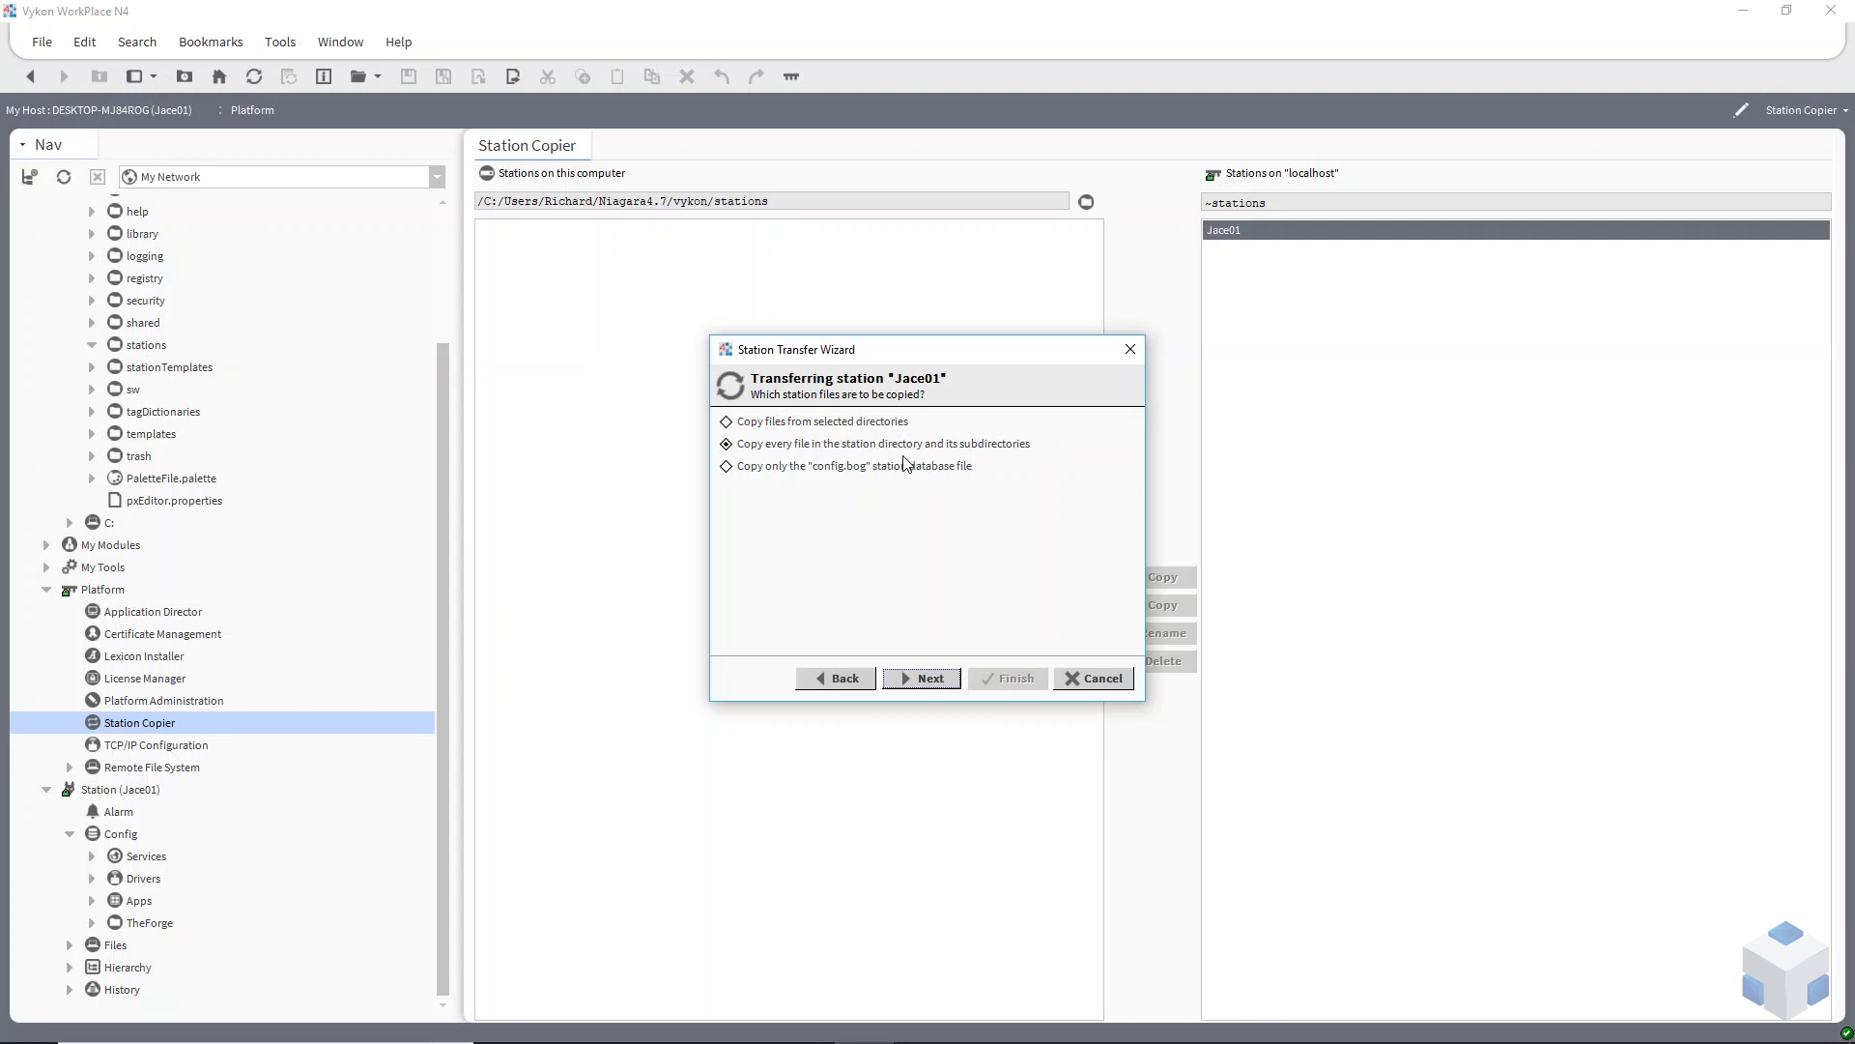
pyautogui.click(925, 679)
pyautogui.click(1013, 679)
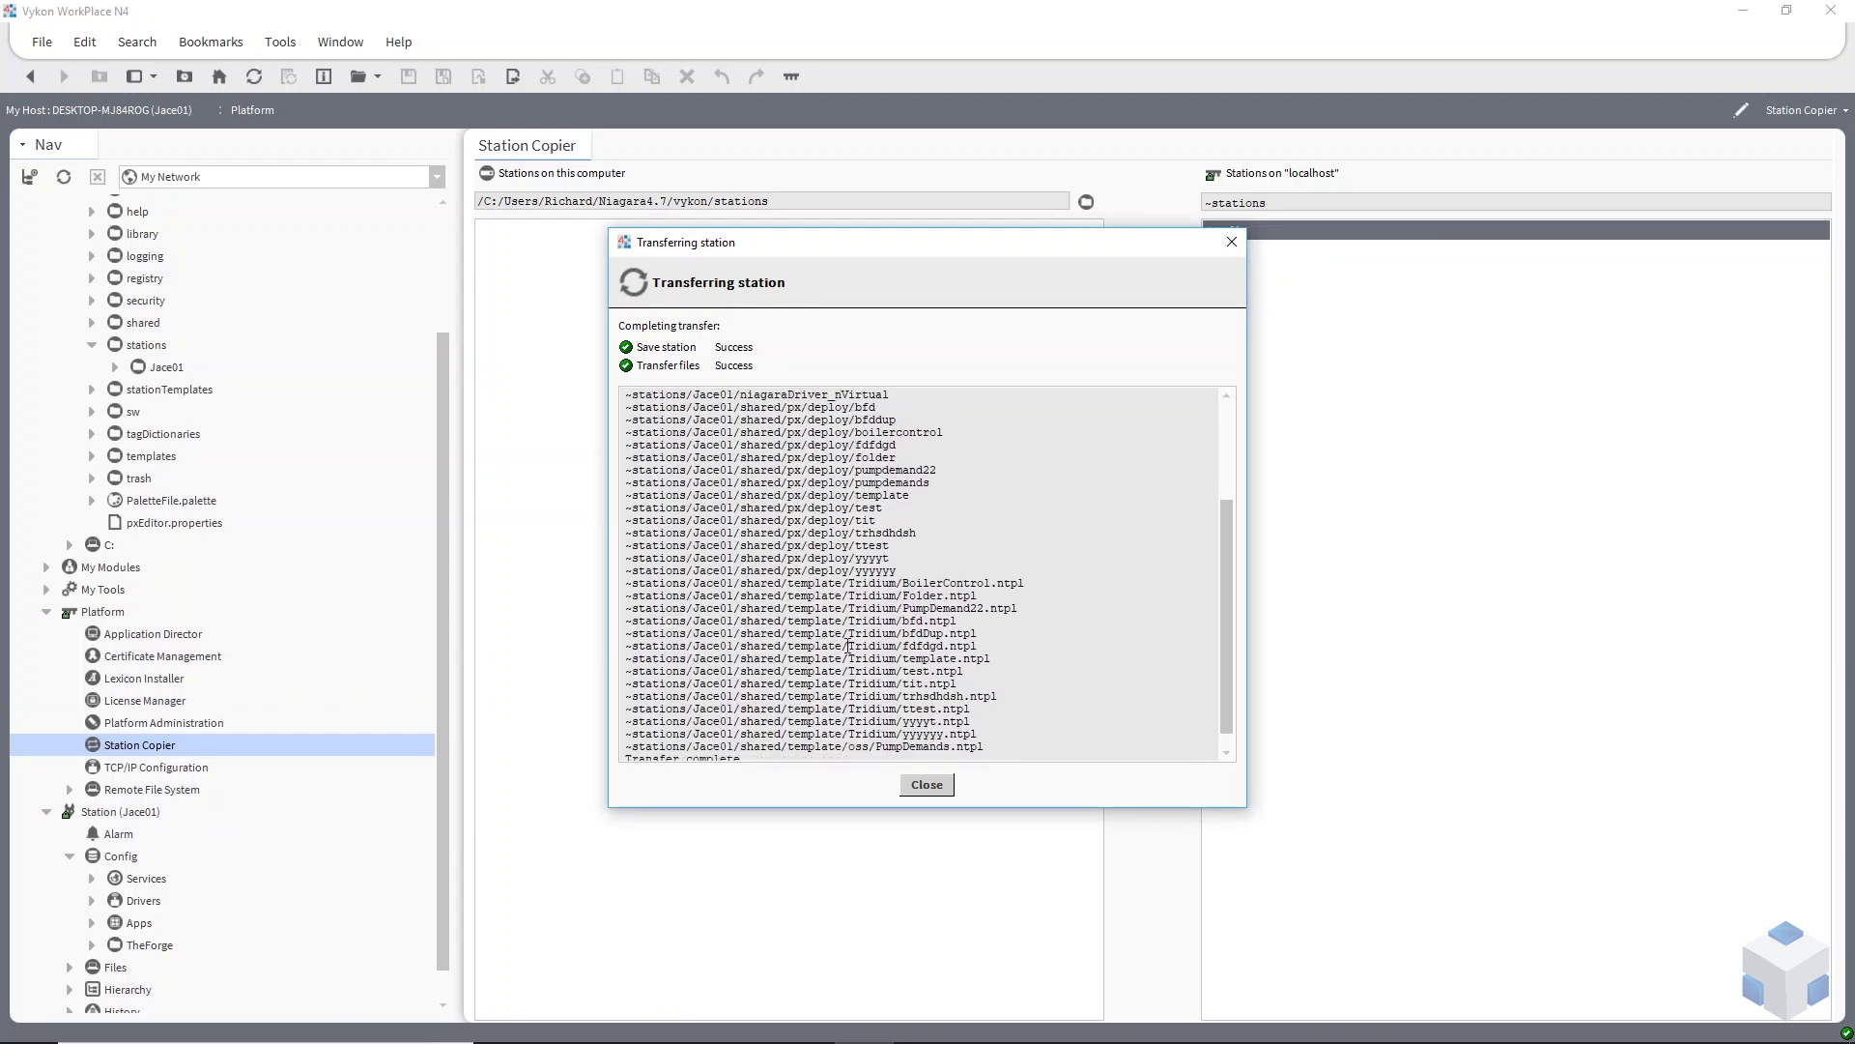
pyautogui.click(926, 783)
# Locate the copied Jace01 station in the local stations folder.
pyautogui.click(501, 231)
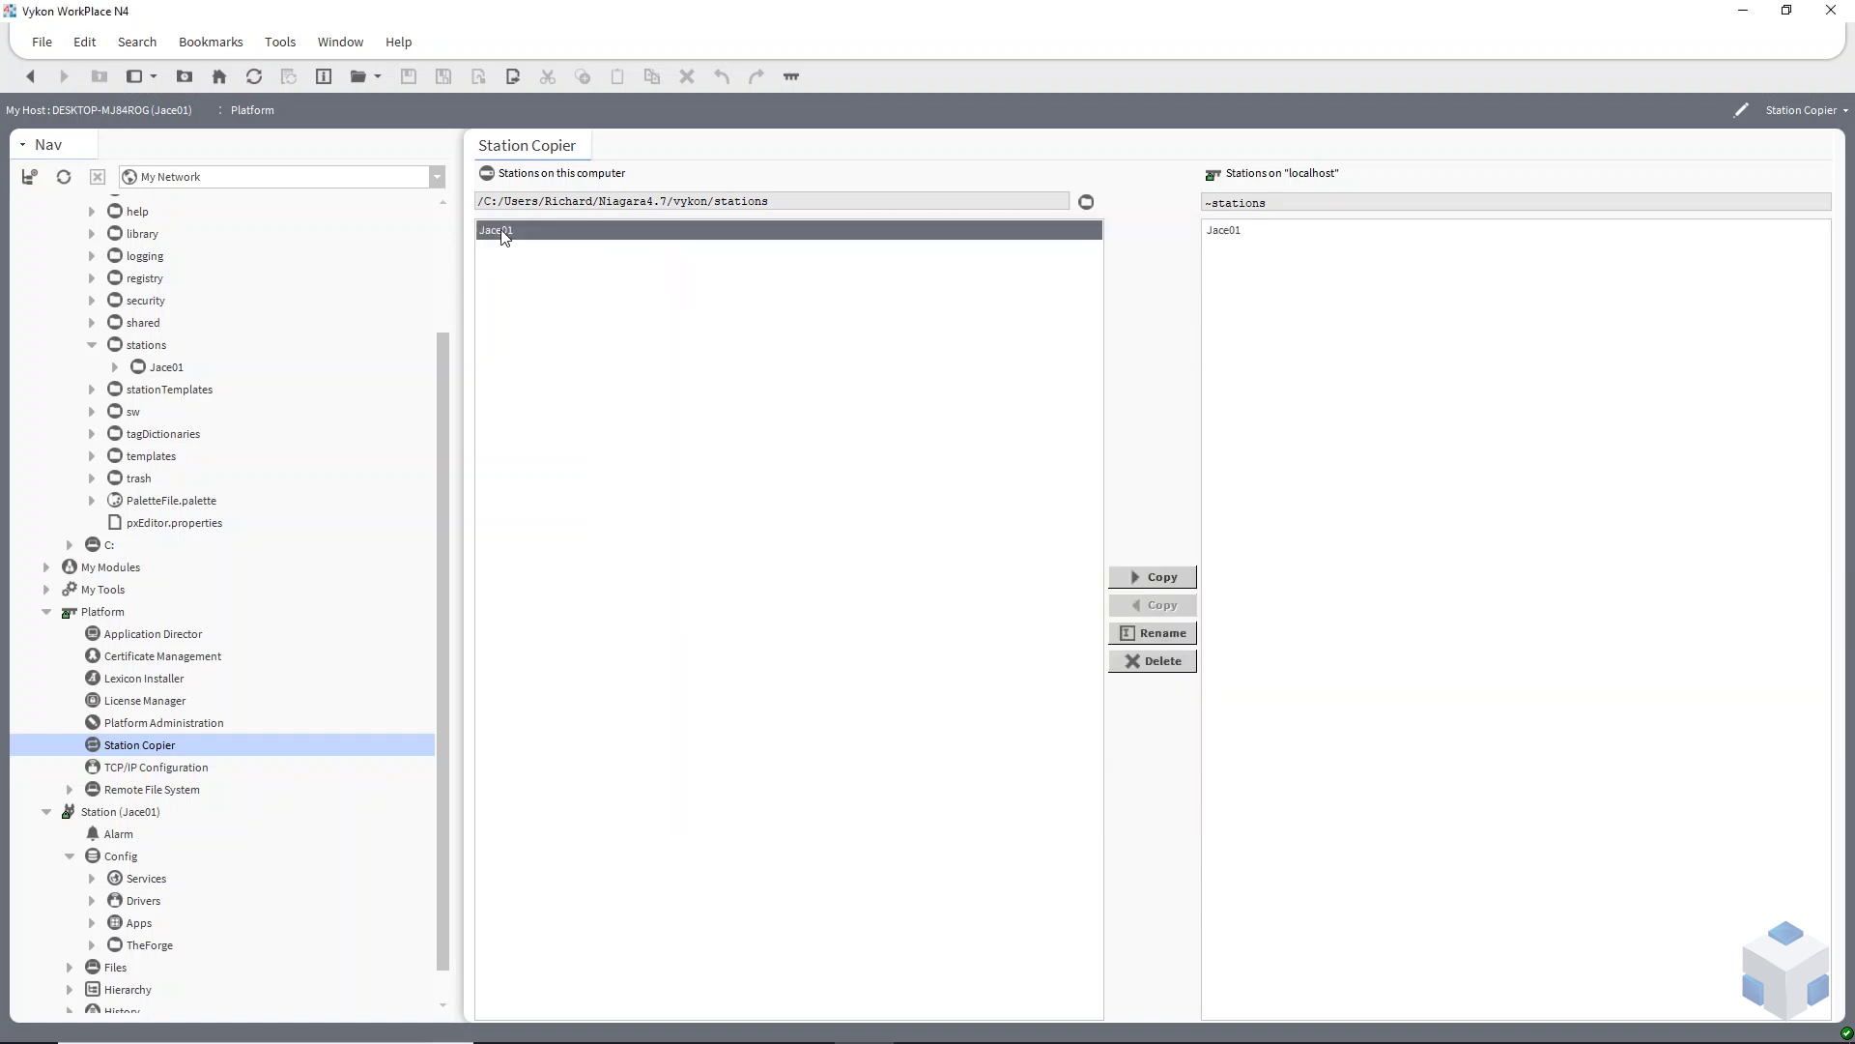
pyautogui.click(173, 372)
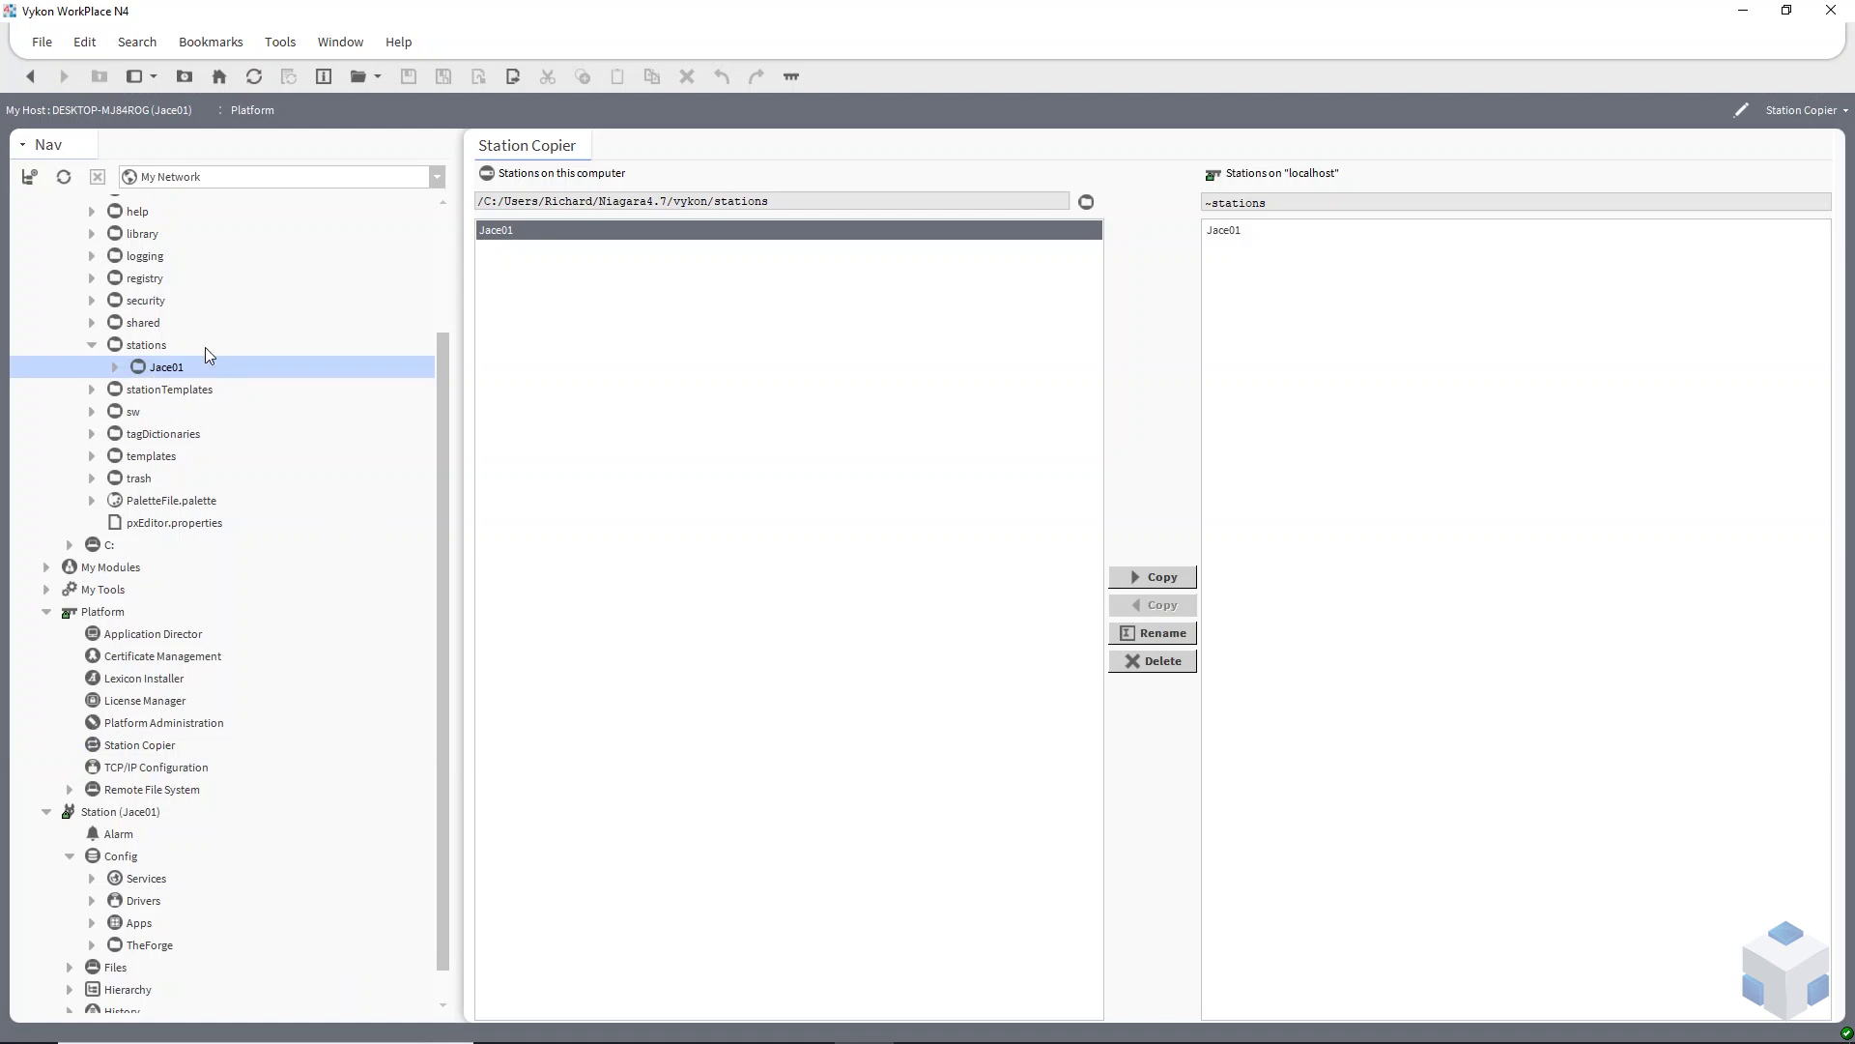
pyautogui.scroll(3, 205, 348)
pyautogui.scroll(-1, 187, 870)
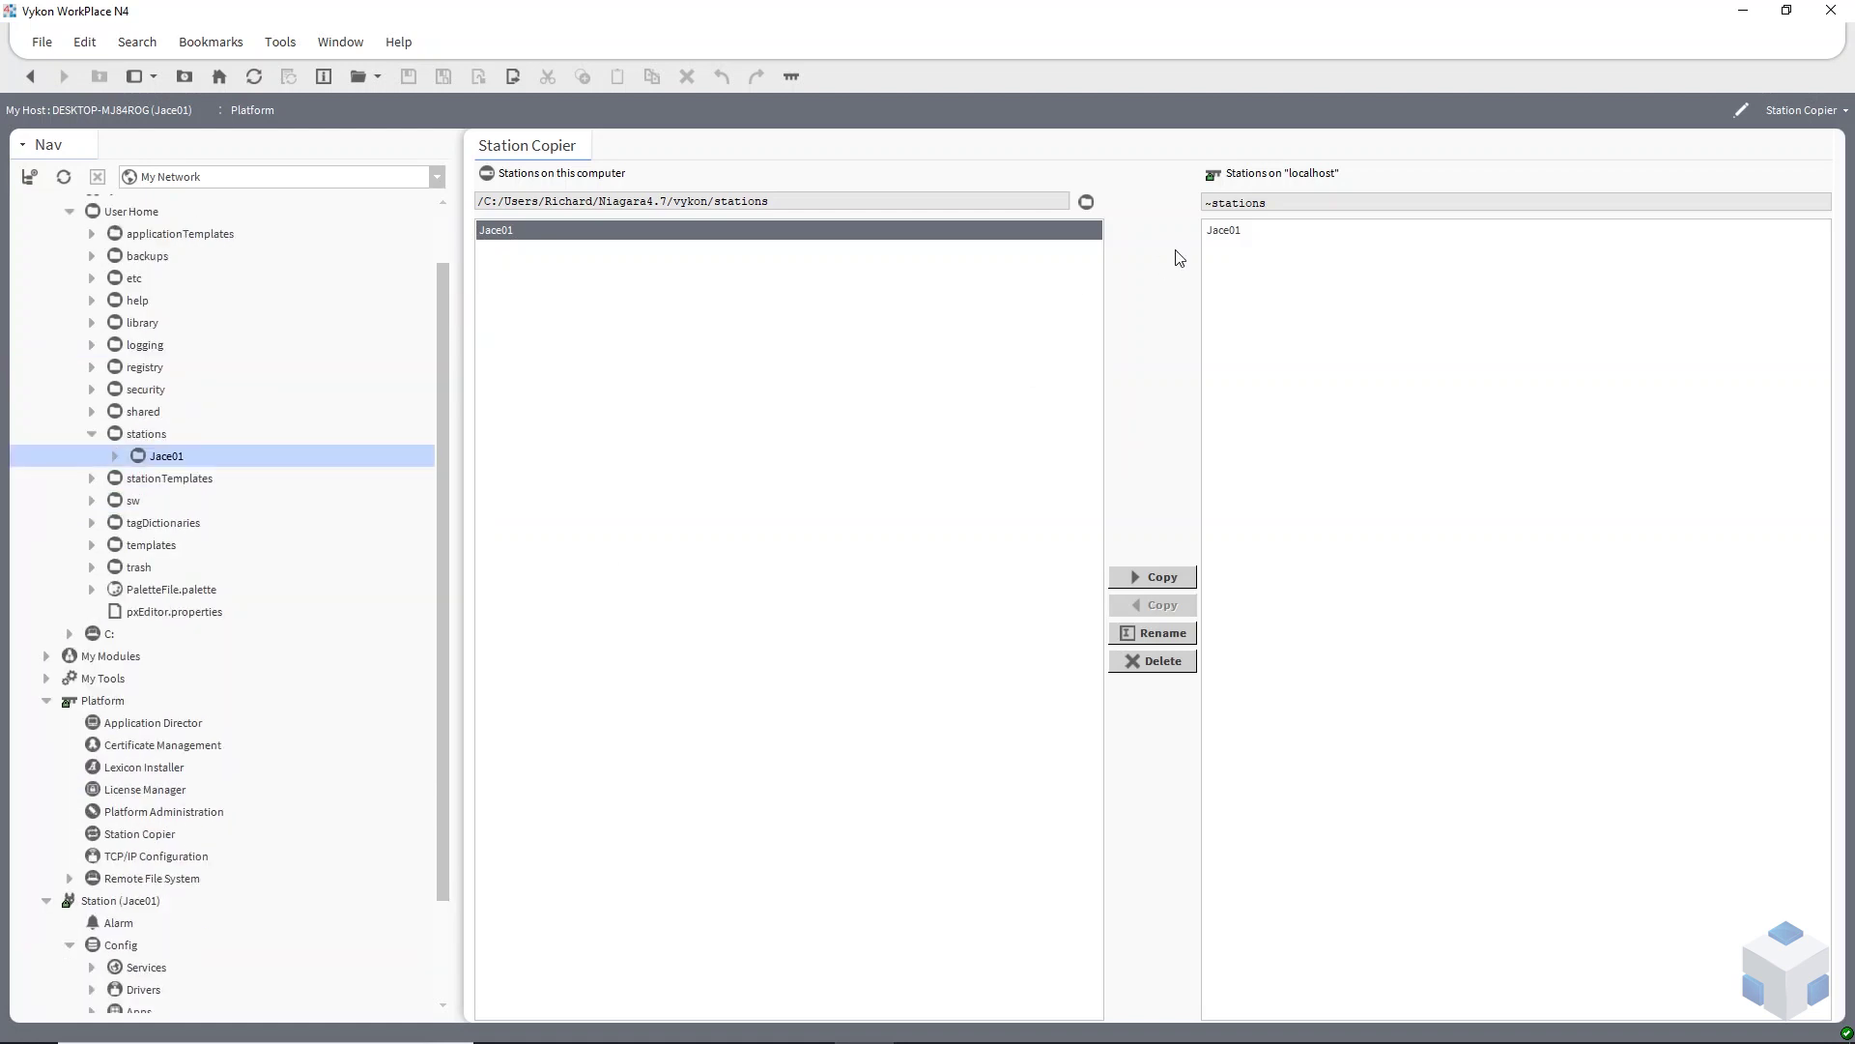
# Stop Jace01 in Application Director, confirm, then collapse Platform and My File System.
pyautogui.doubleClick(140, 727)
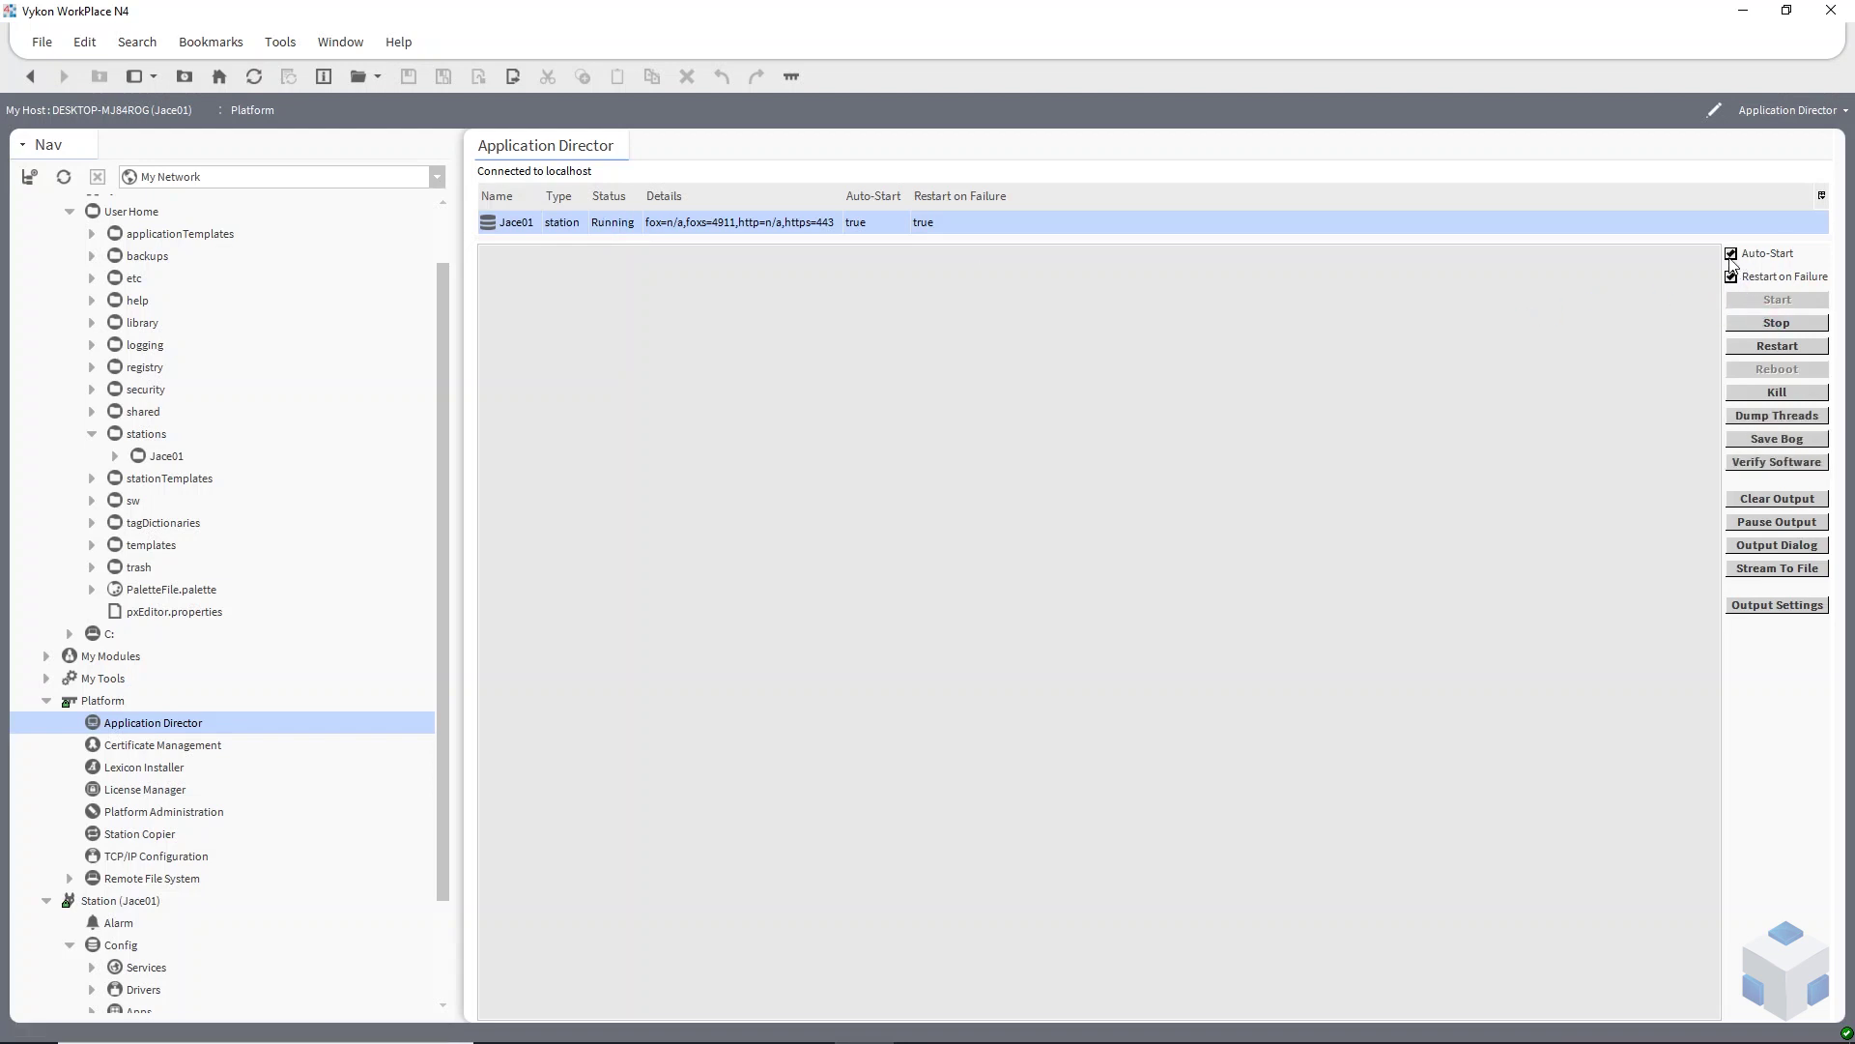
pyautogui.click(1776, 321)
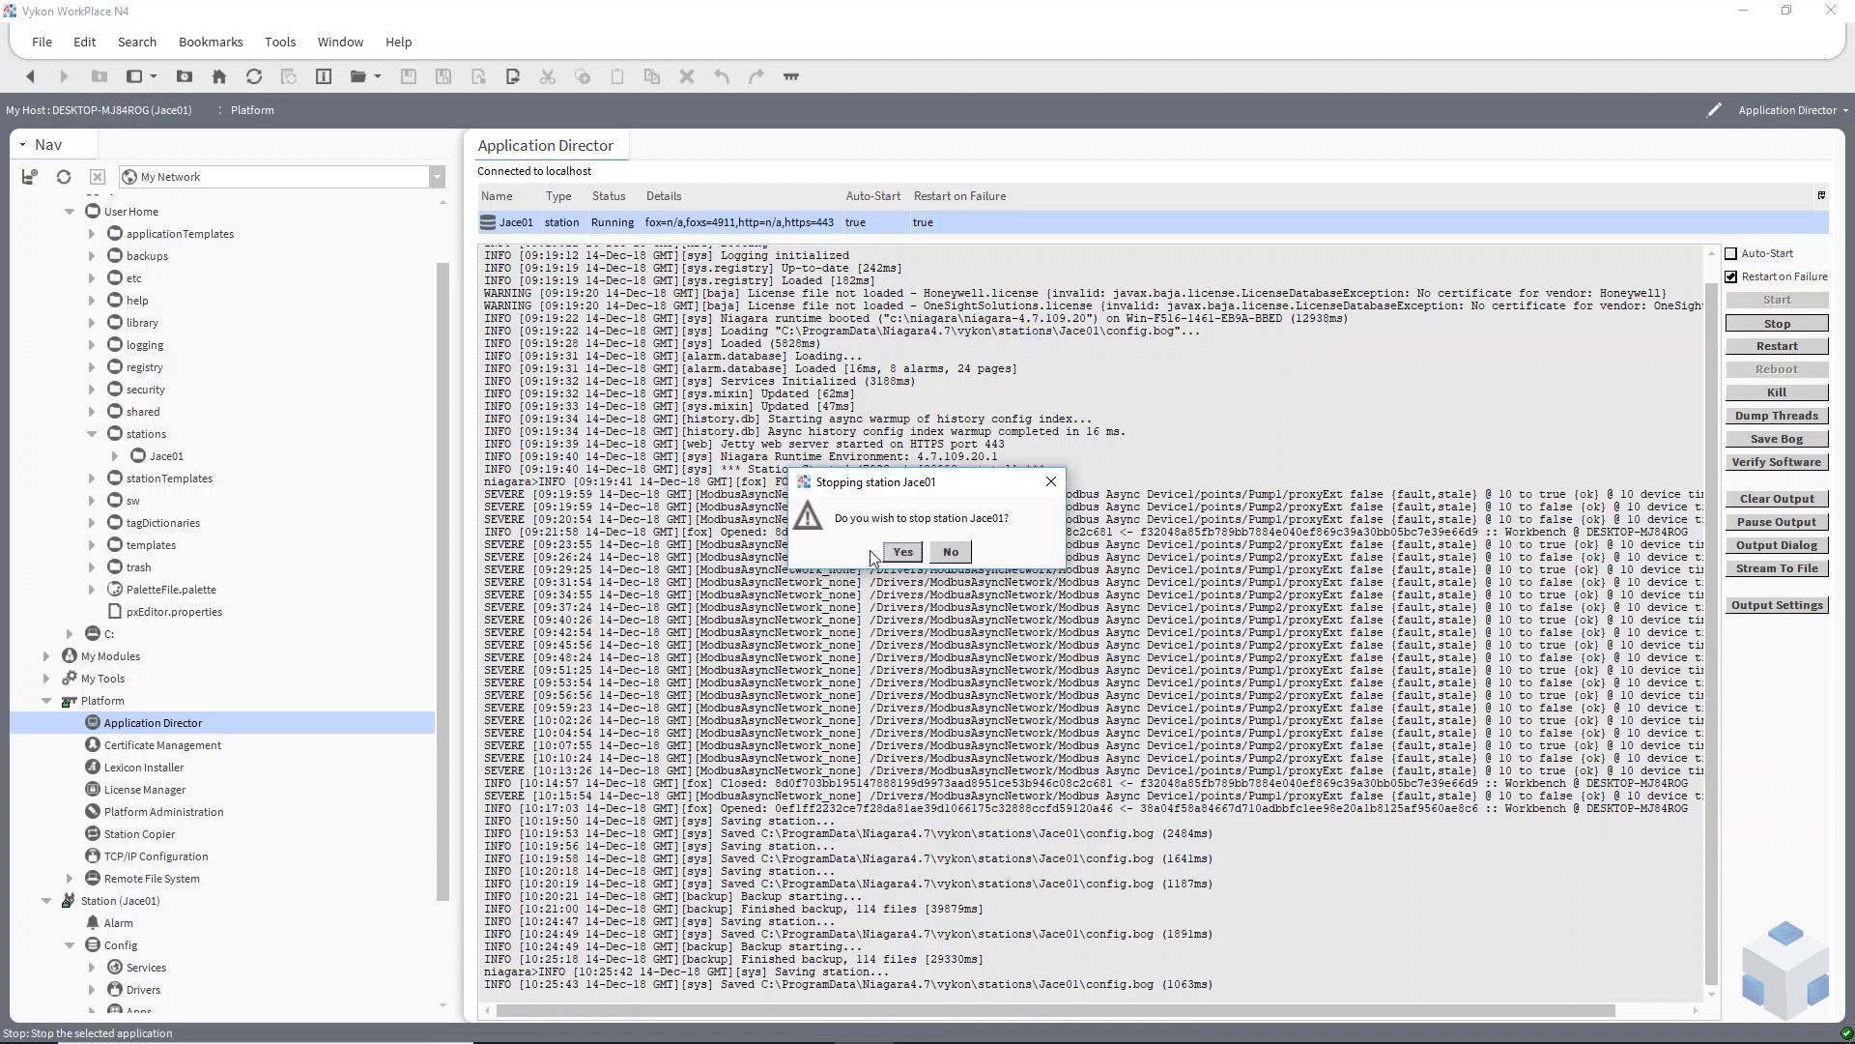
pyautogui.click(901, 550)
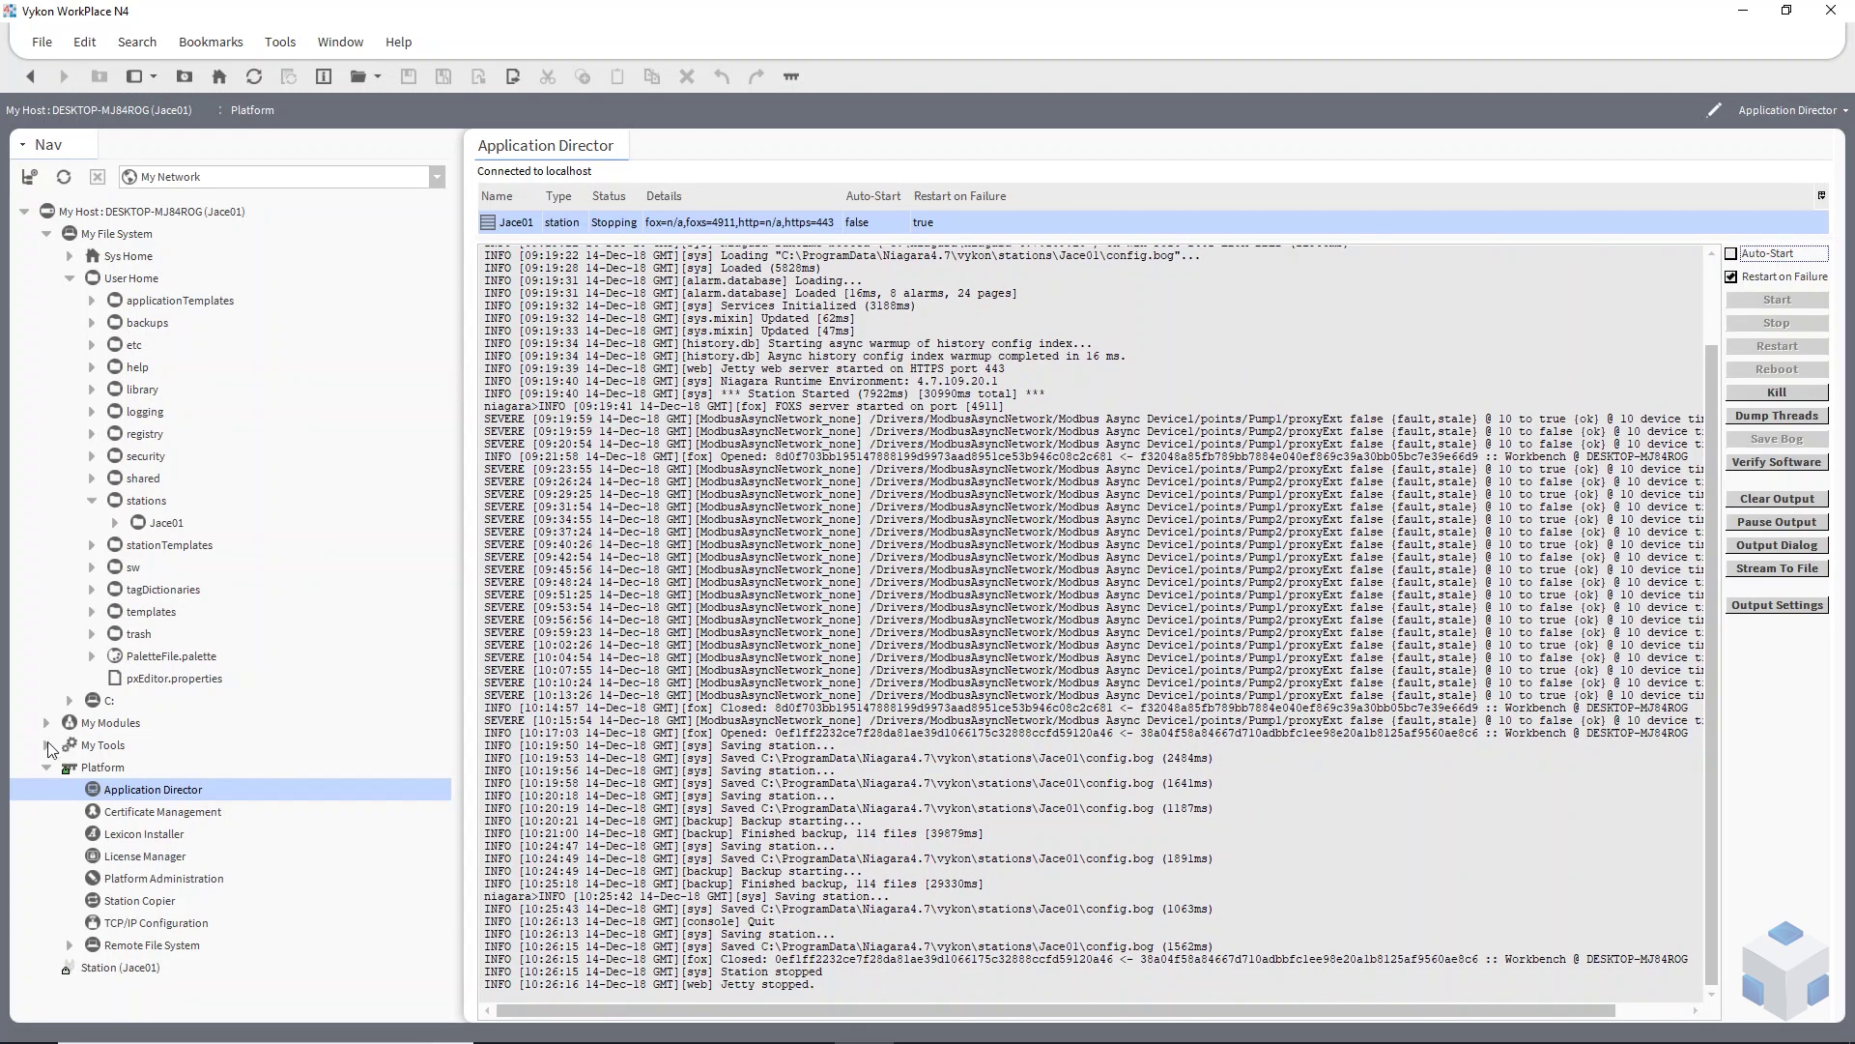
pyautogui.click(46, 767)
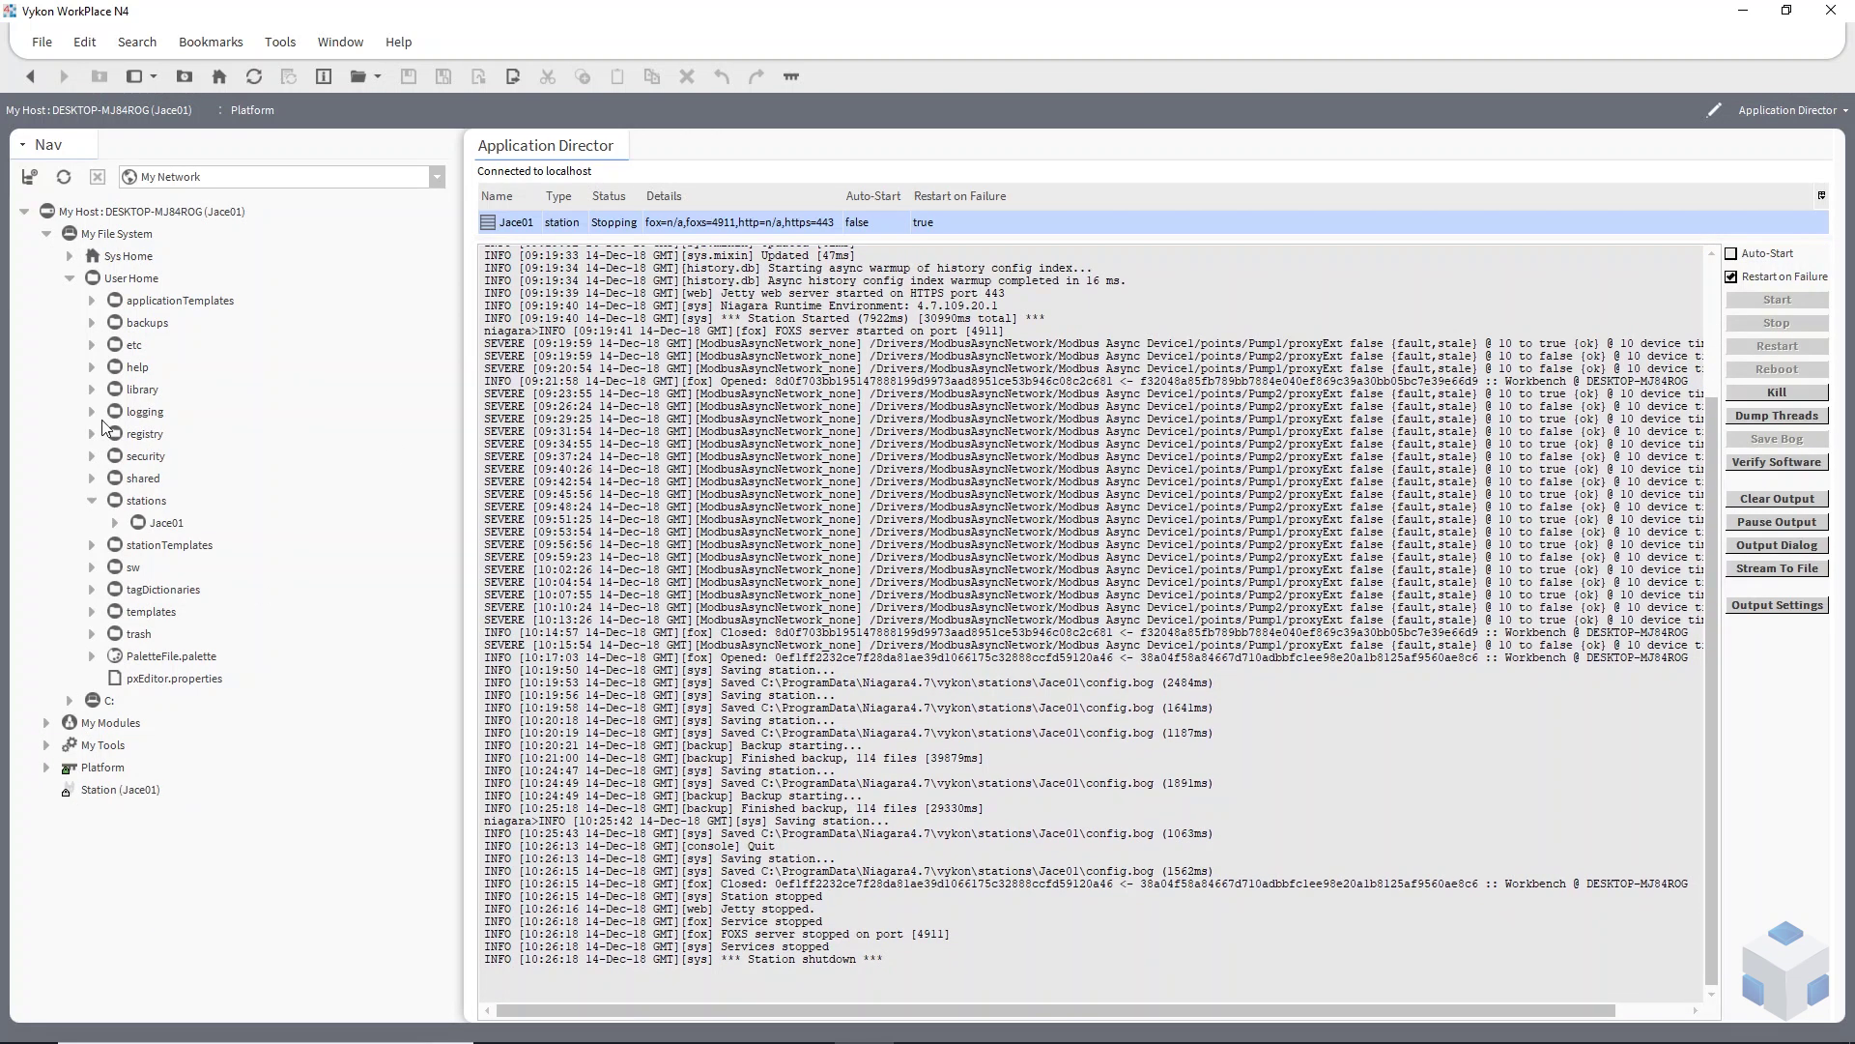
pyautogui.click(46, 234)
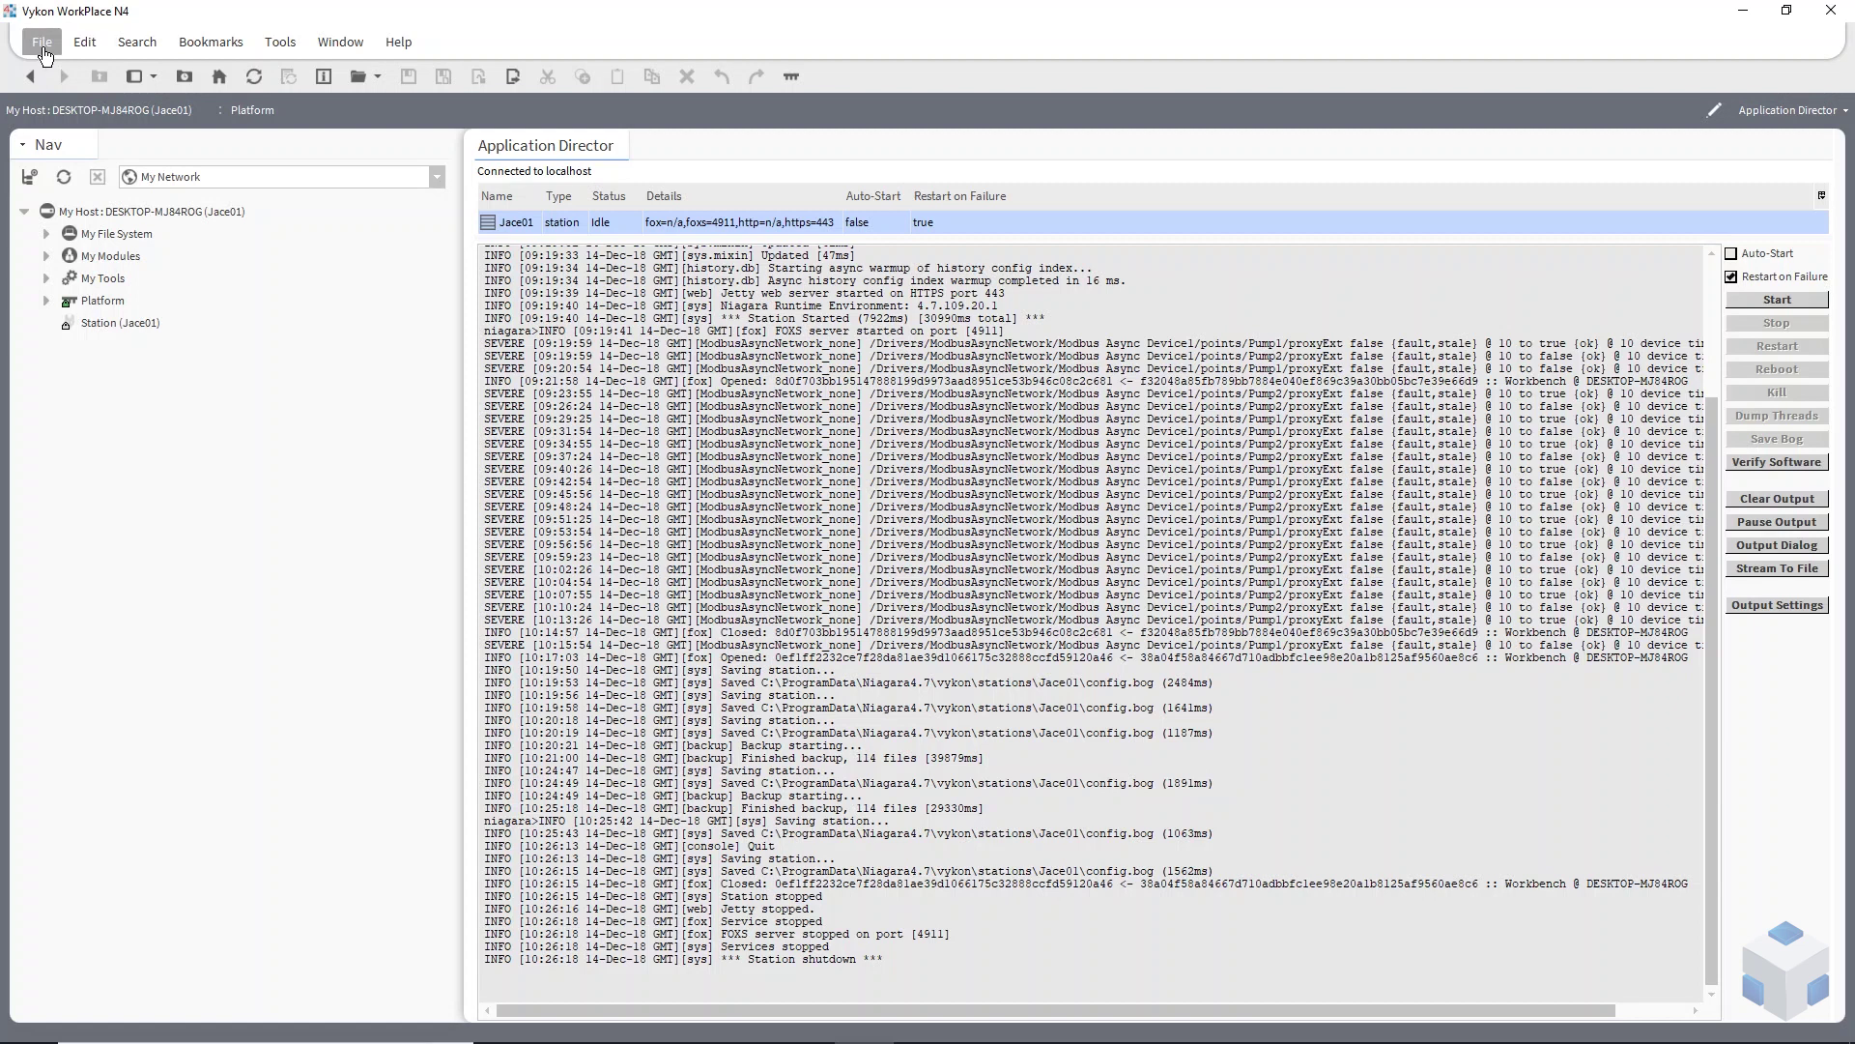
# Connect to 172.16.6.201 on port 5011 using a Platform TLS Connection.
pyautogui.click(43, 44)
pyautogui.moveTo(58, 71)
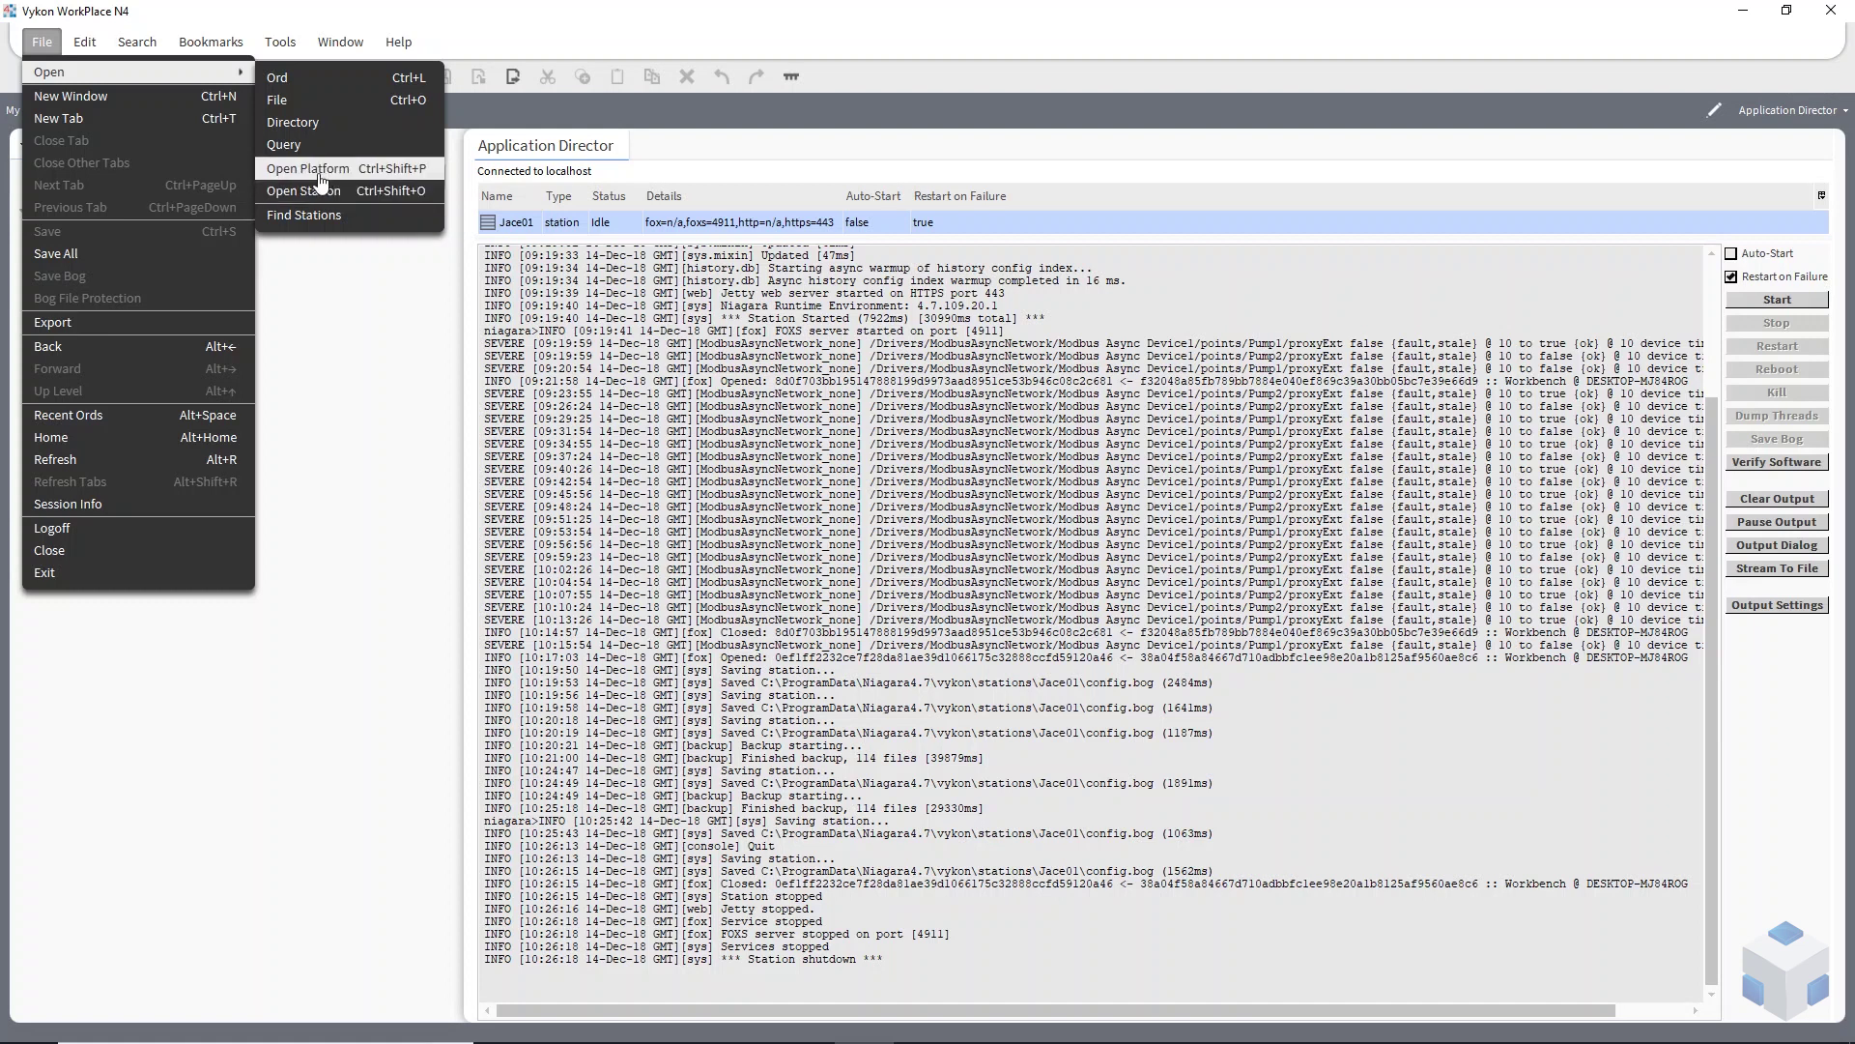
pyautogui.click(375, 168)
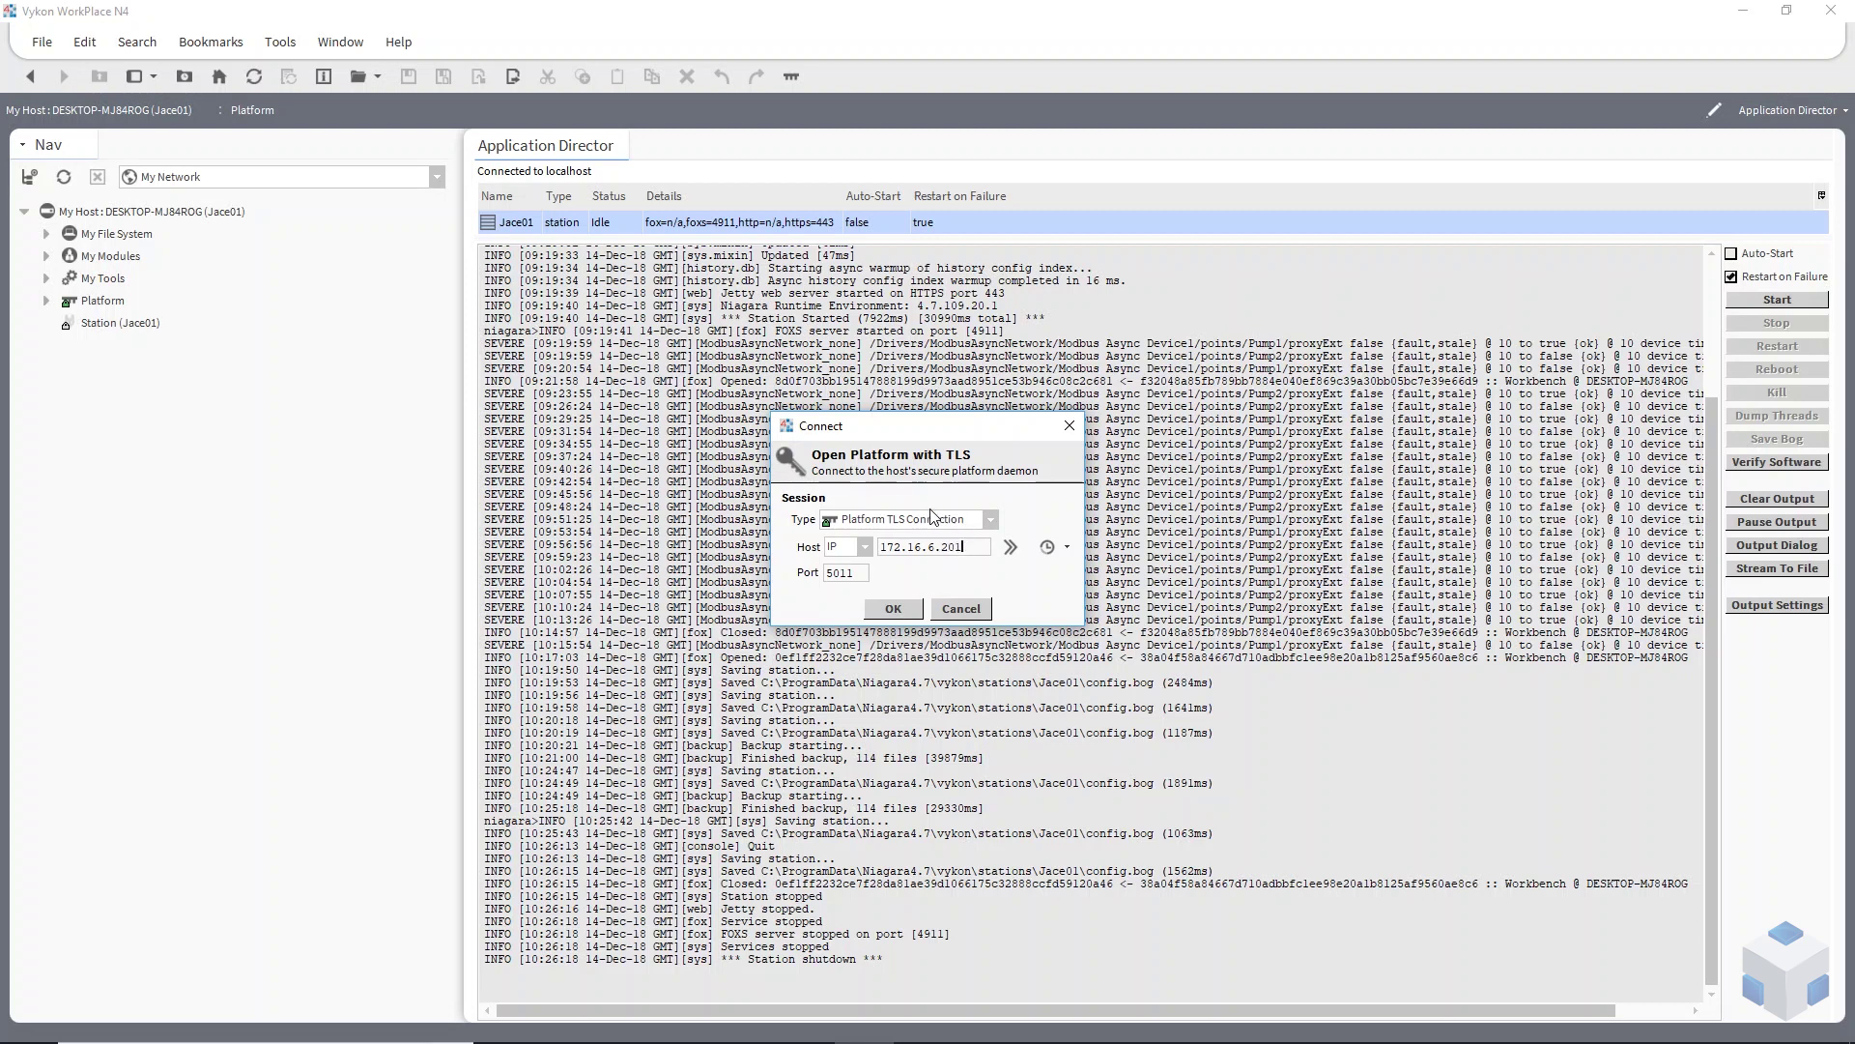
pyautogui.click(942, 520)
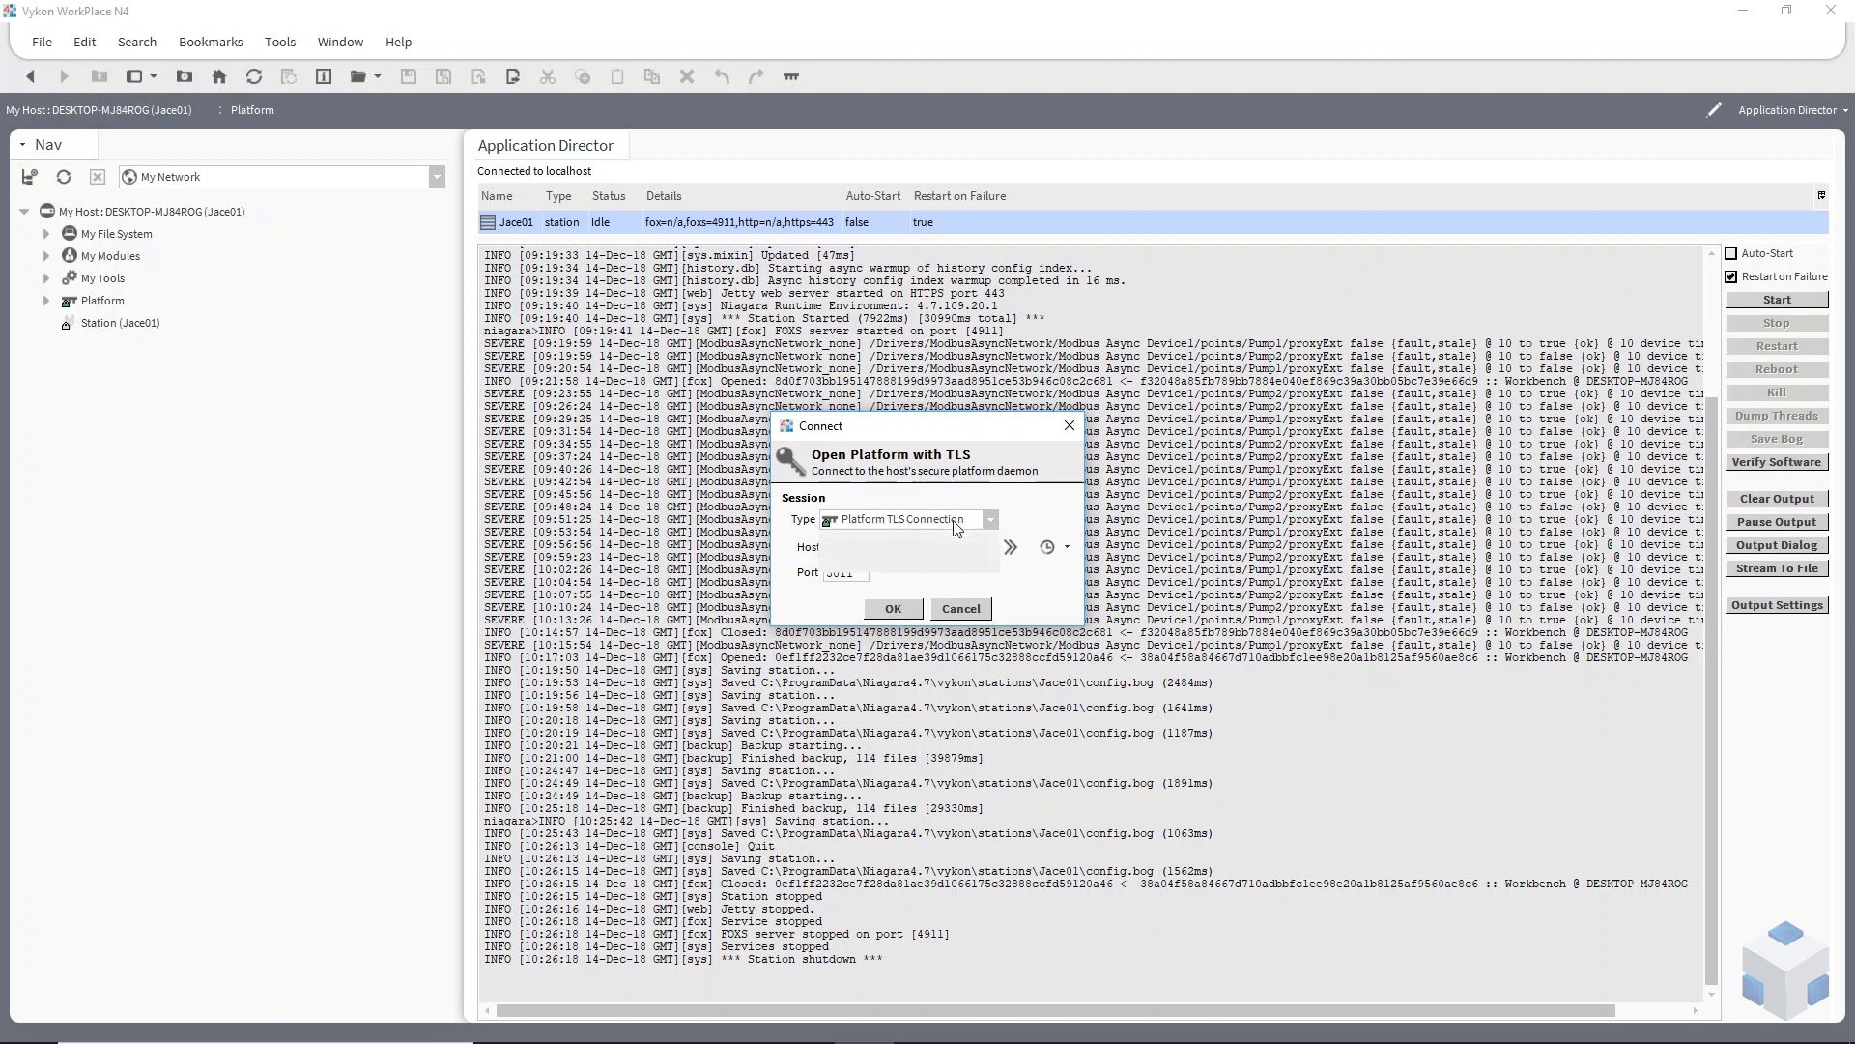
pyautogui.click(882, 527)
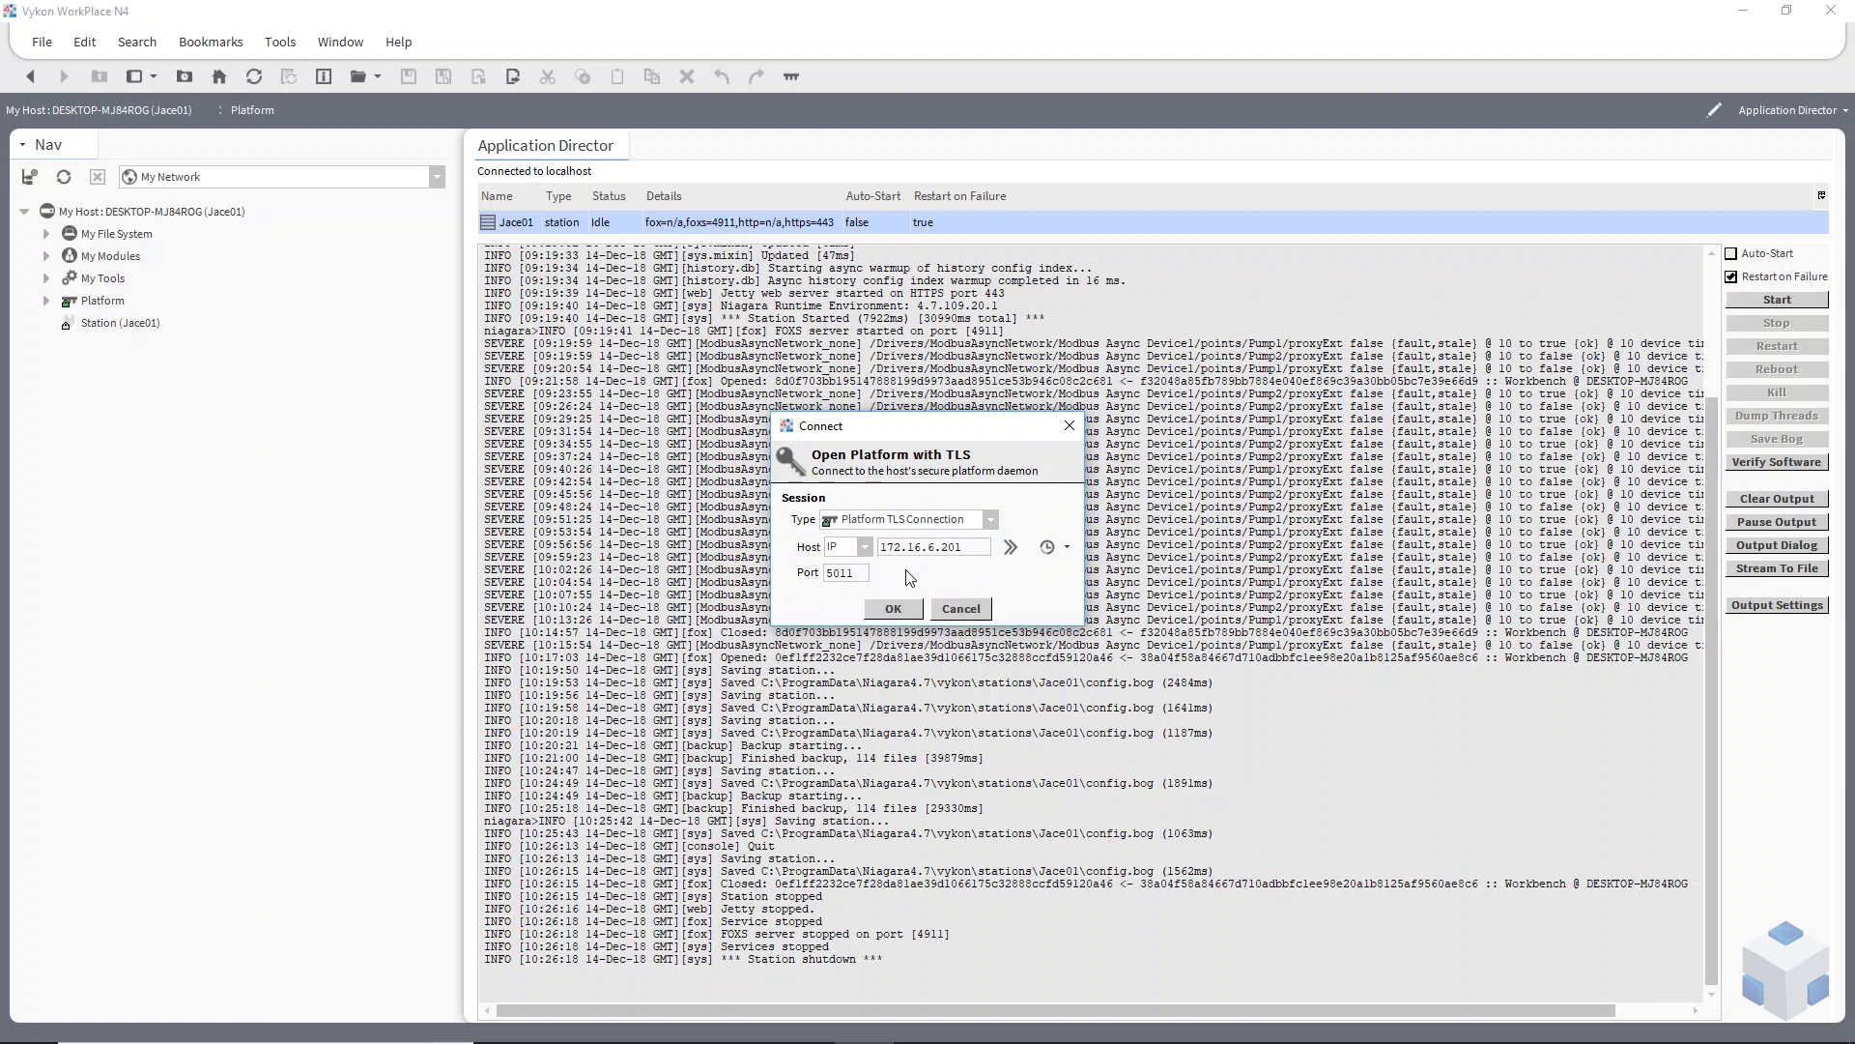
pyautogui.click(893, 608)
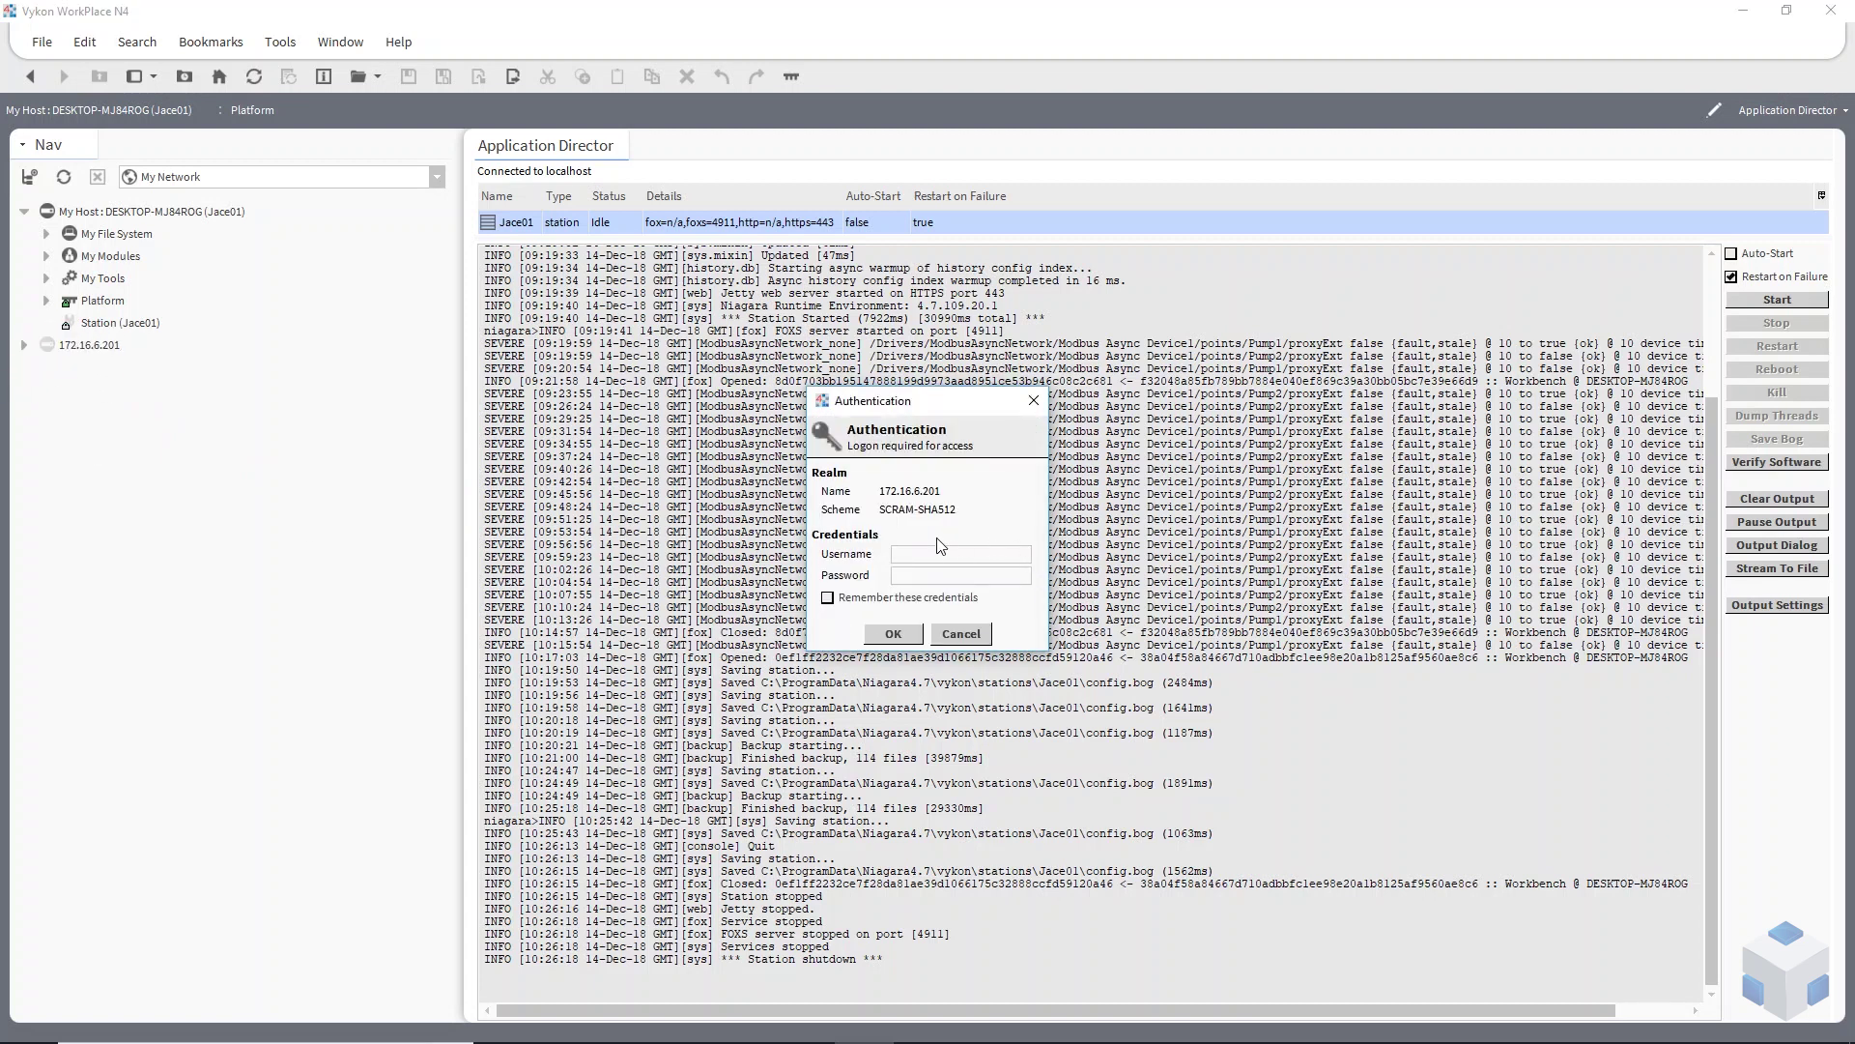
pyautogui.click(912, 555)
# Log in with the platform's default username and password.
pyautogui.write('tridium')
pyautogui.click(890, 628)
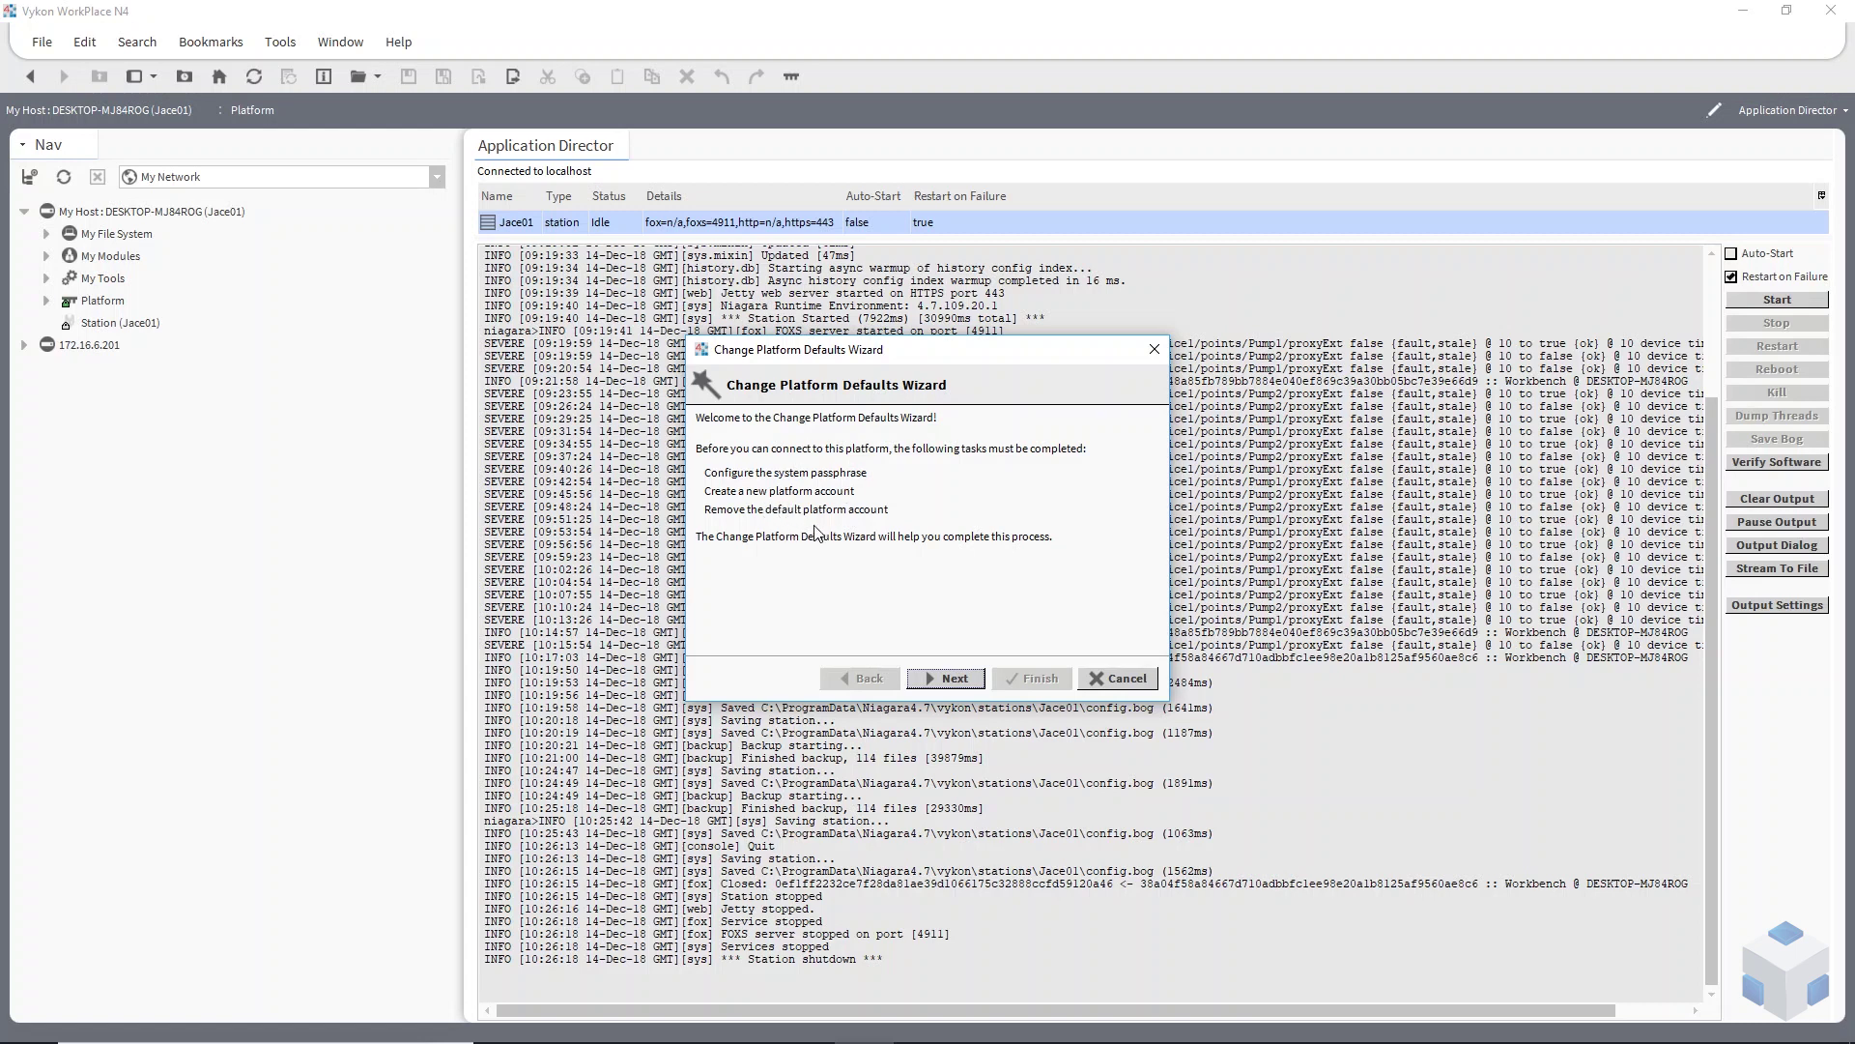
# Enter and confirm a new system passphrase.
pyautogui.click(952, 677)
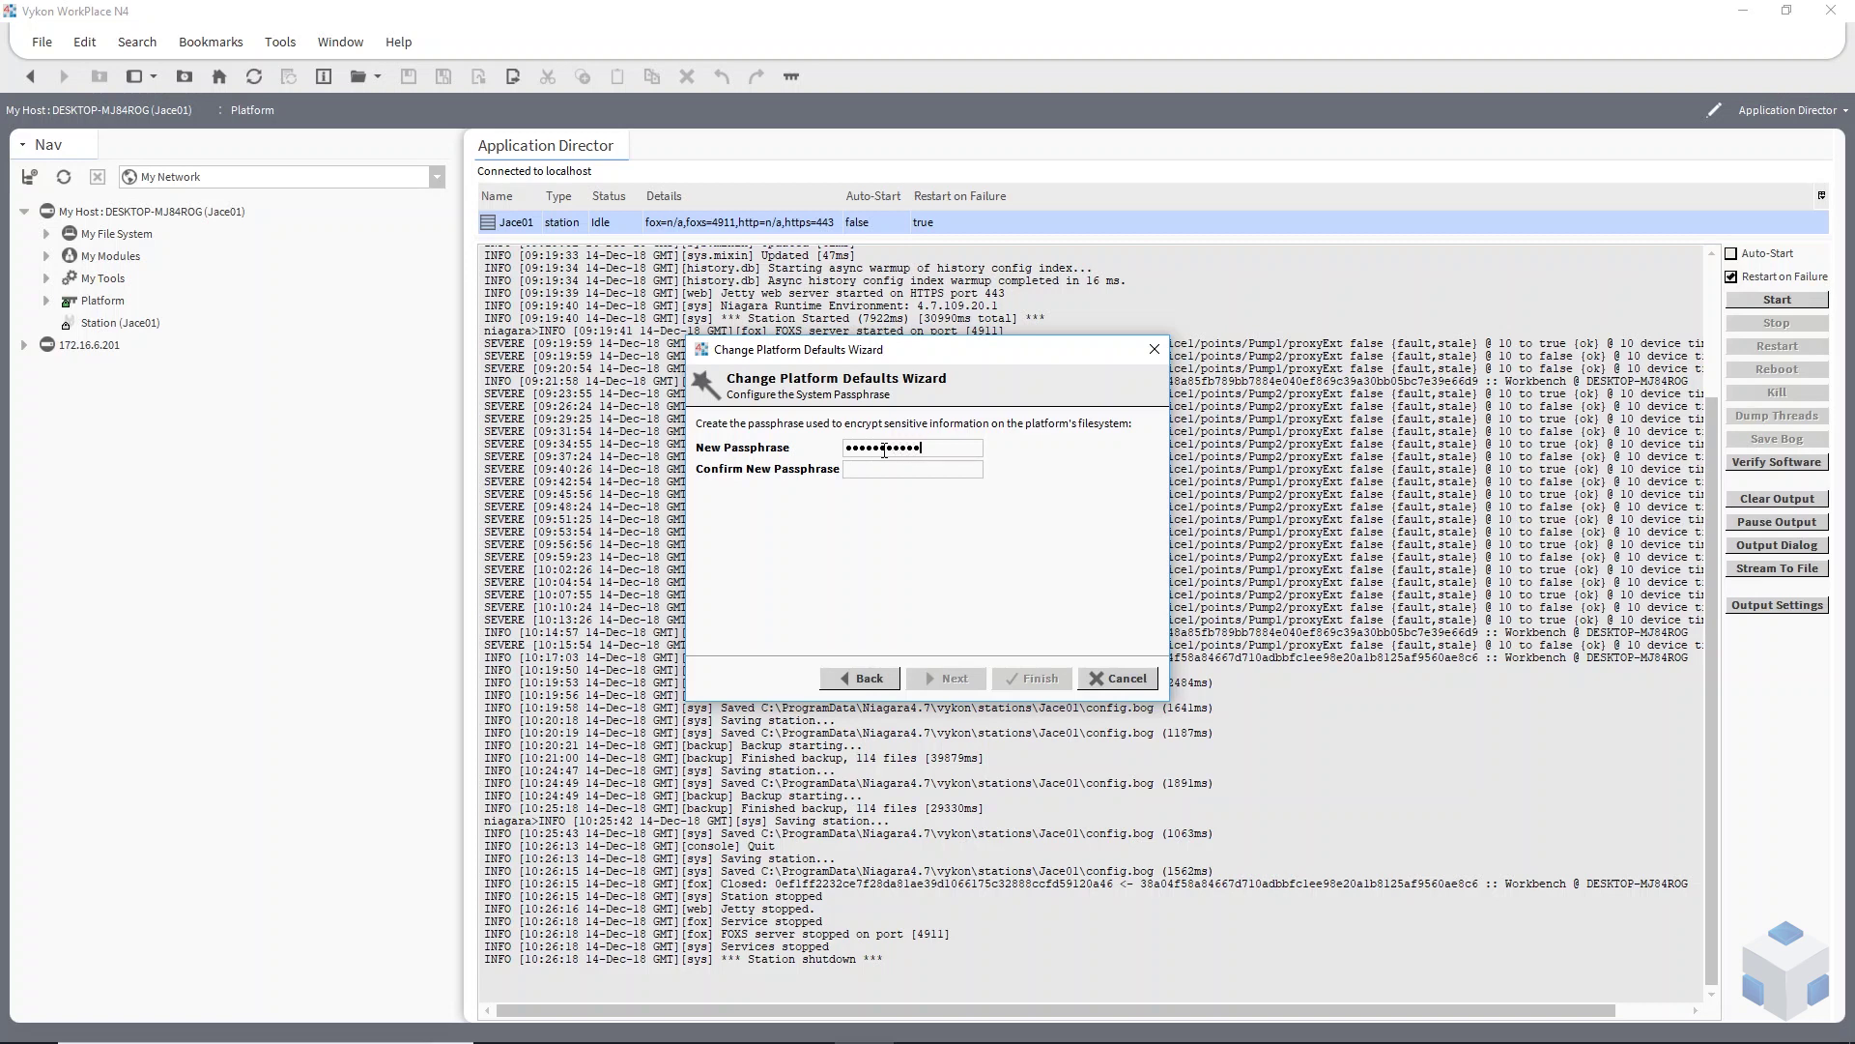
pyautogui.write('•••')
pyautogui.click(955, 679)
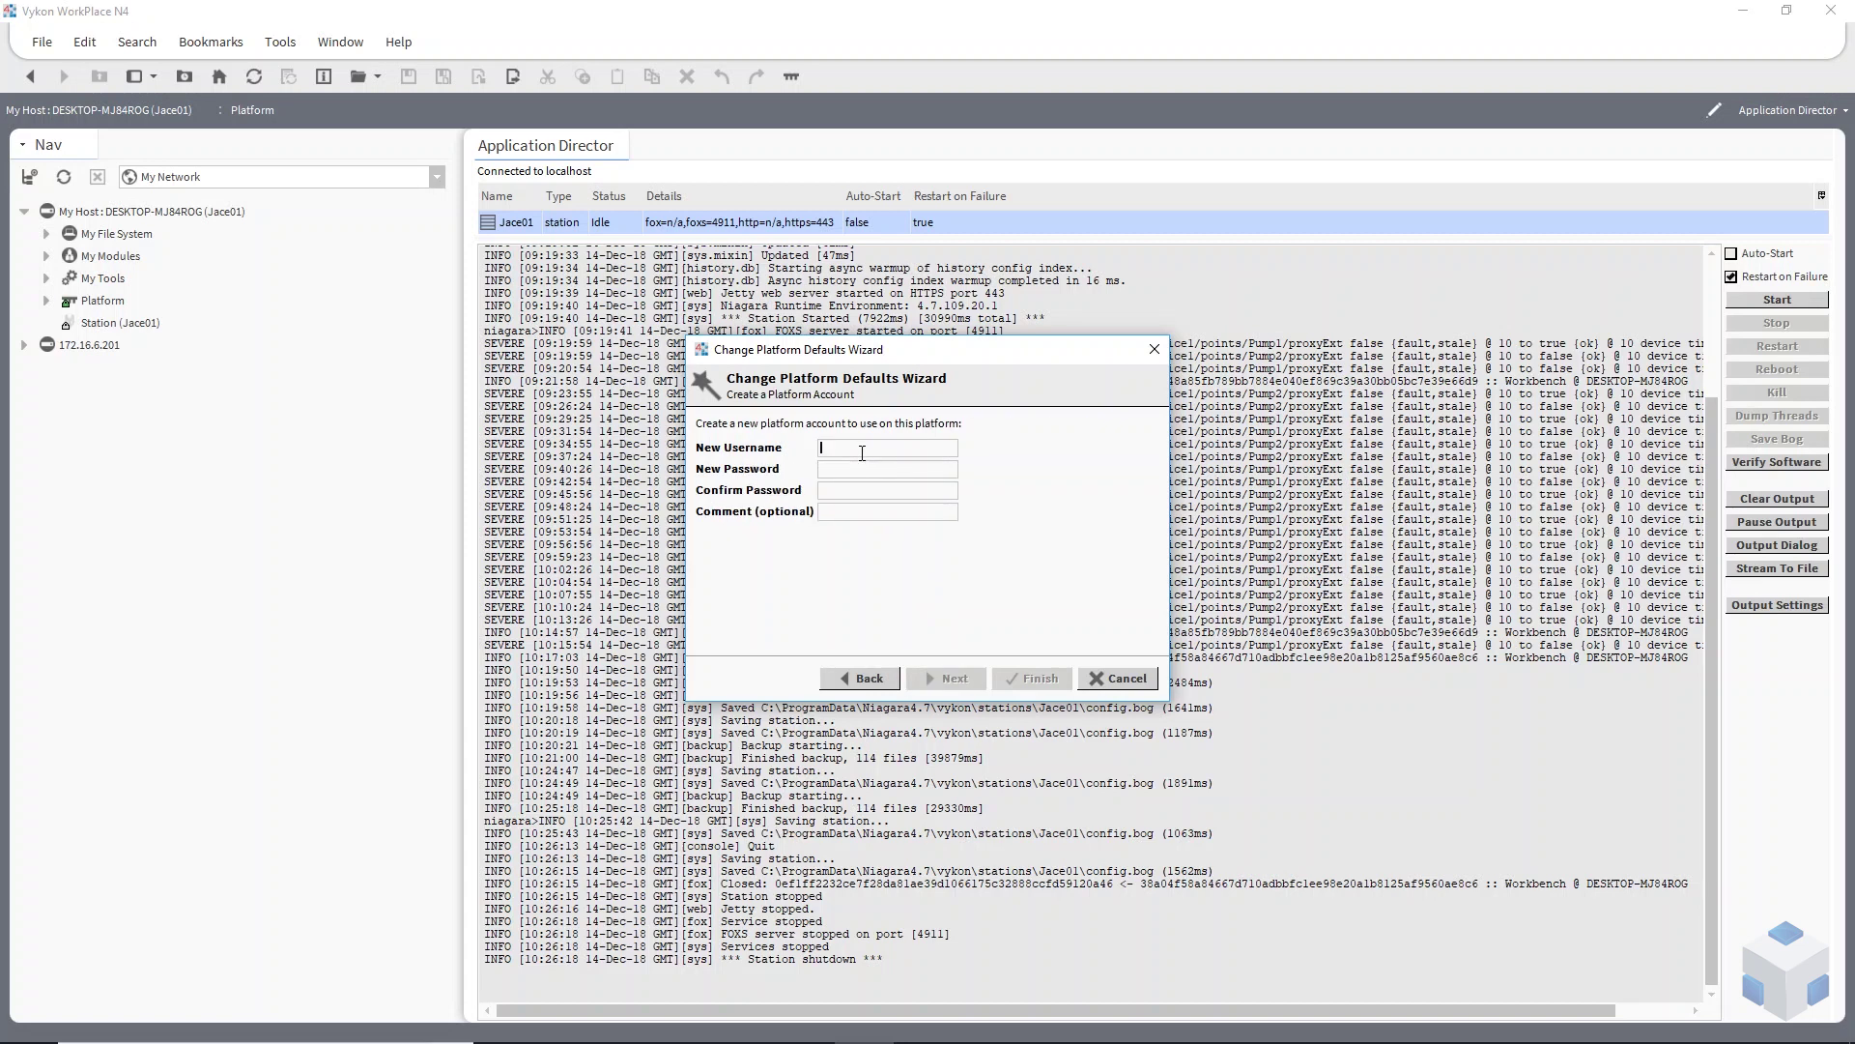
# Create the new platform account's username and password, then apply the default changes.
pyautogui.write('Tridium•••')
pyautogui.click(958, 679)
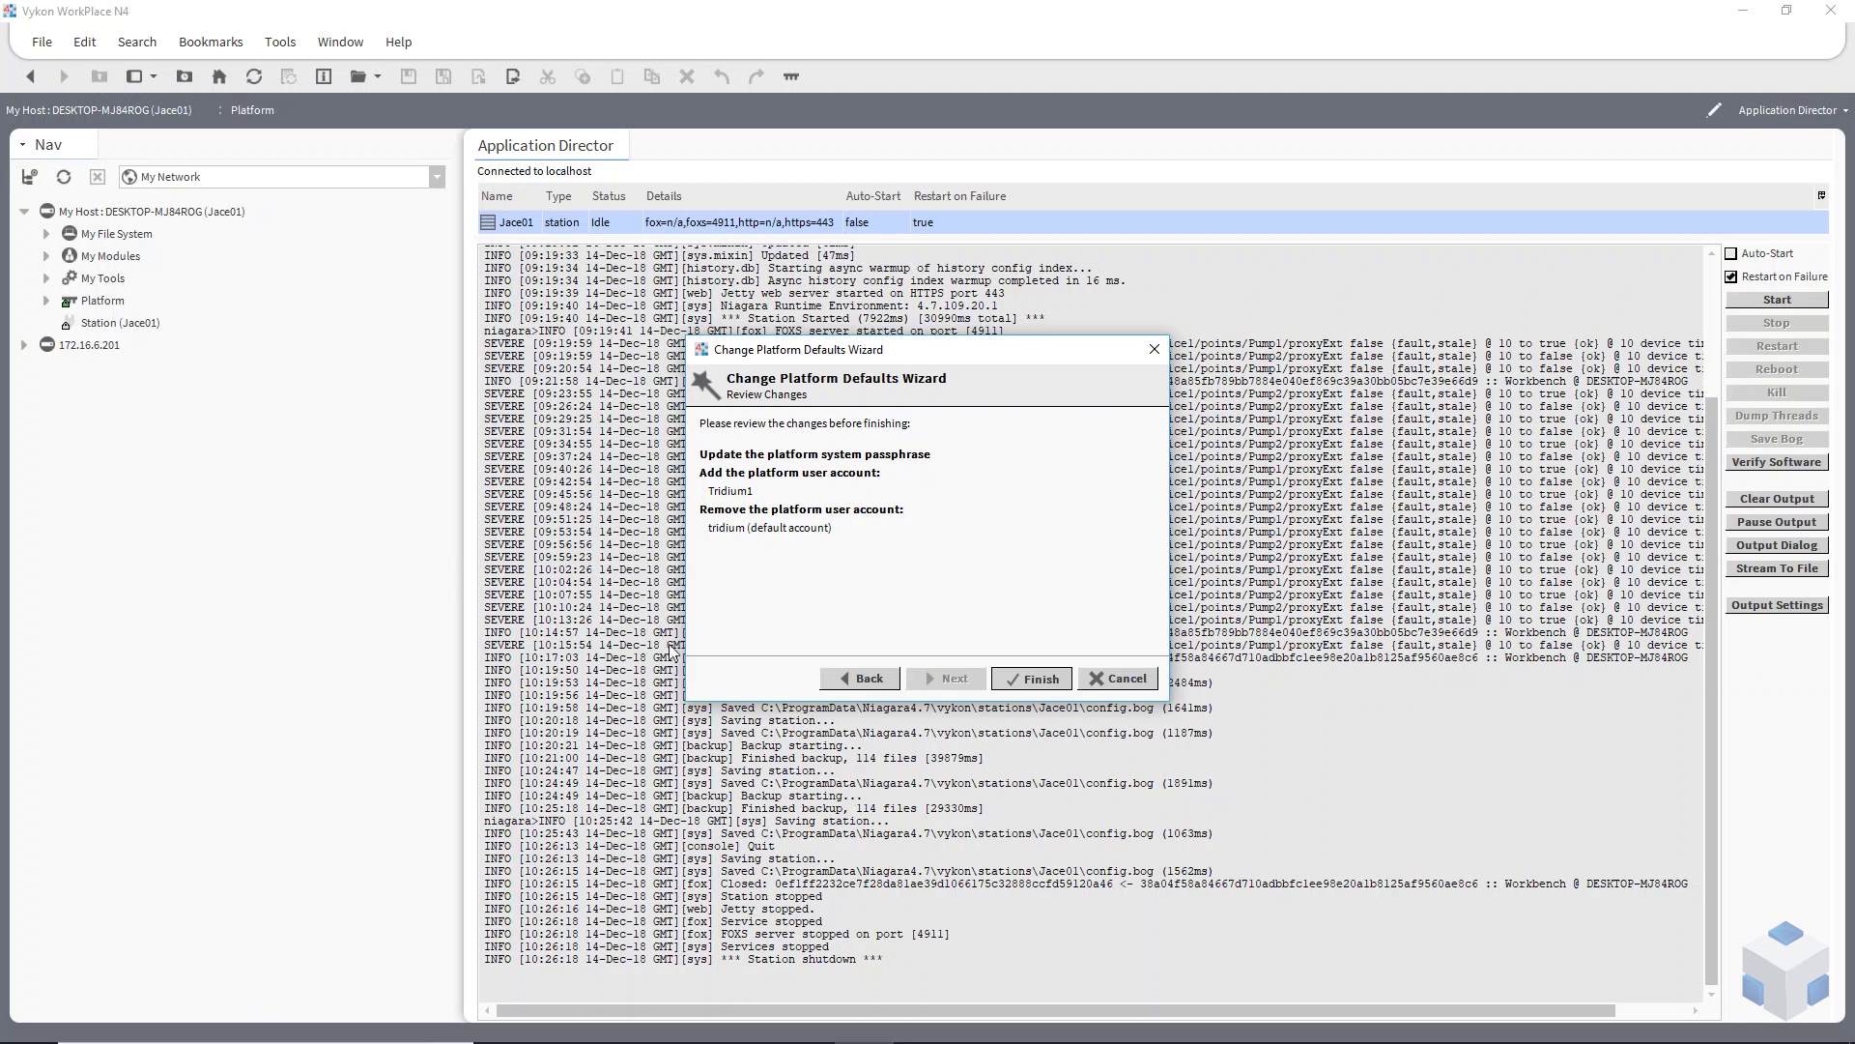
pyautogui.click(1031, 679)
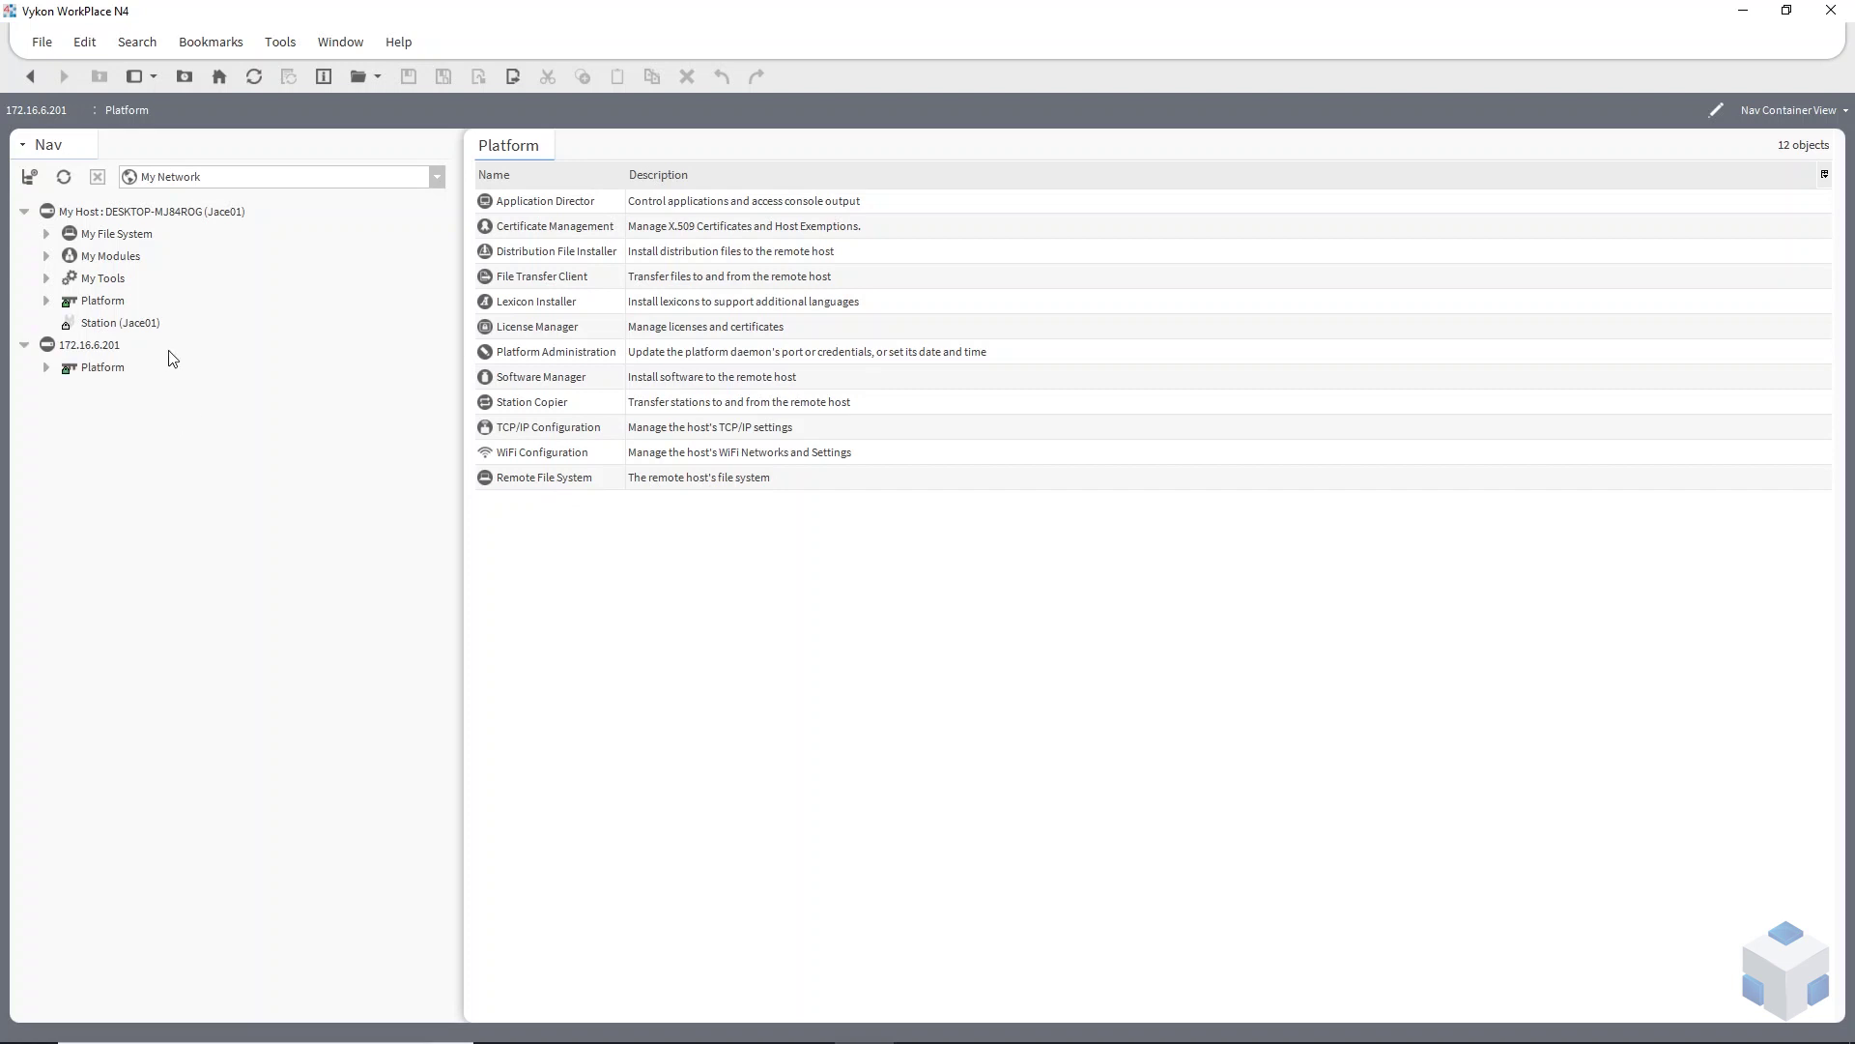
# Select the Platform node under 172.16.6.201 in the Nav tree.
pyautogui.click(100, 375)
# Launch the Commissioning Wizard on the remote Platform, keeping station install and adding local date/time sync.
pyautogui.rightClick(98, 373)
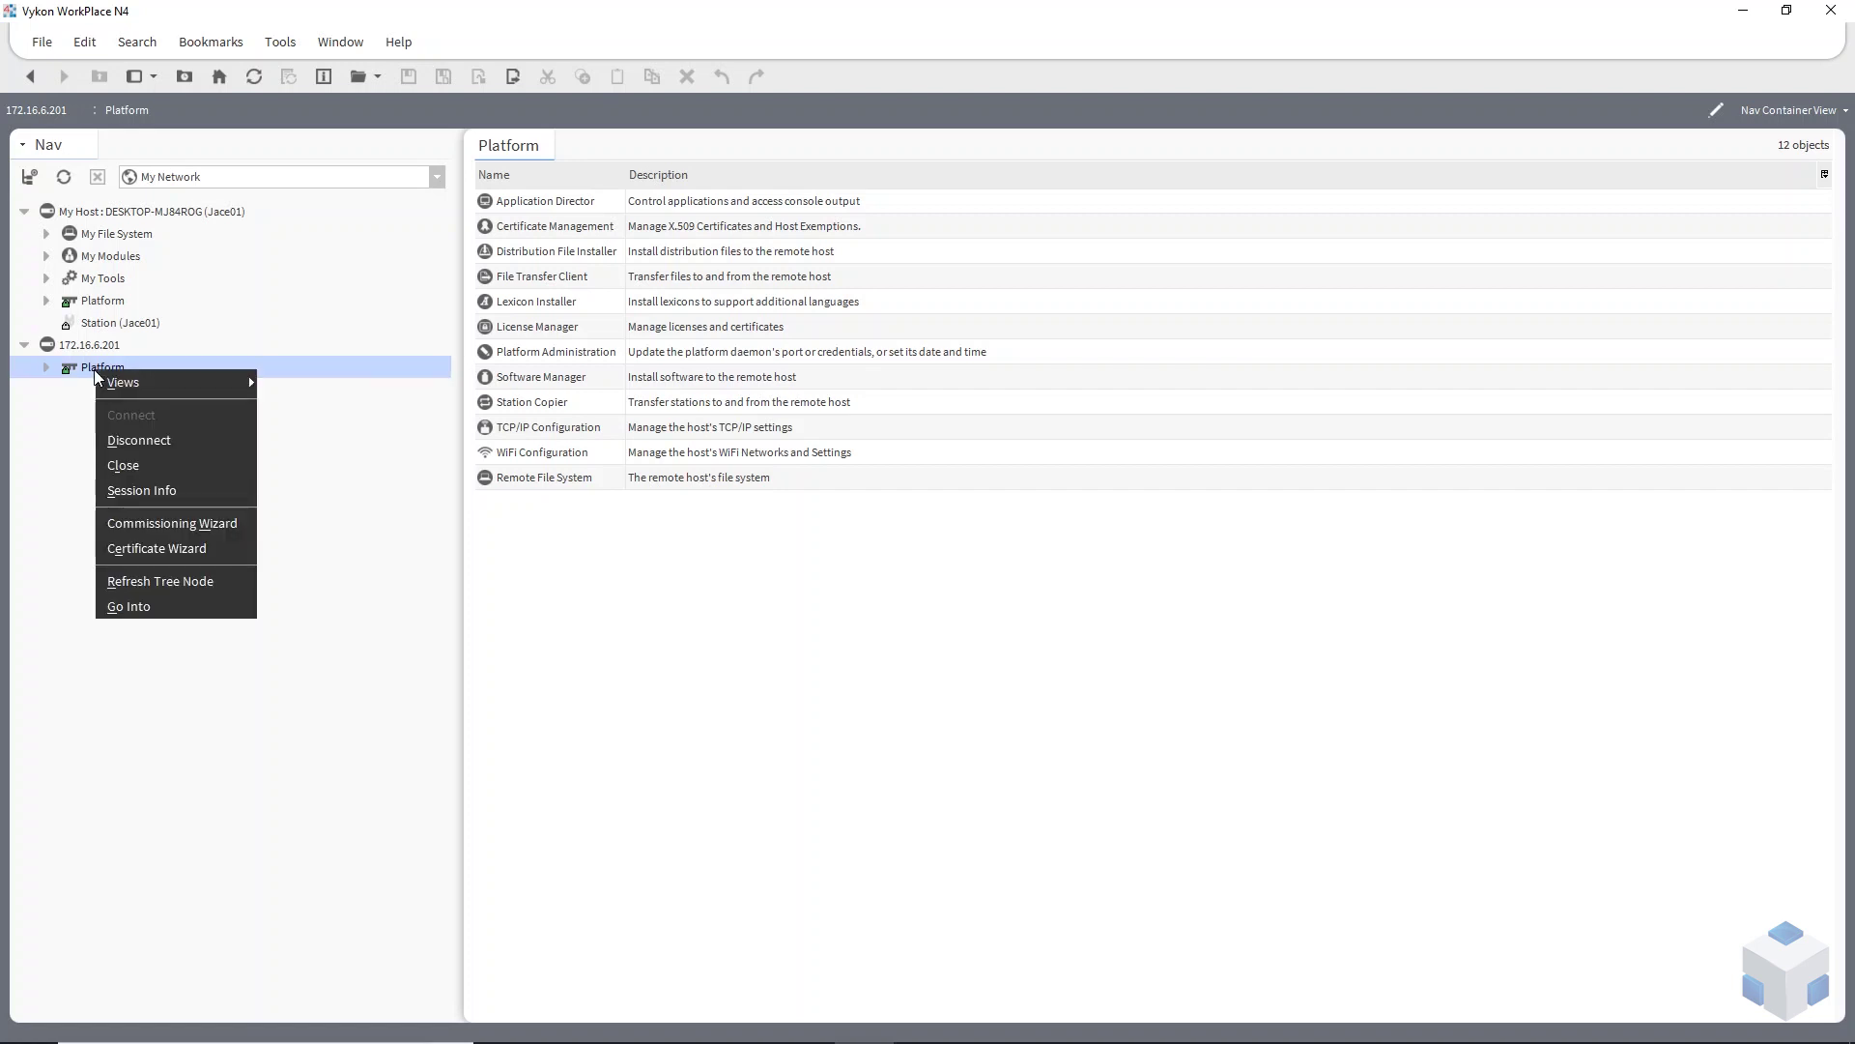
pyautogui.moveTo(102, 377)
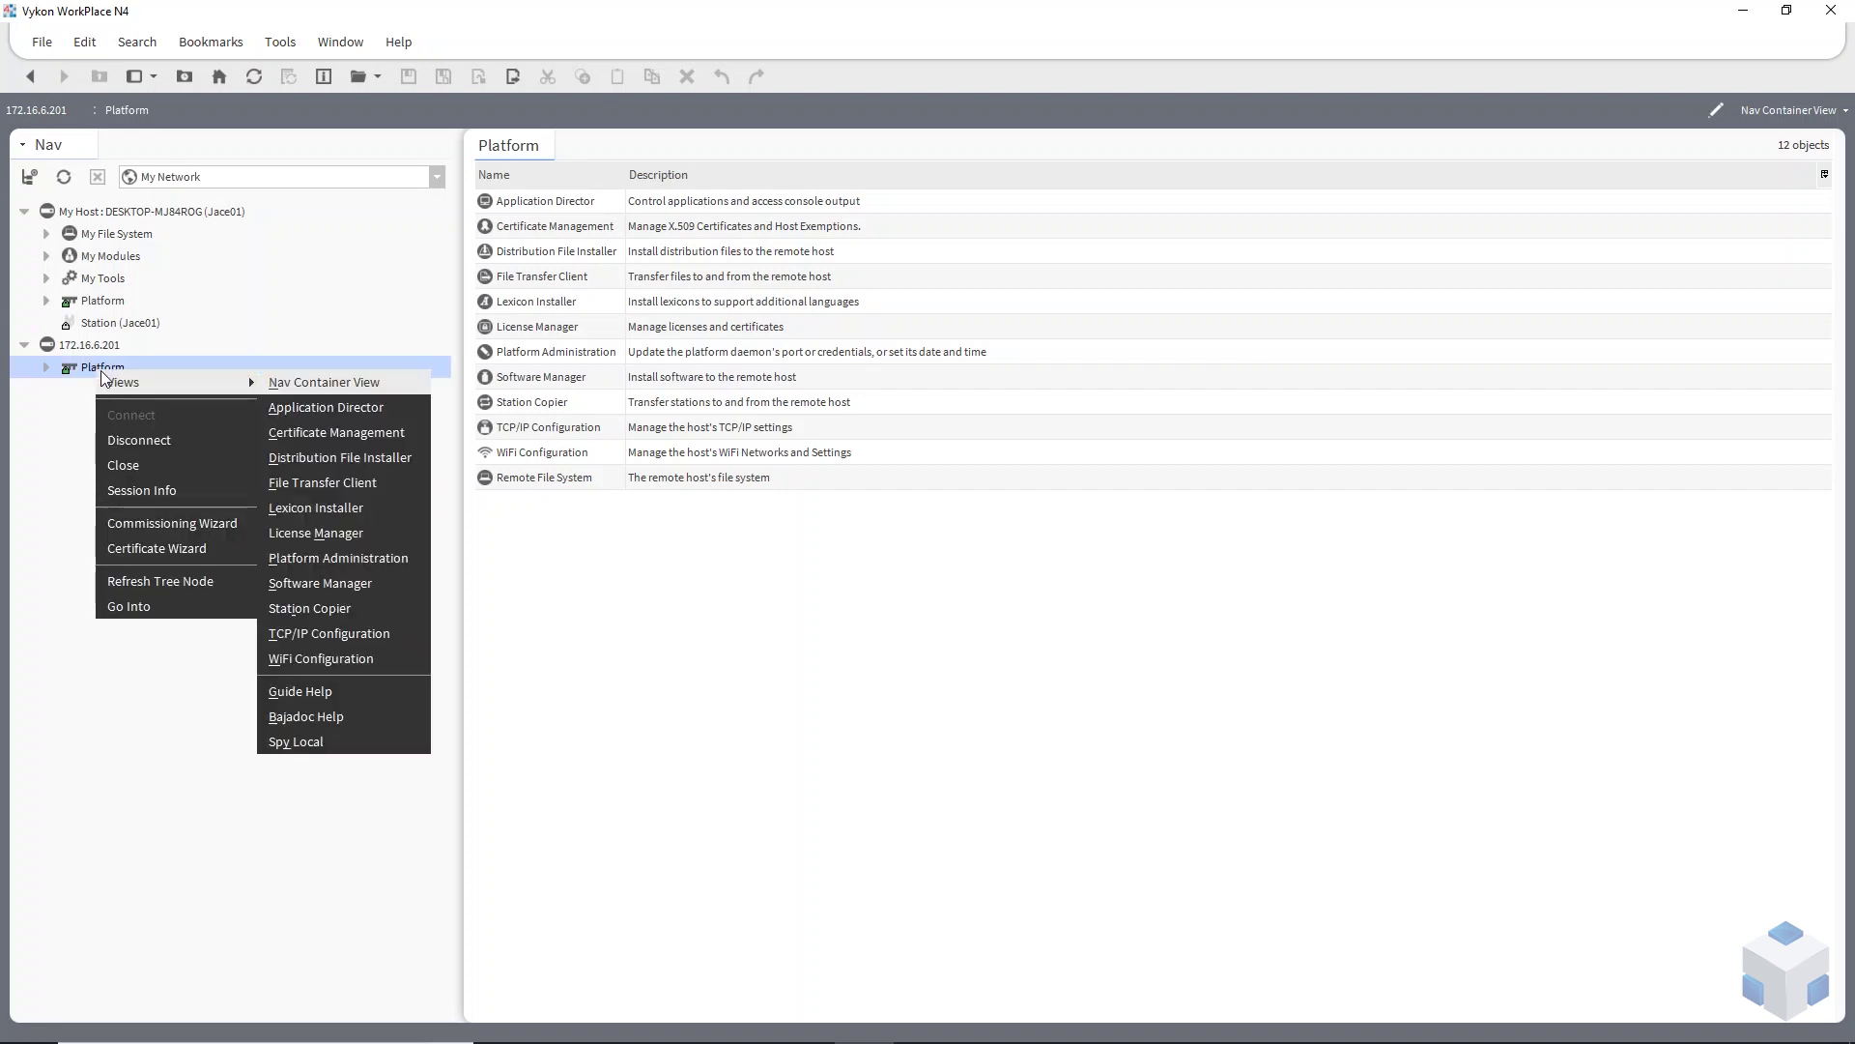
pyautogui.click(217, 522)
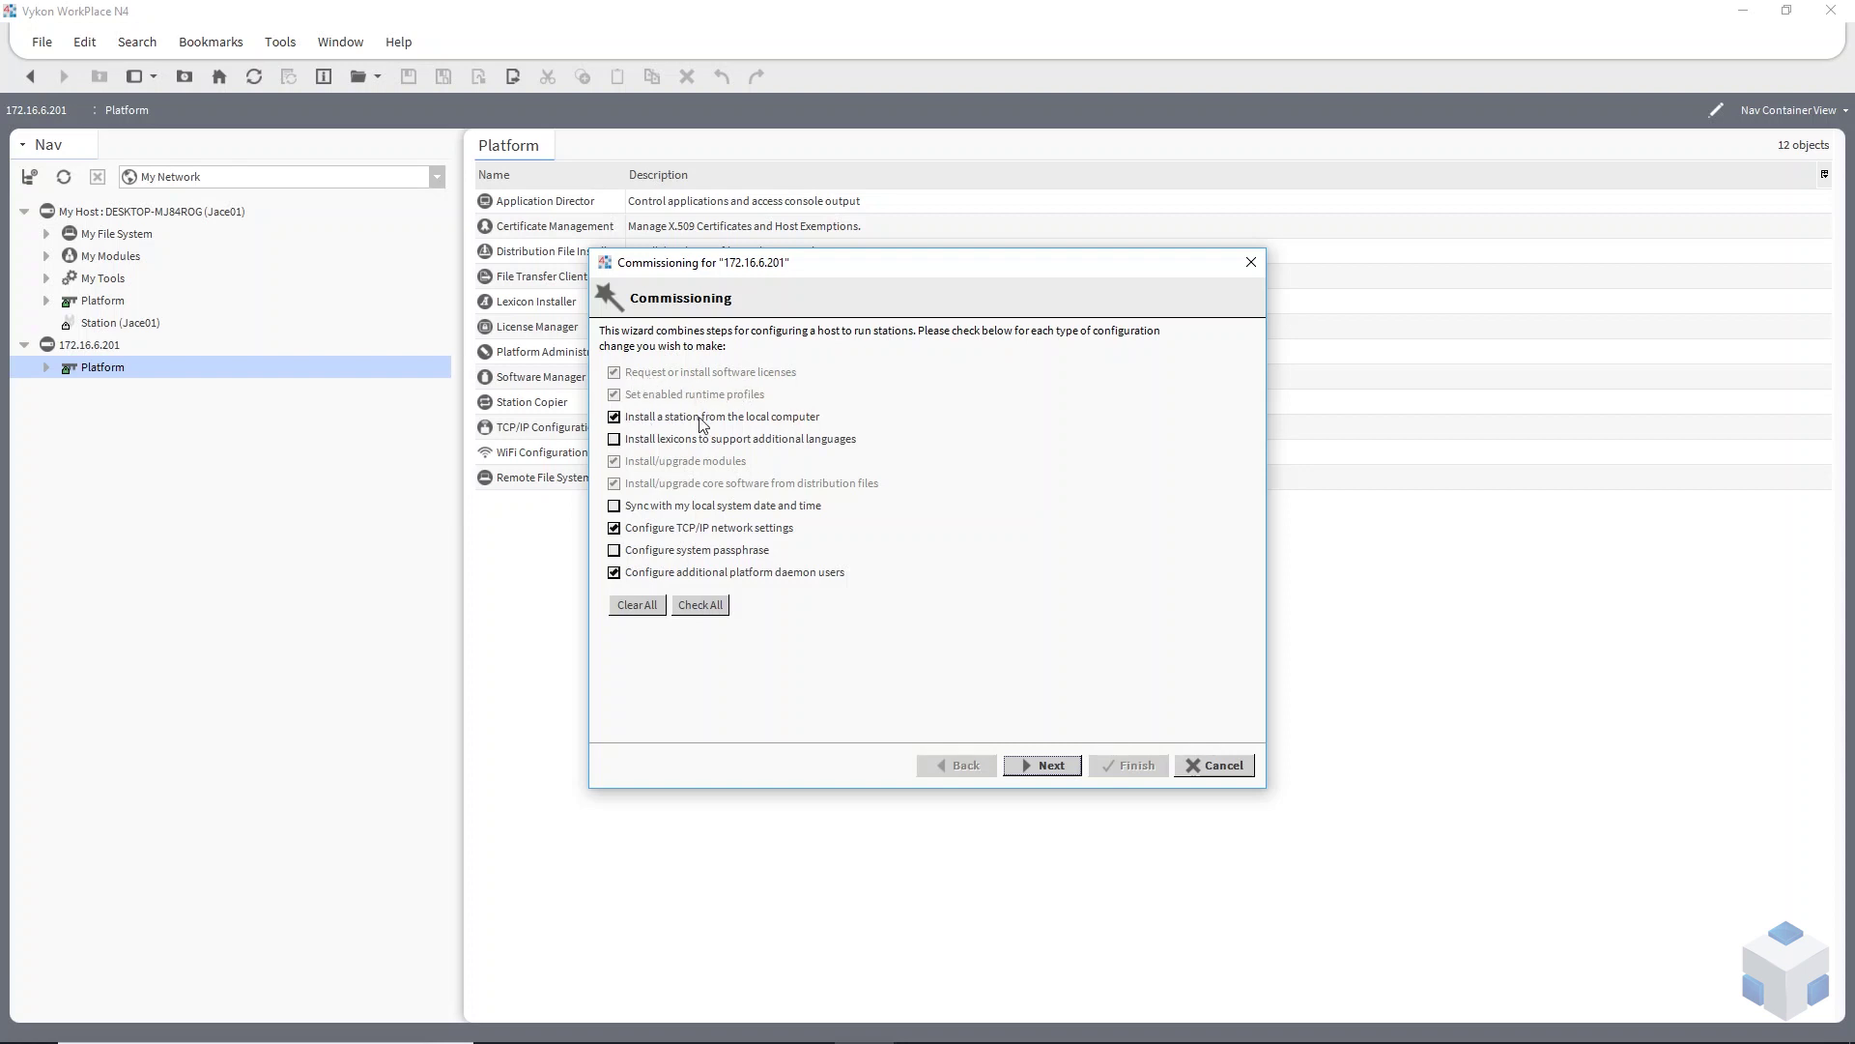
pyautogui.click(623, 421)
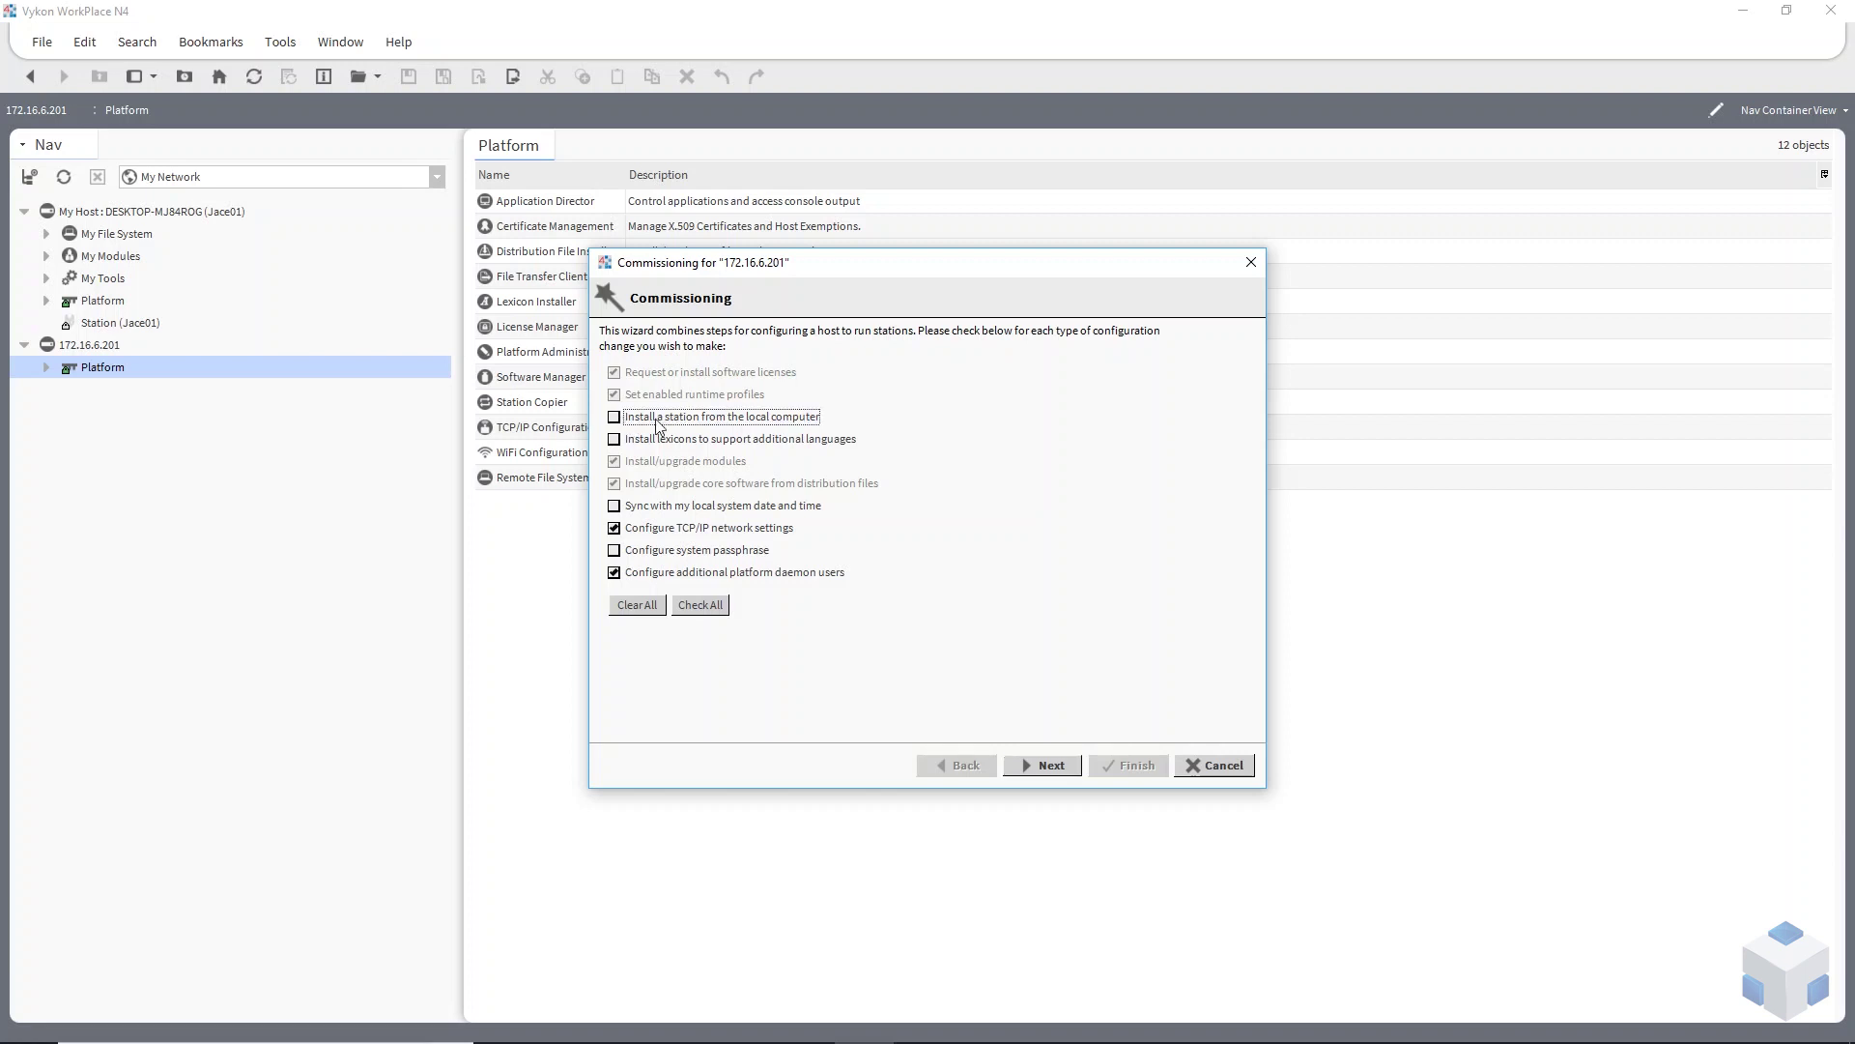
pyautogui.click(615, 418)
pyautogui.click(617, 507)
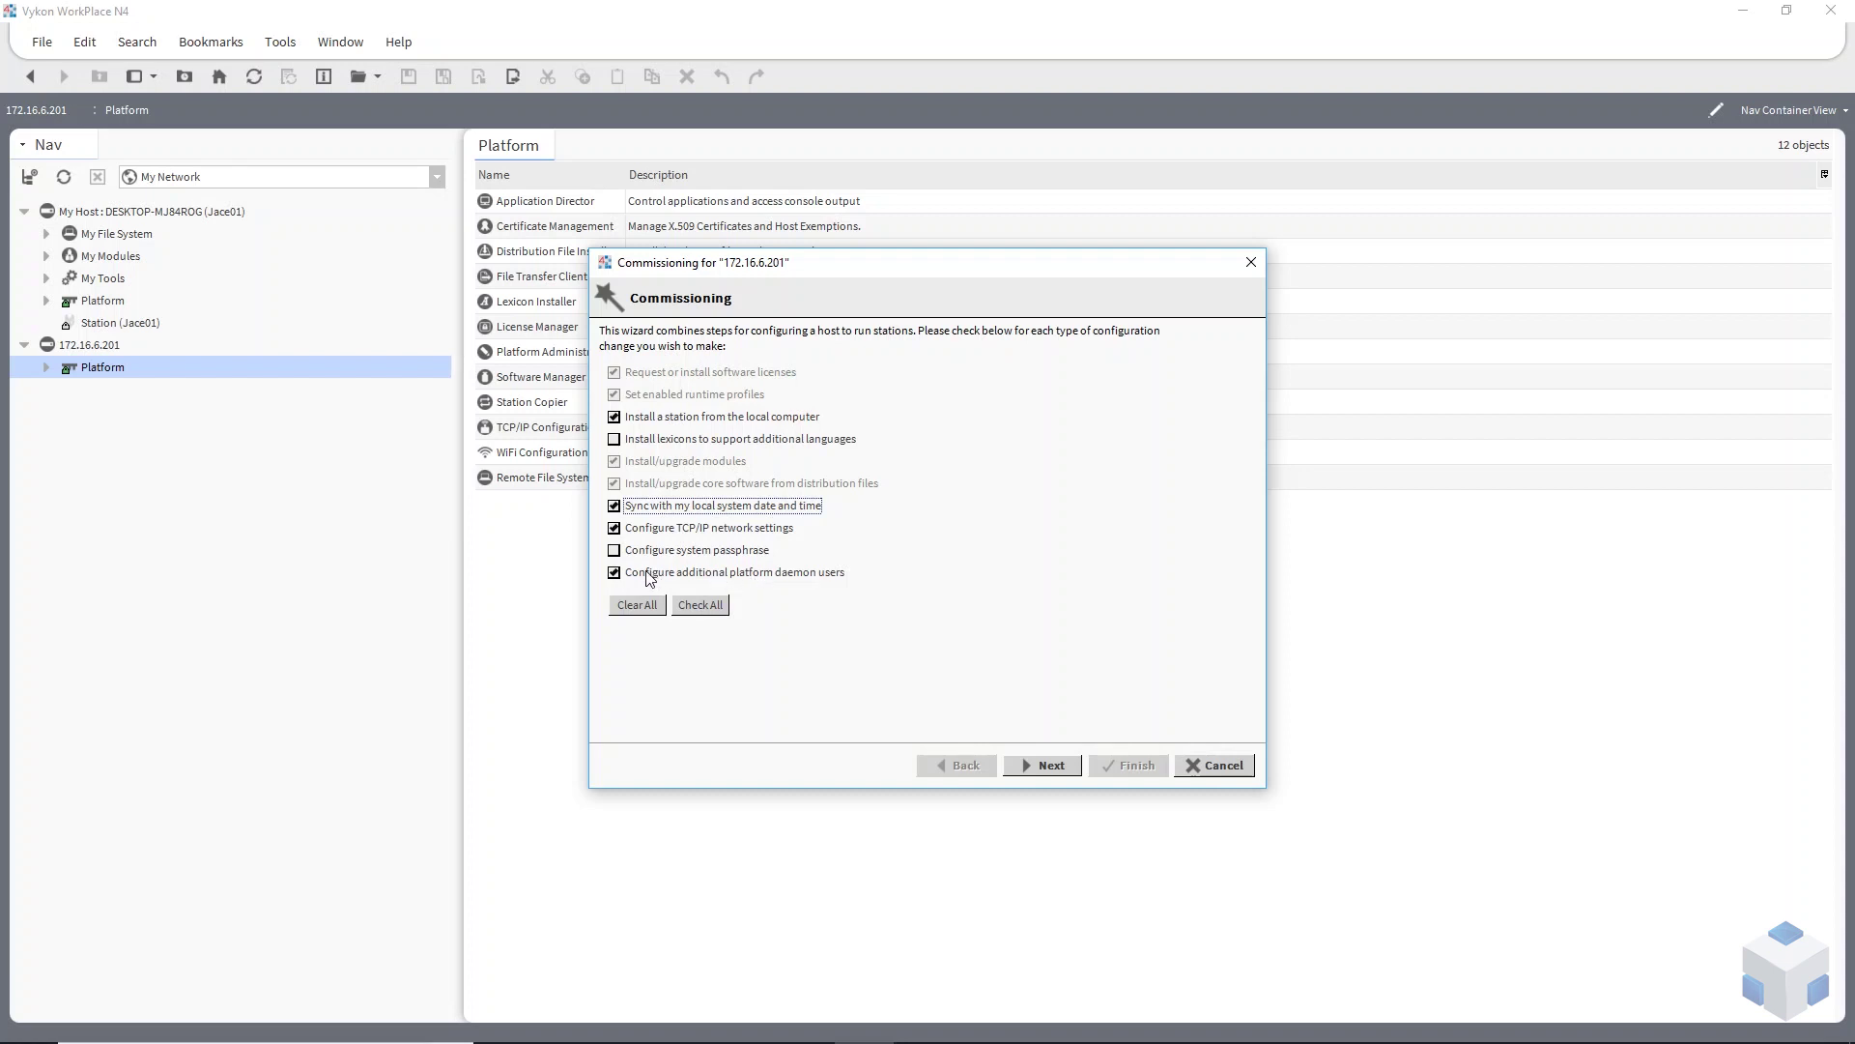
# Select the INDIVIDUAL JACE-8000 DEMO KIT Niagara 4.7 license from the license server.
pyautogui.click(1046, 768)
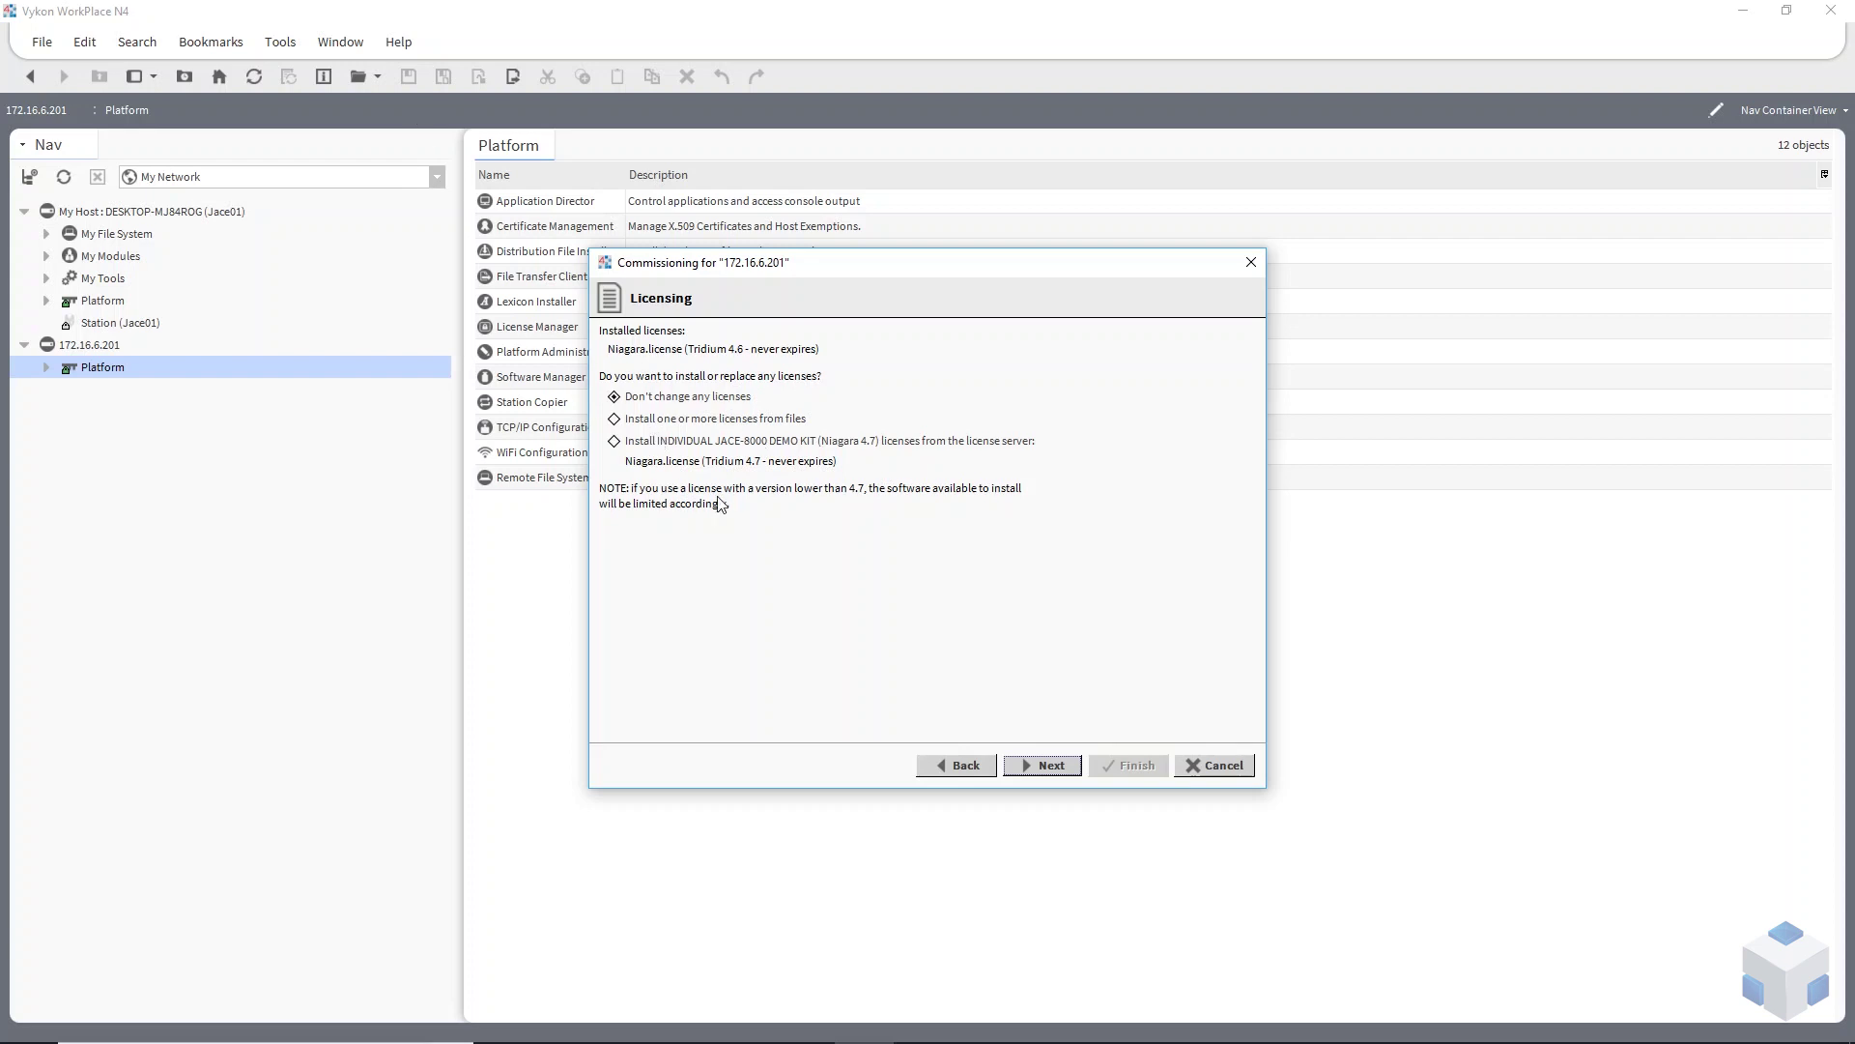
pyautogui.click(618, 444)
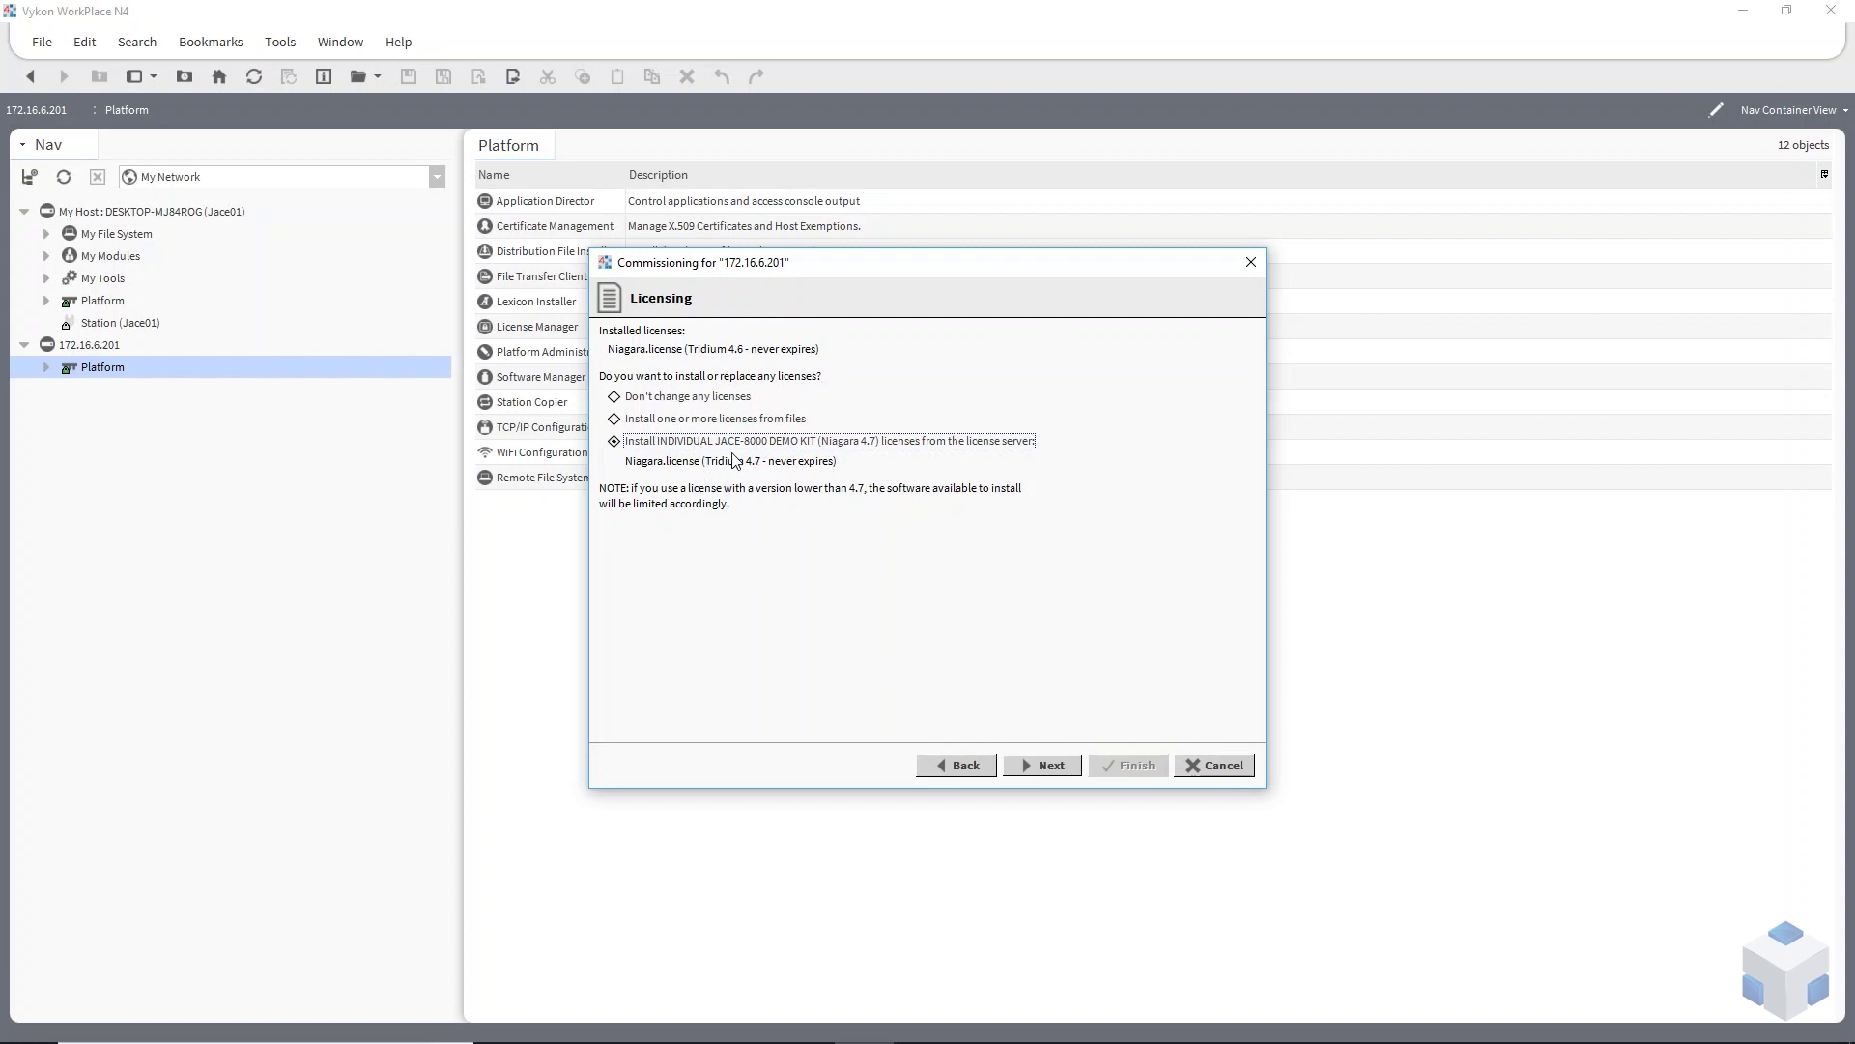
pyautogui.click(1025, 767)
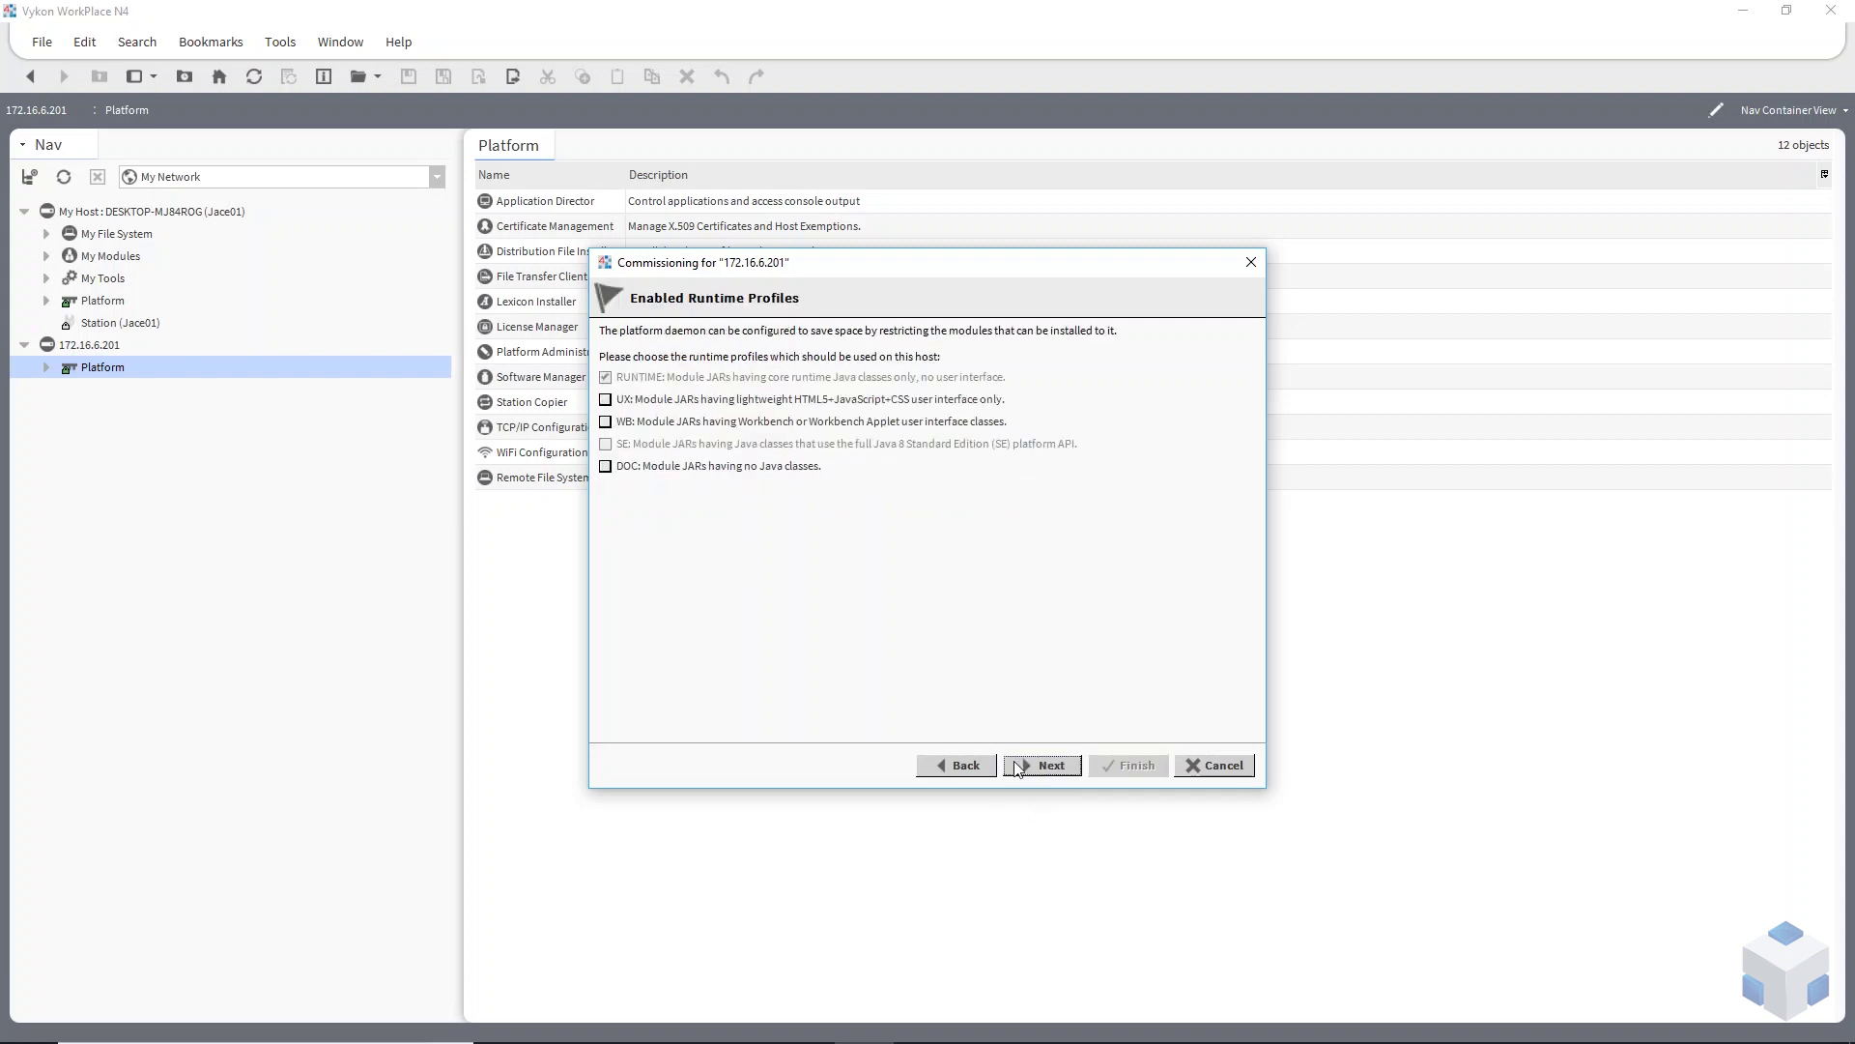
# Enable the UX and WB runtime profiles alongside RUNTIME.
pyautogui.click(631, 400)
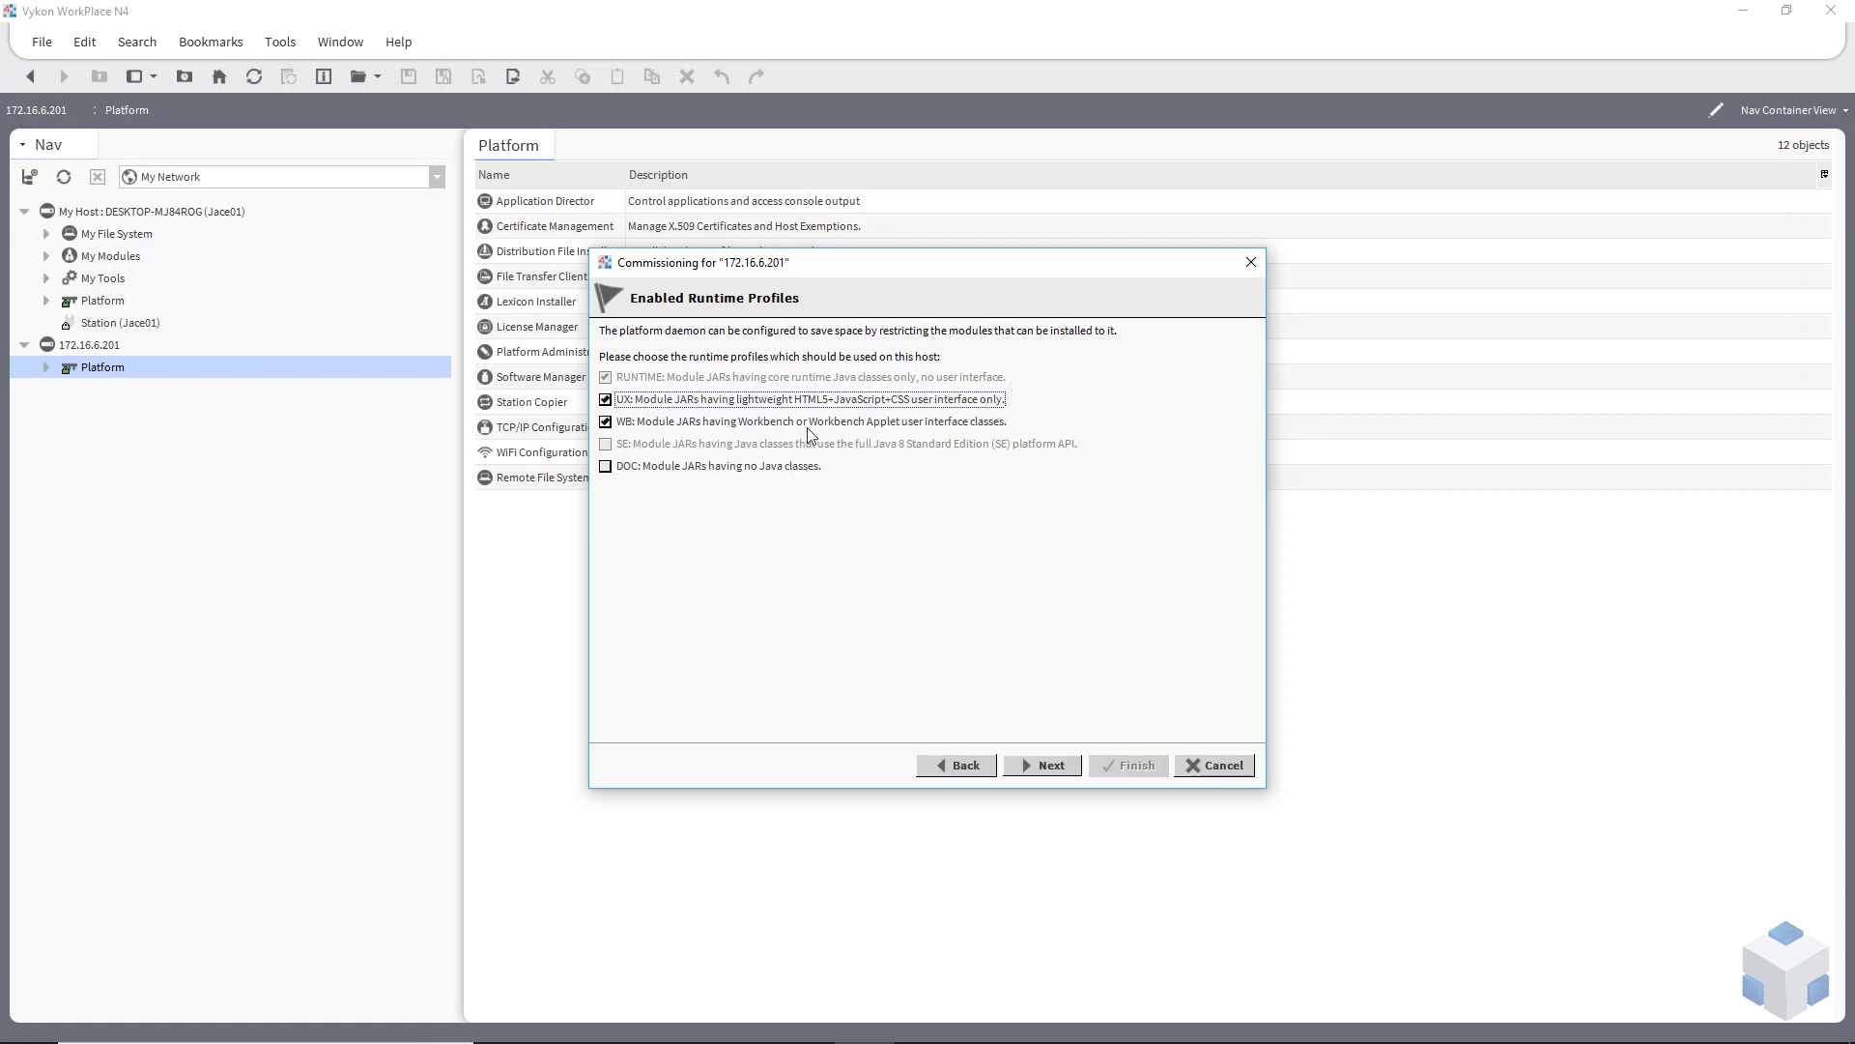
pyautogui.click(605, 400)
pyautogui.click(605, 400)
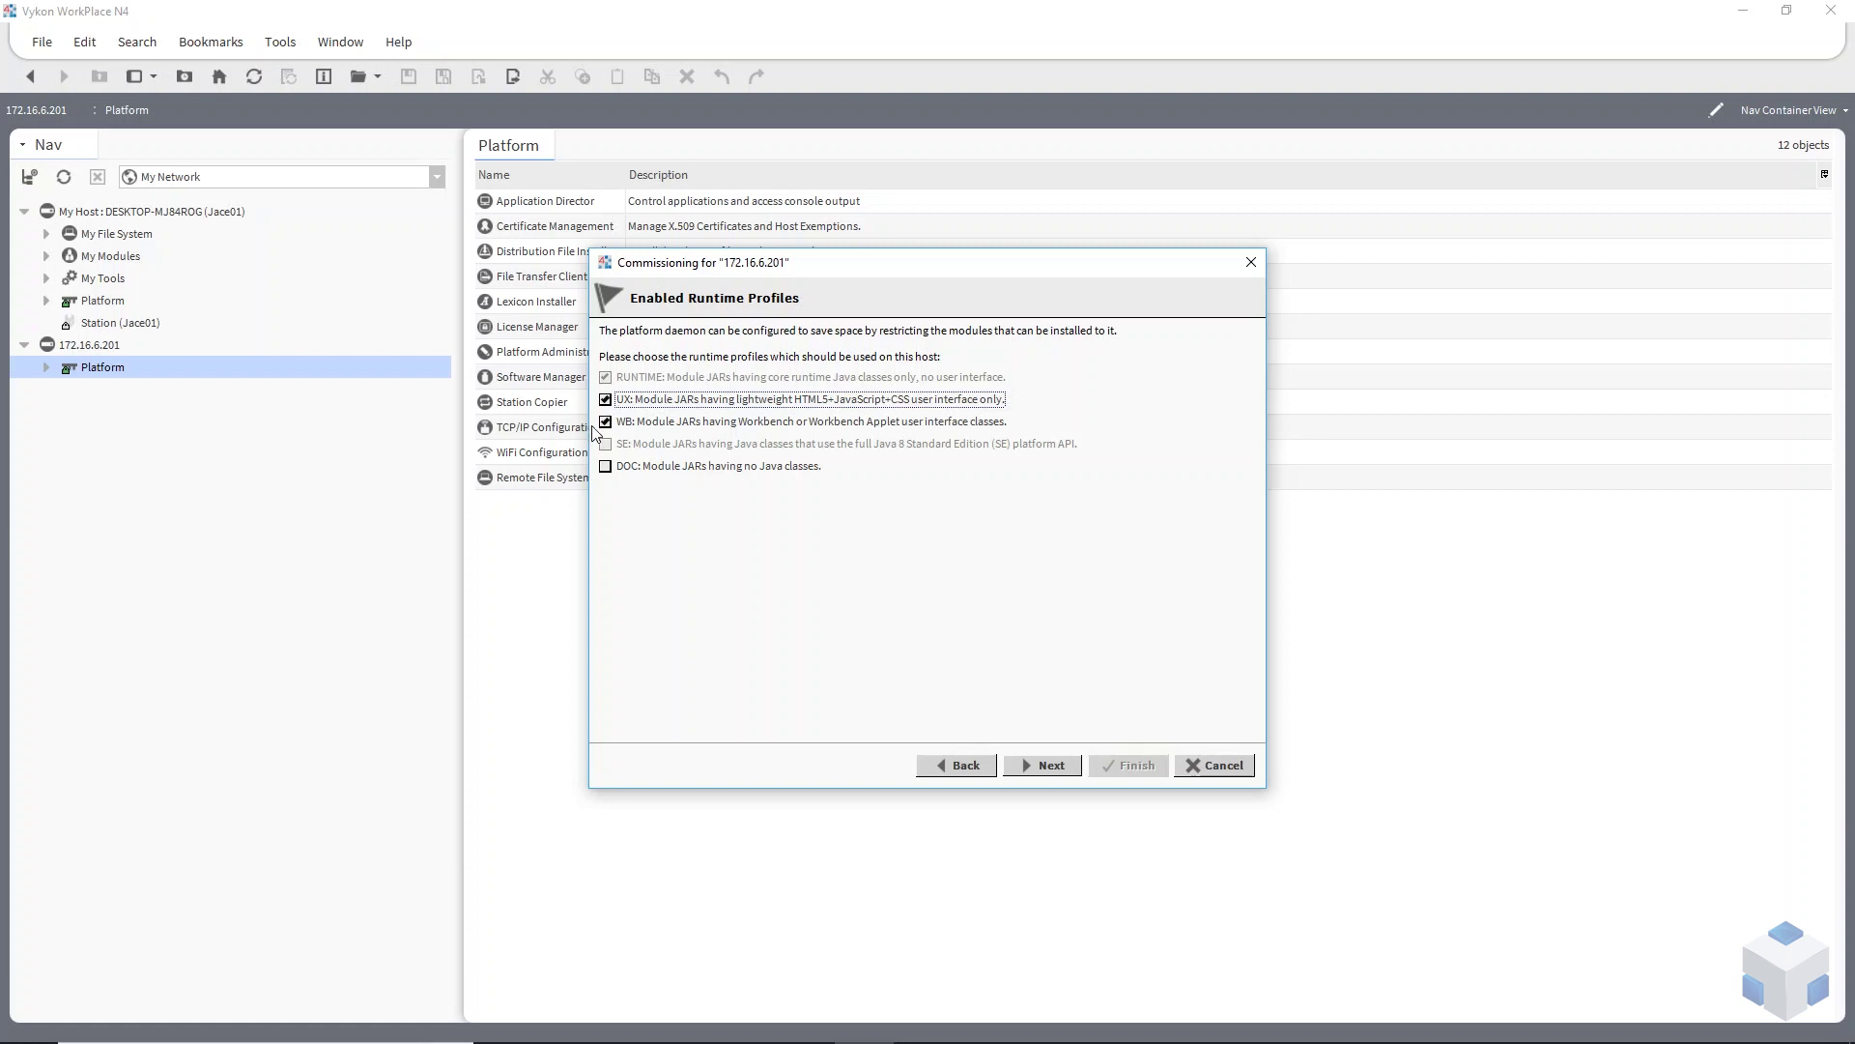
pyautogui.click(1058, 774)
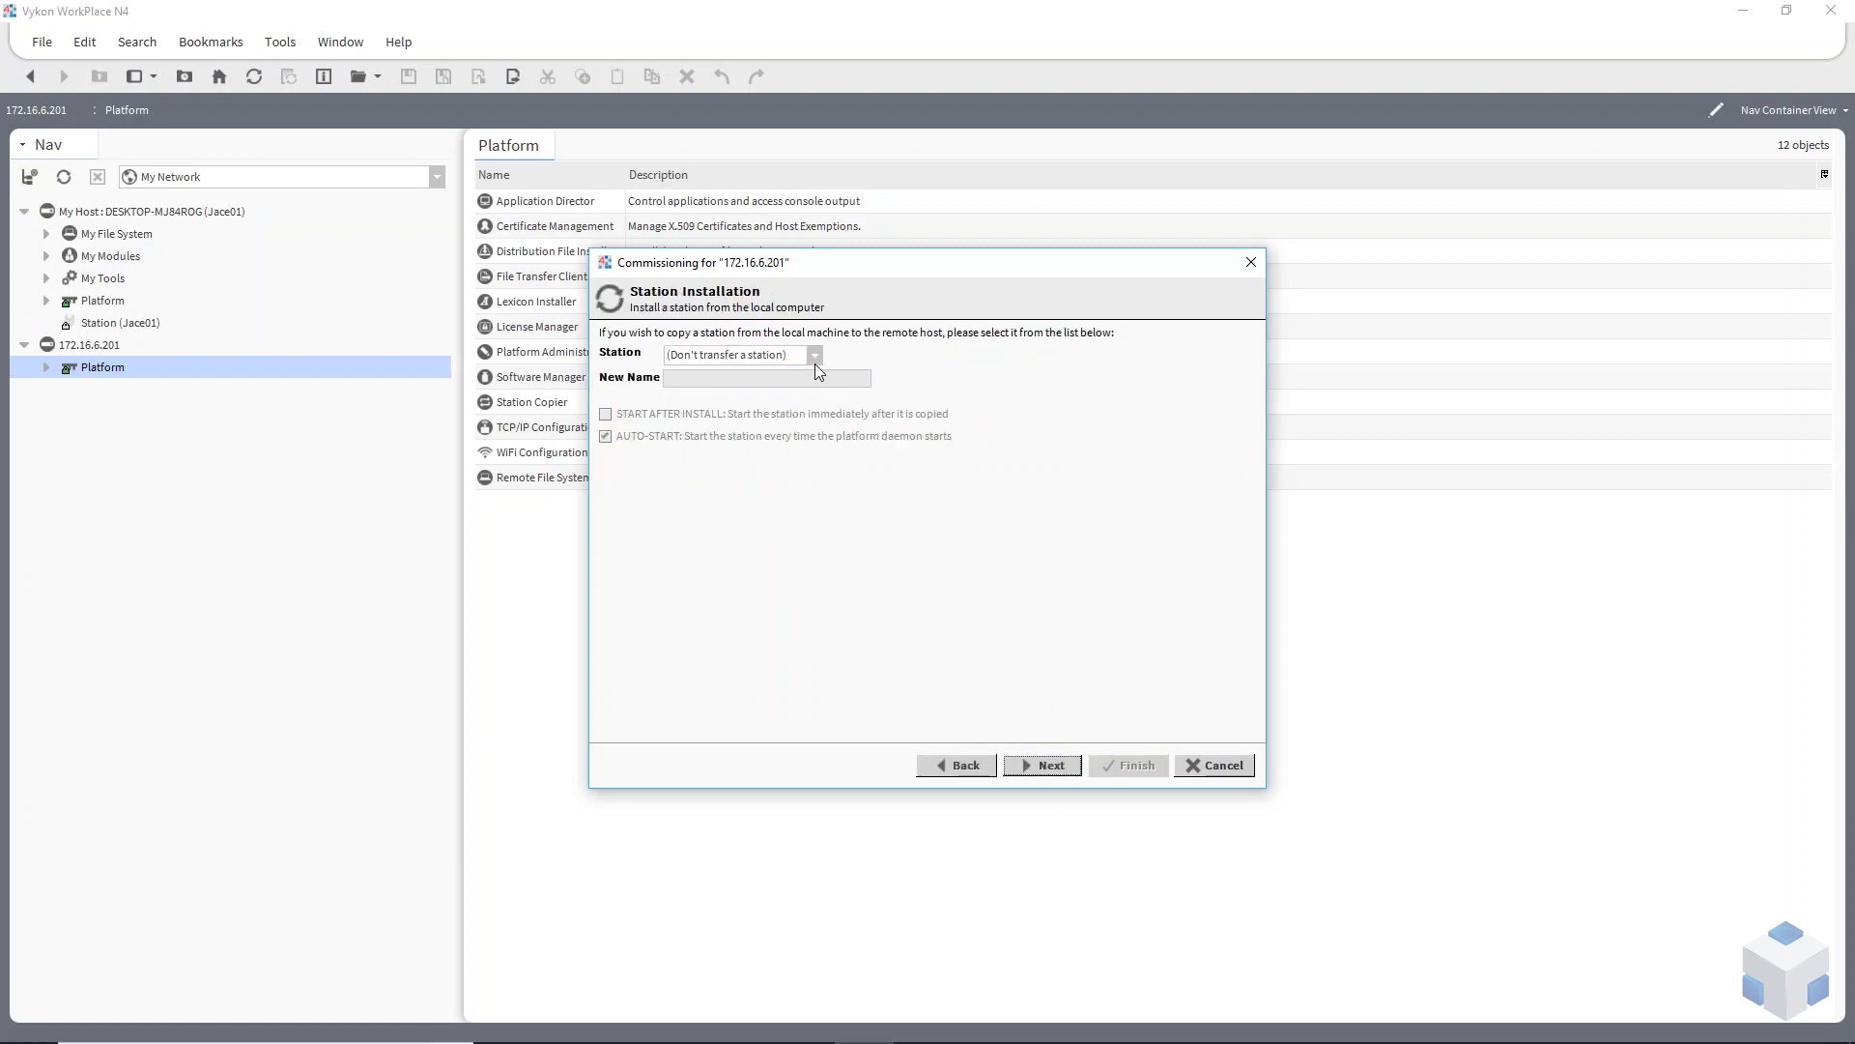
# Install station Jace01 with Start After Install and Auto-Start enabled, keeping the default file copy.
pyautogui.click(814, 355)
pyautogui.click(705, 396)
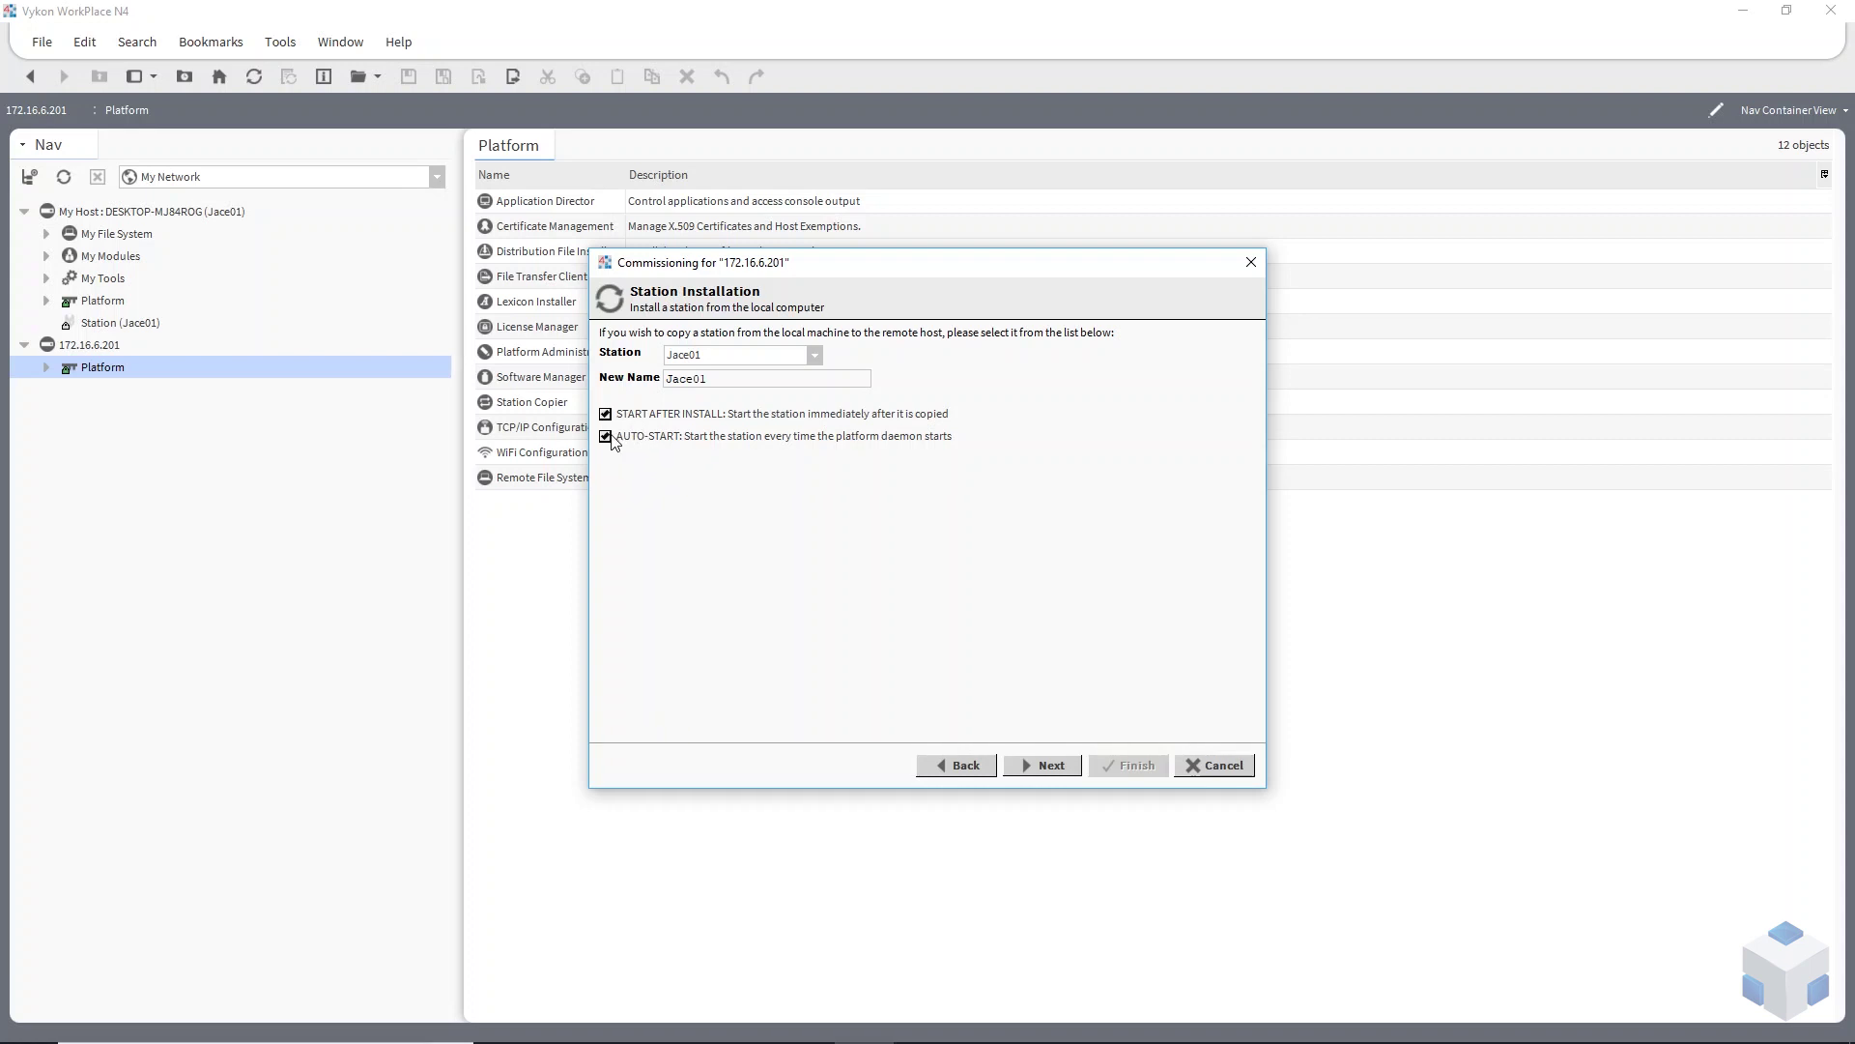
pyautogui.click(612, 442)
pyautogui.click(606, 438)
pyautogui.click(1043, 758)
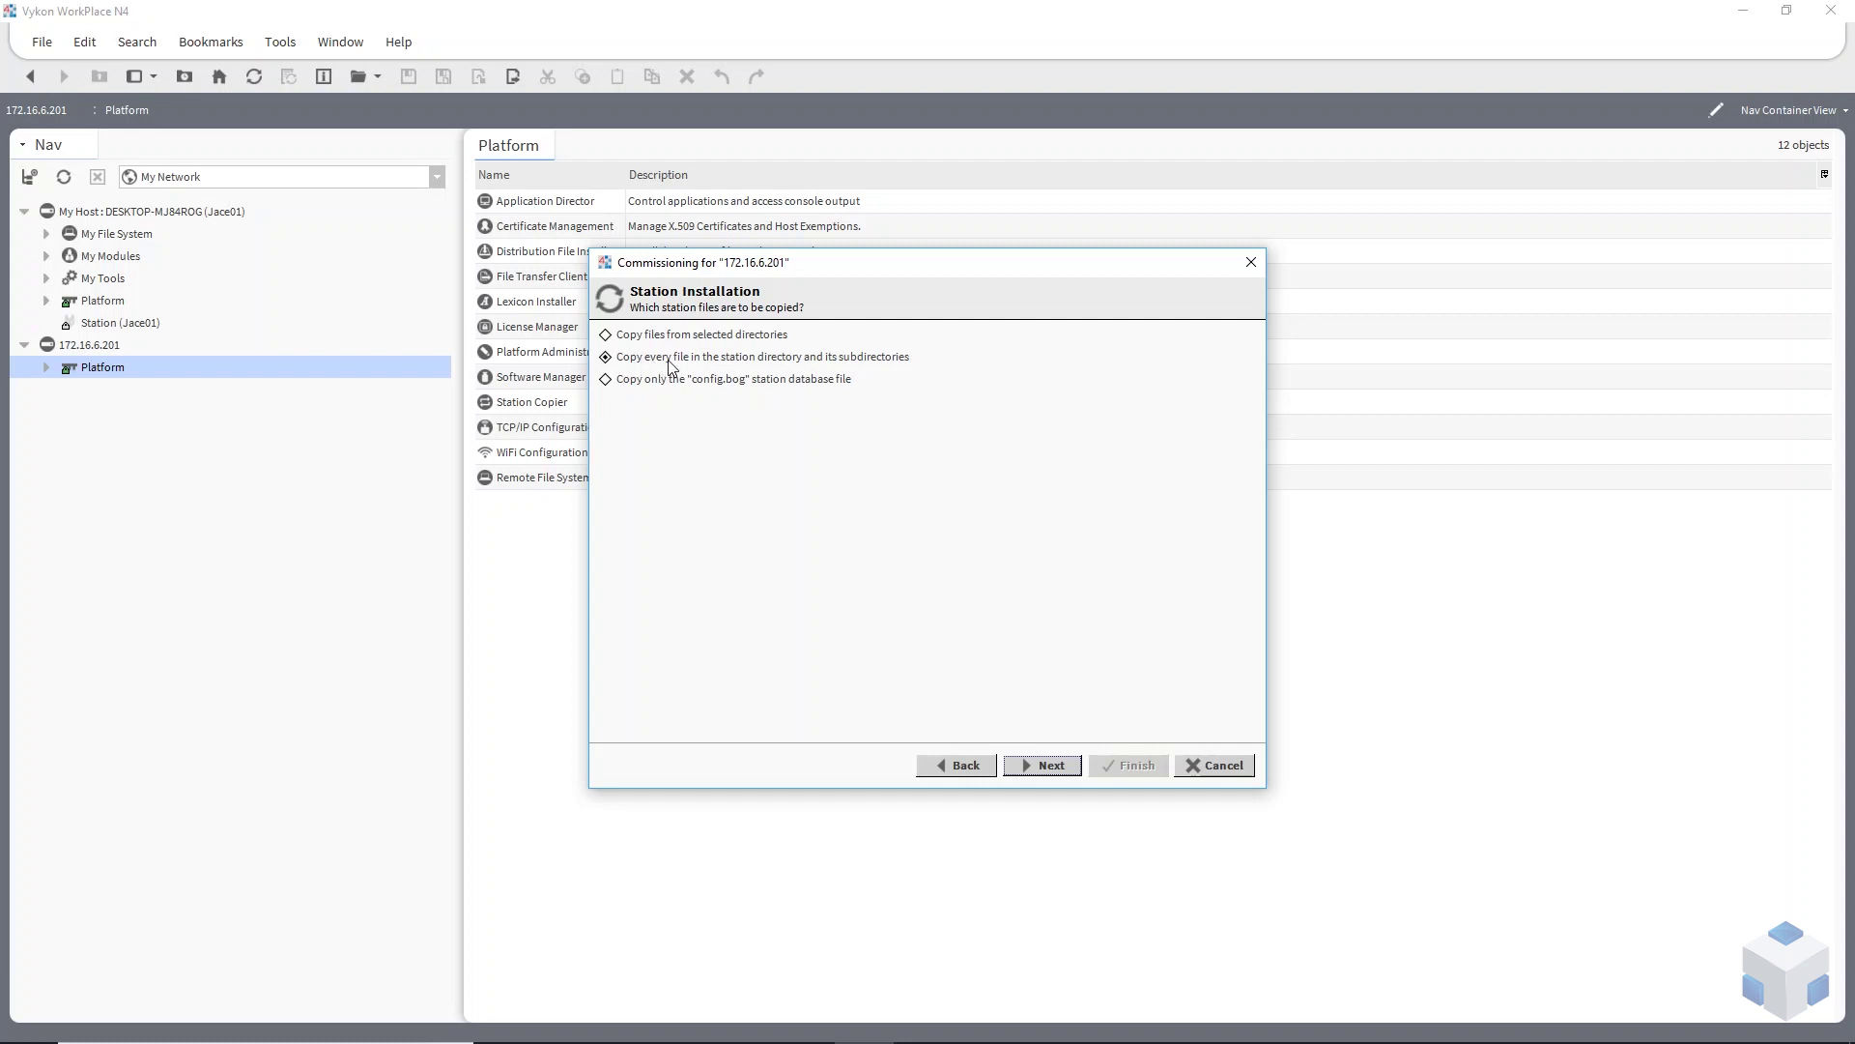
pyautogui.click(1050, 766)
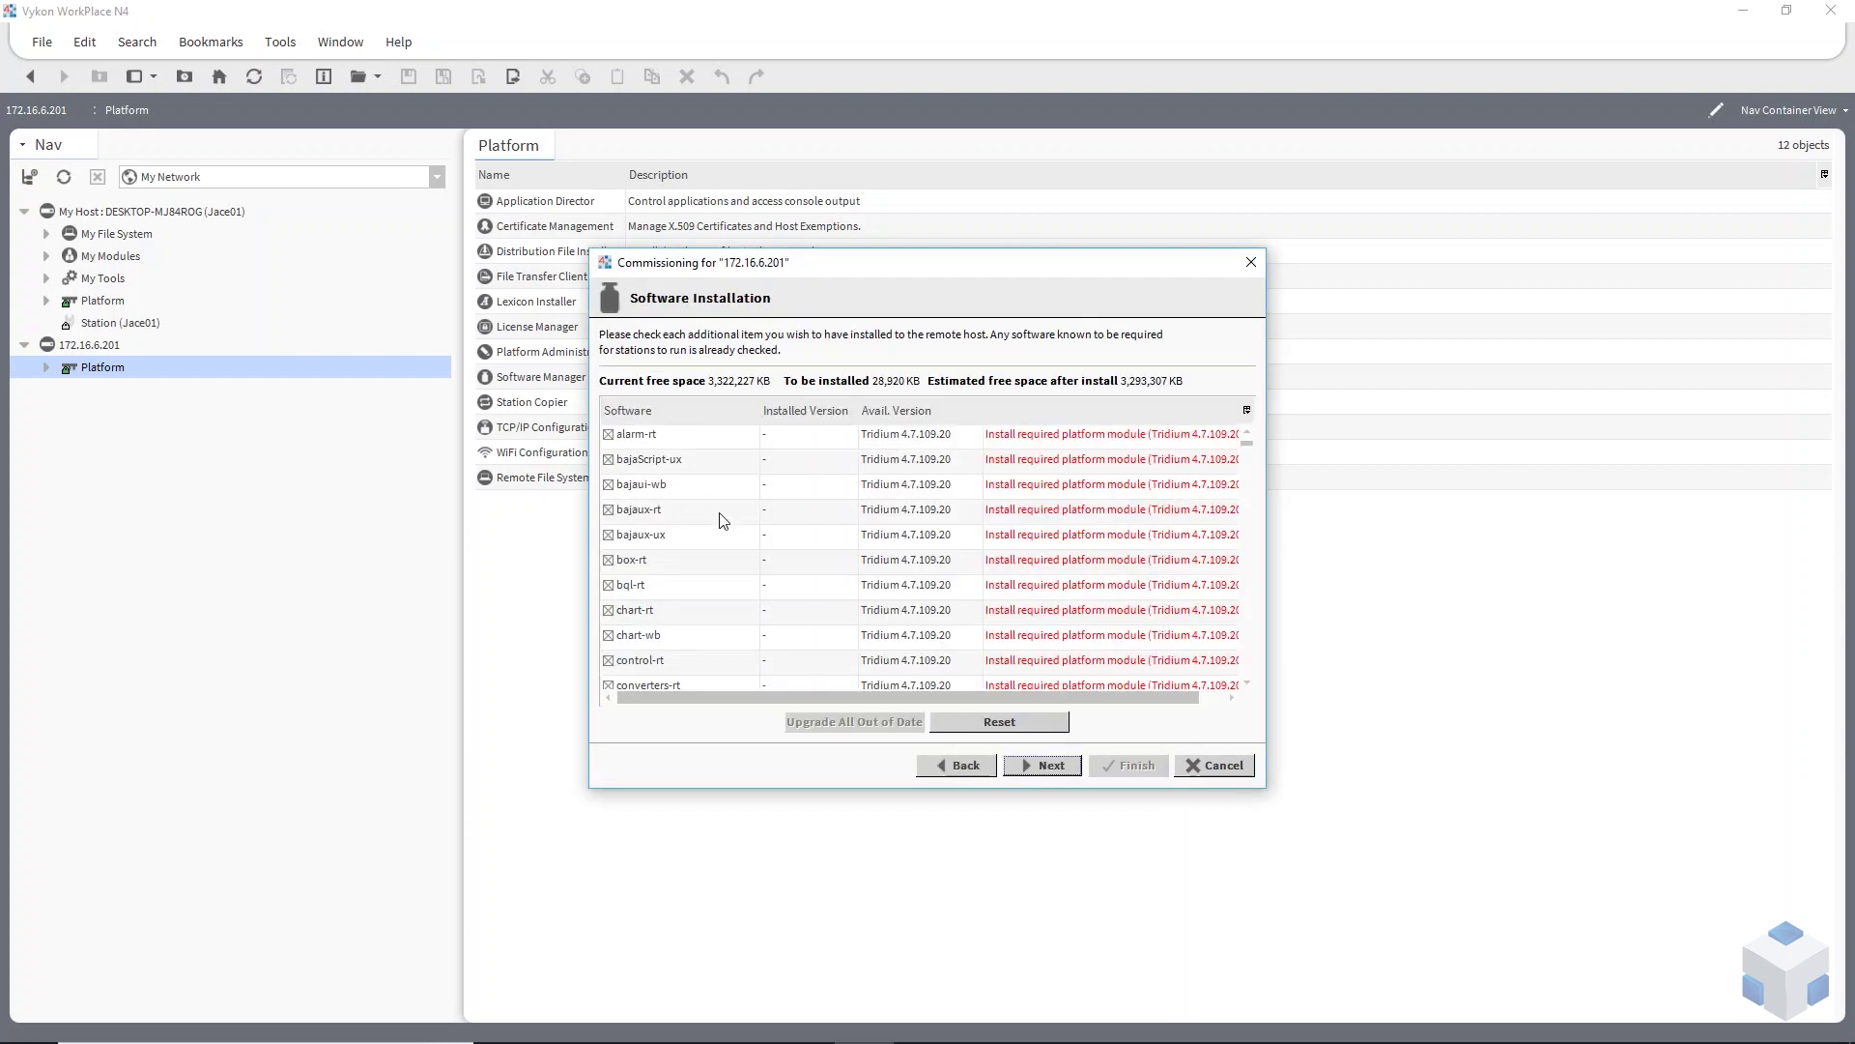
# Enlarge the wizard so more rows of the software installation list are visible.
pyautogui.scroll(1, 1027, 532)
pyautogui.moveTo(1265, 787); pyautogui.dragTo(1422, 934)
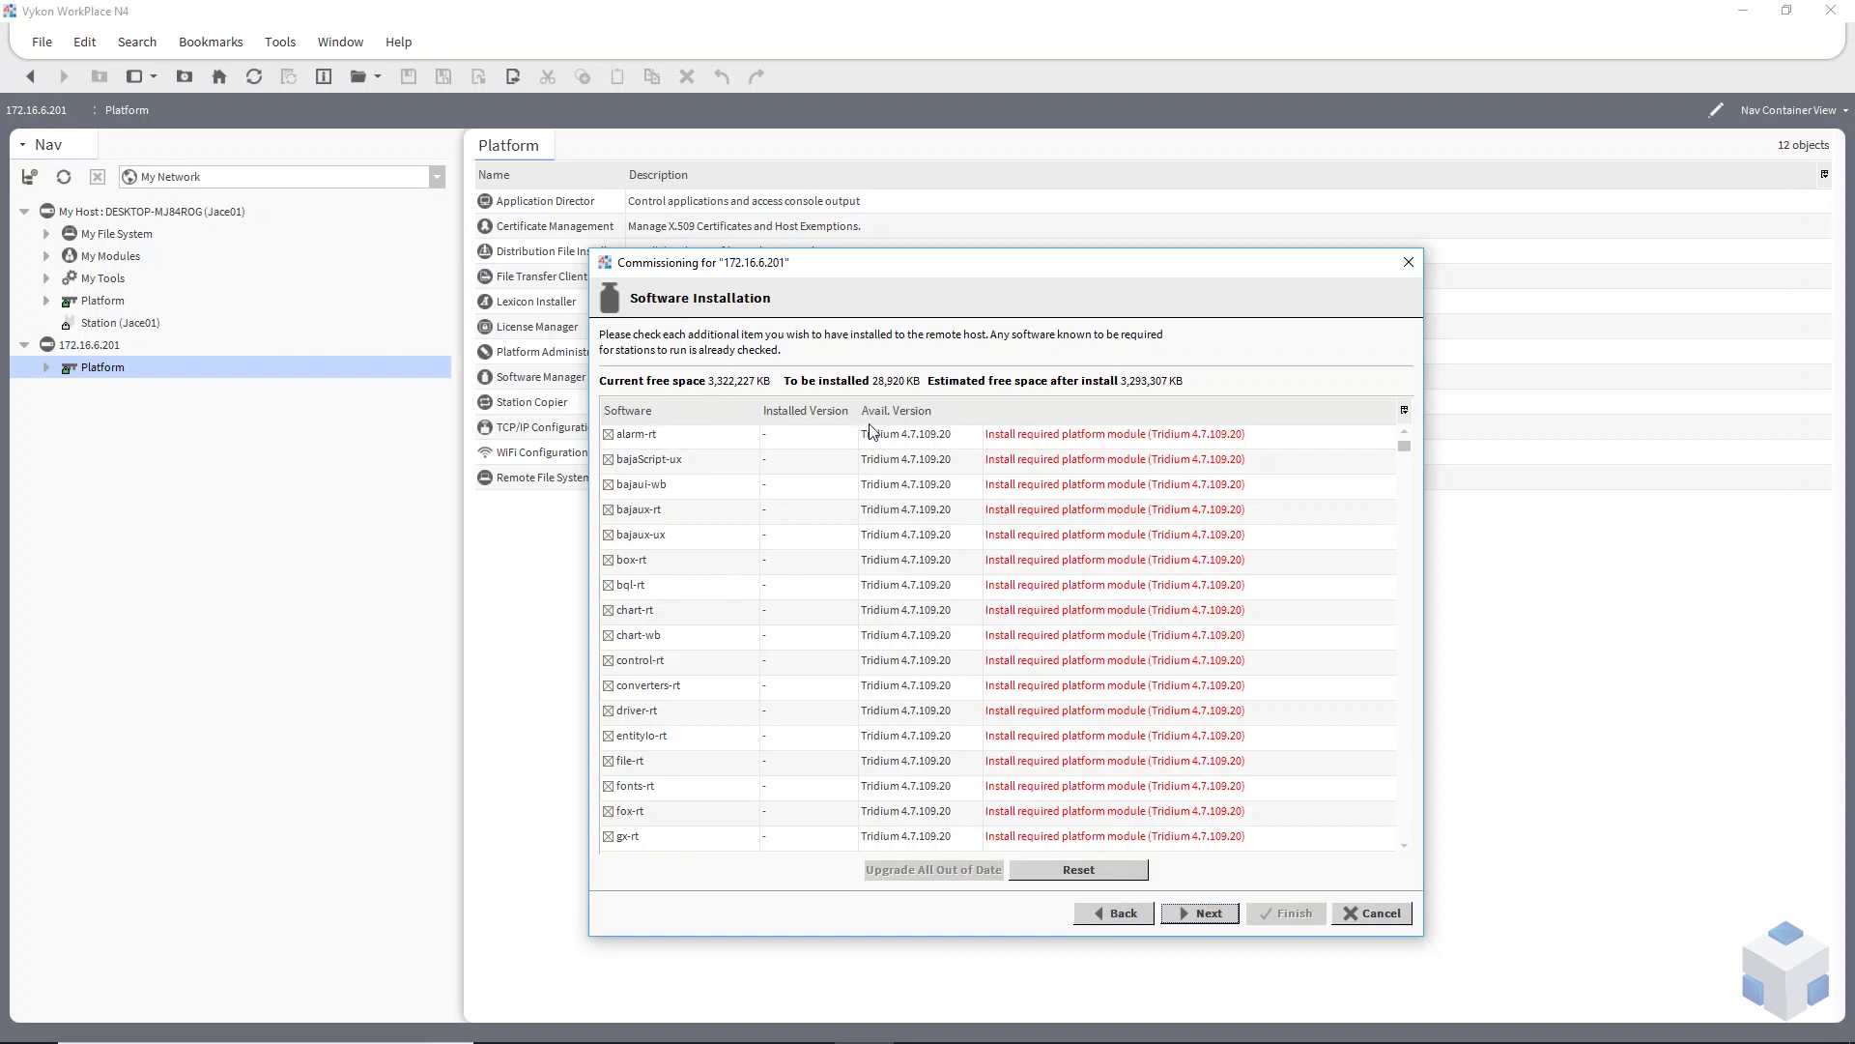
# Sort the software list by name and mark bacnet-rt for installation.
pyautogui.click(639, 410)
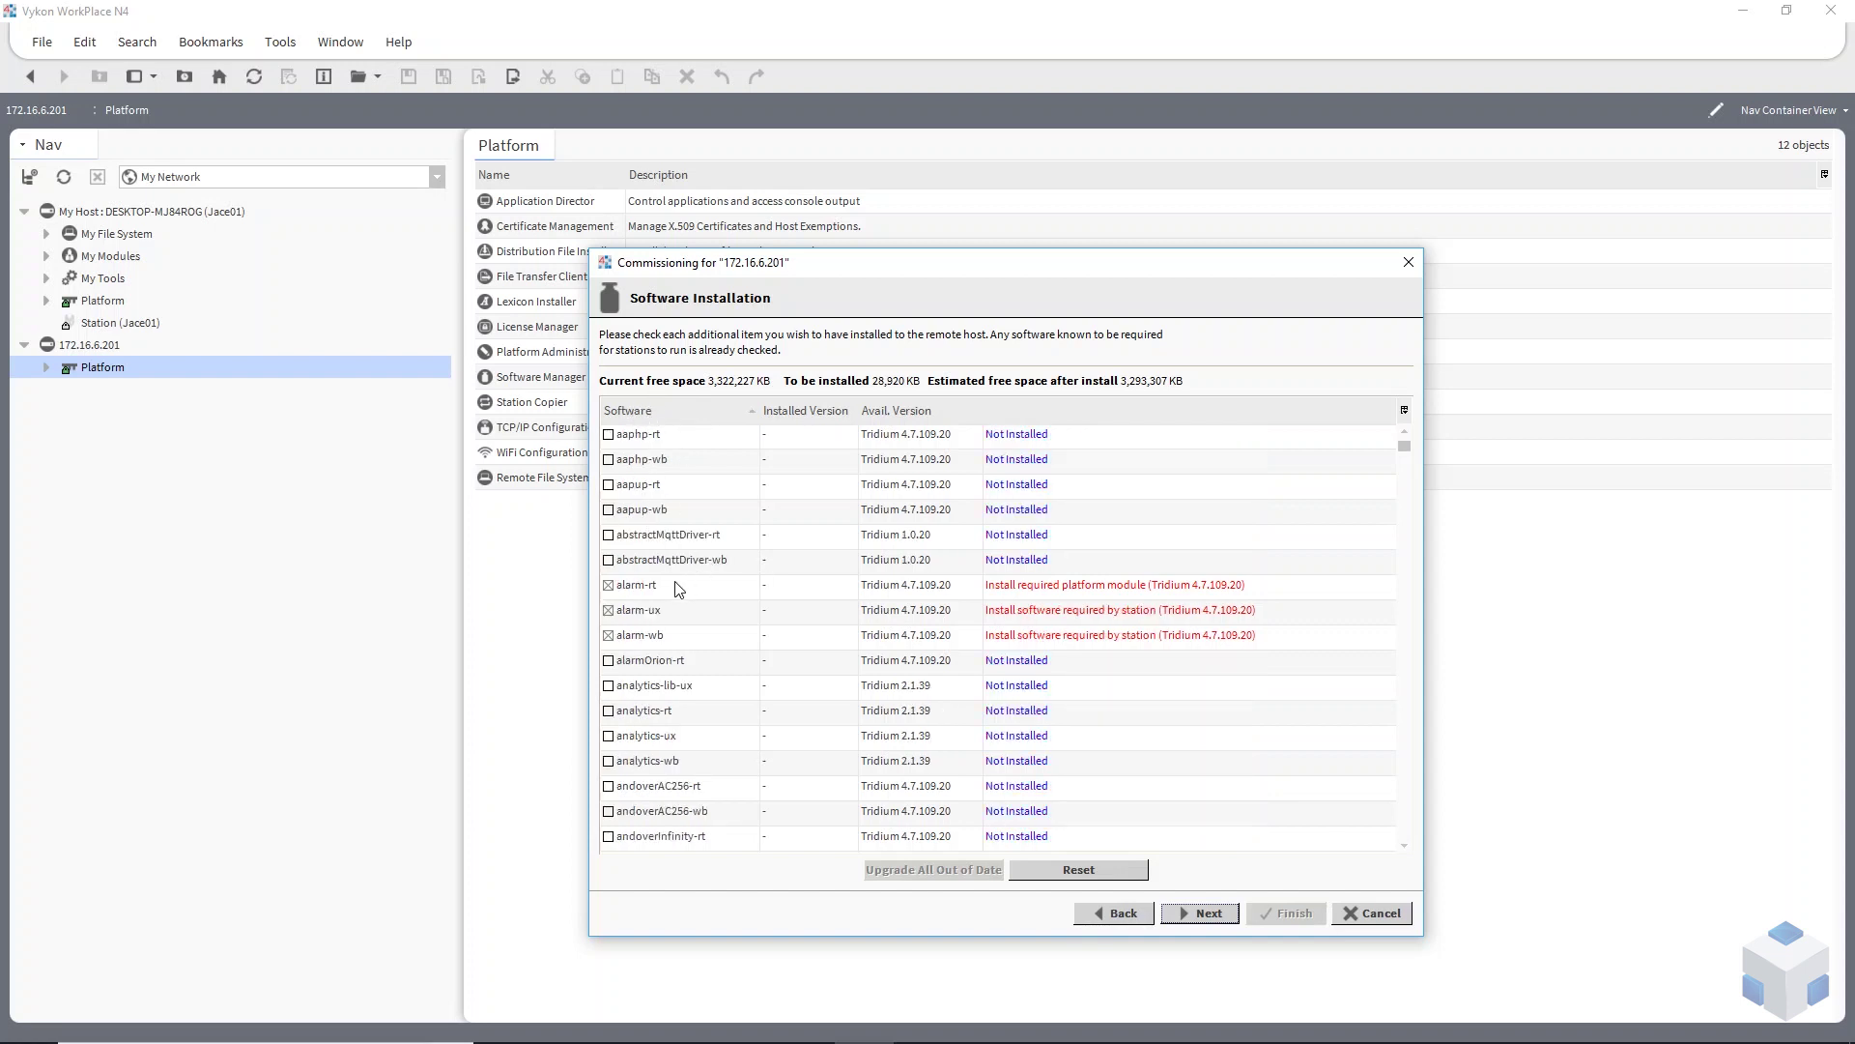
pyautogui.scroll(-4, 681, 585)
pyautogui.scroll(-3, 644, 647)
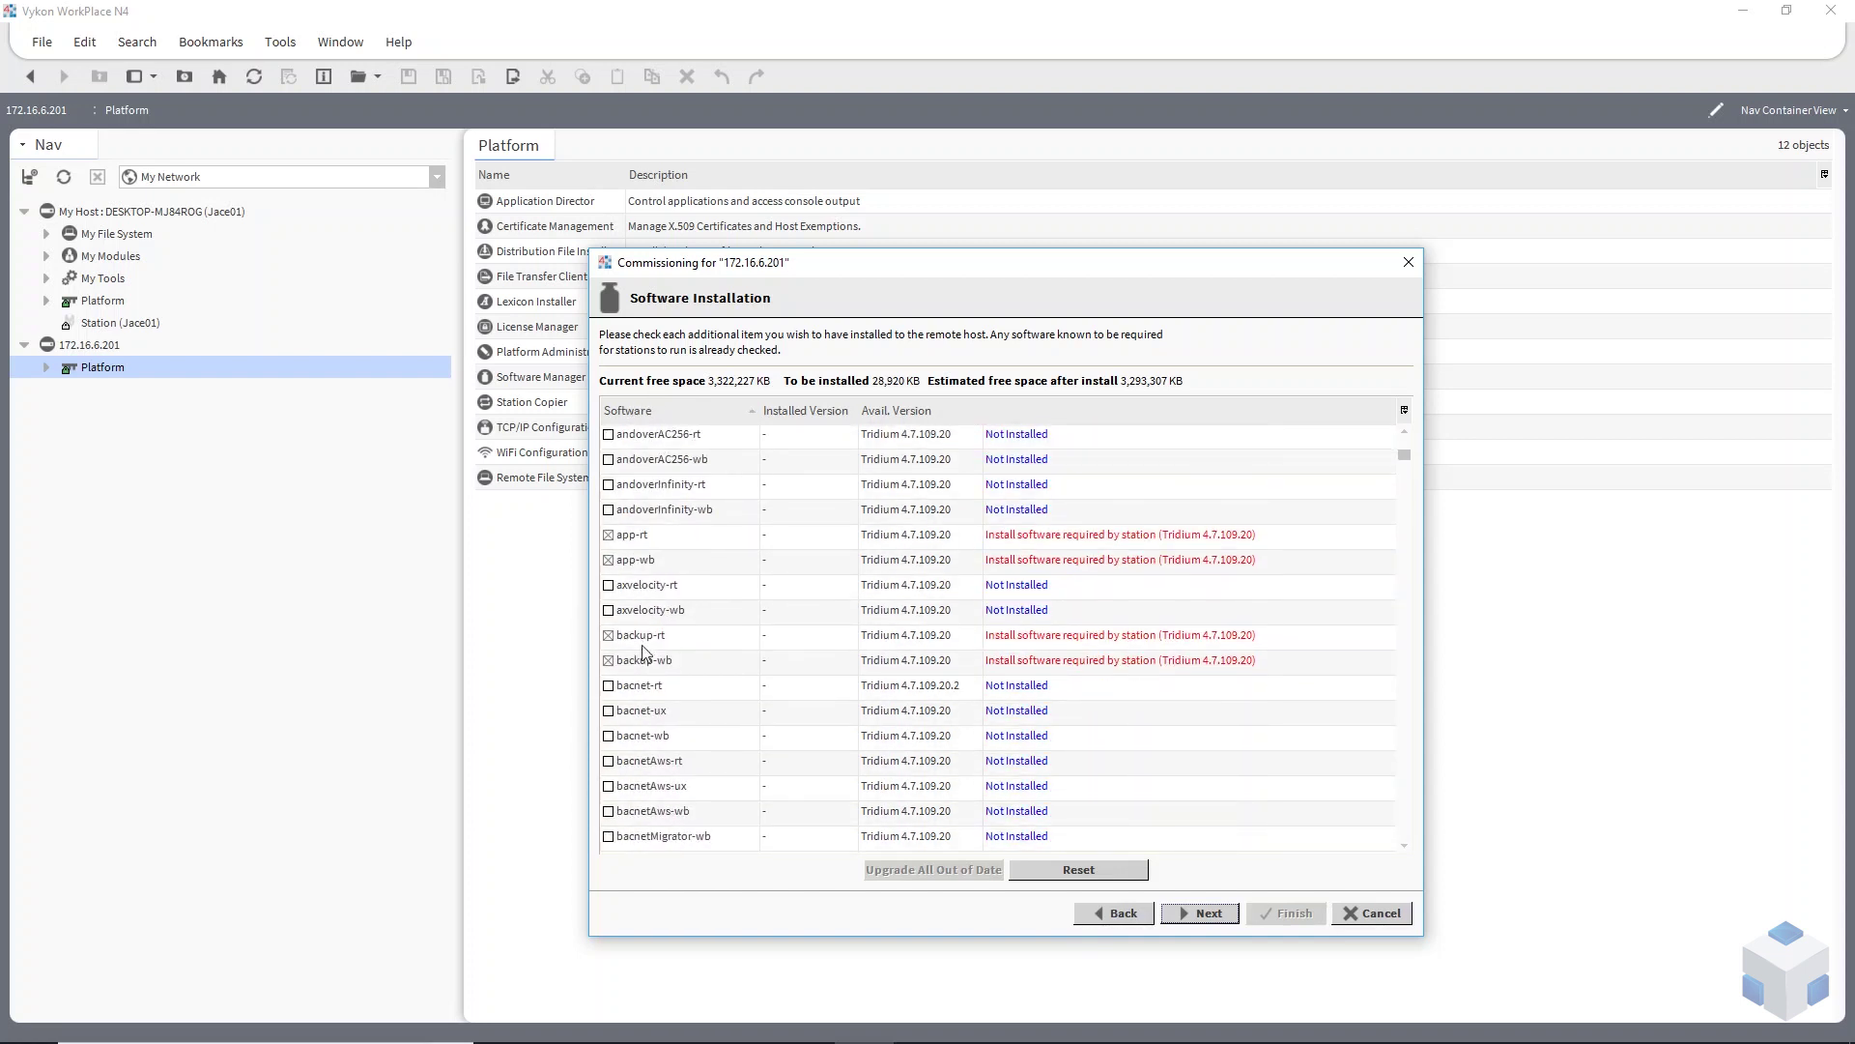
pyautogui.click(609, 687)
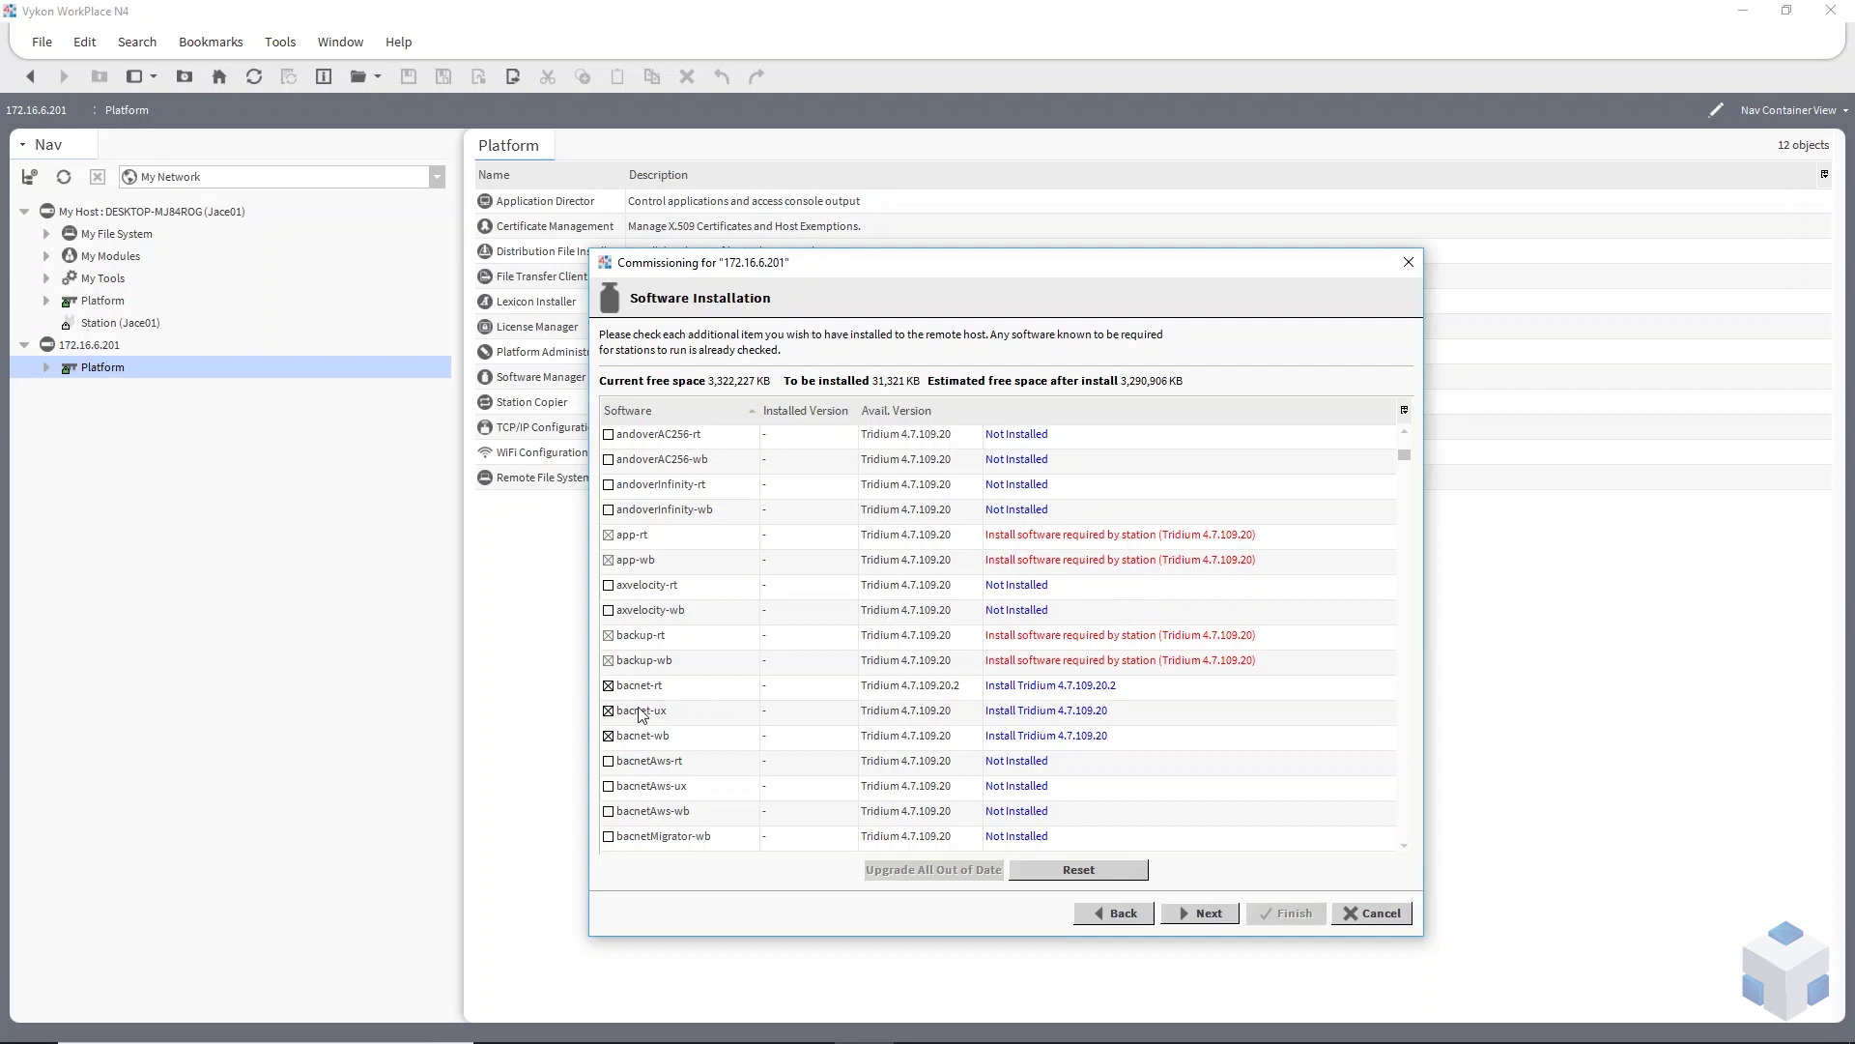
# Add the dashboard and email modules to the install list and move on.
pyautogui.scroll(-1, 655, 717)
pyautogui.scroll(-10, 656, 717)
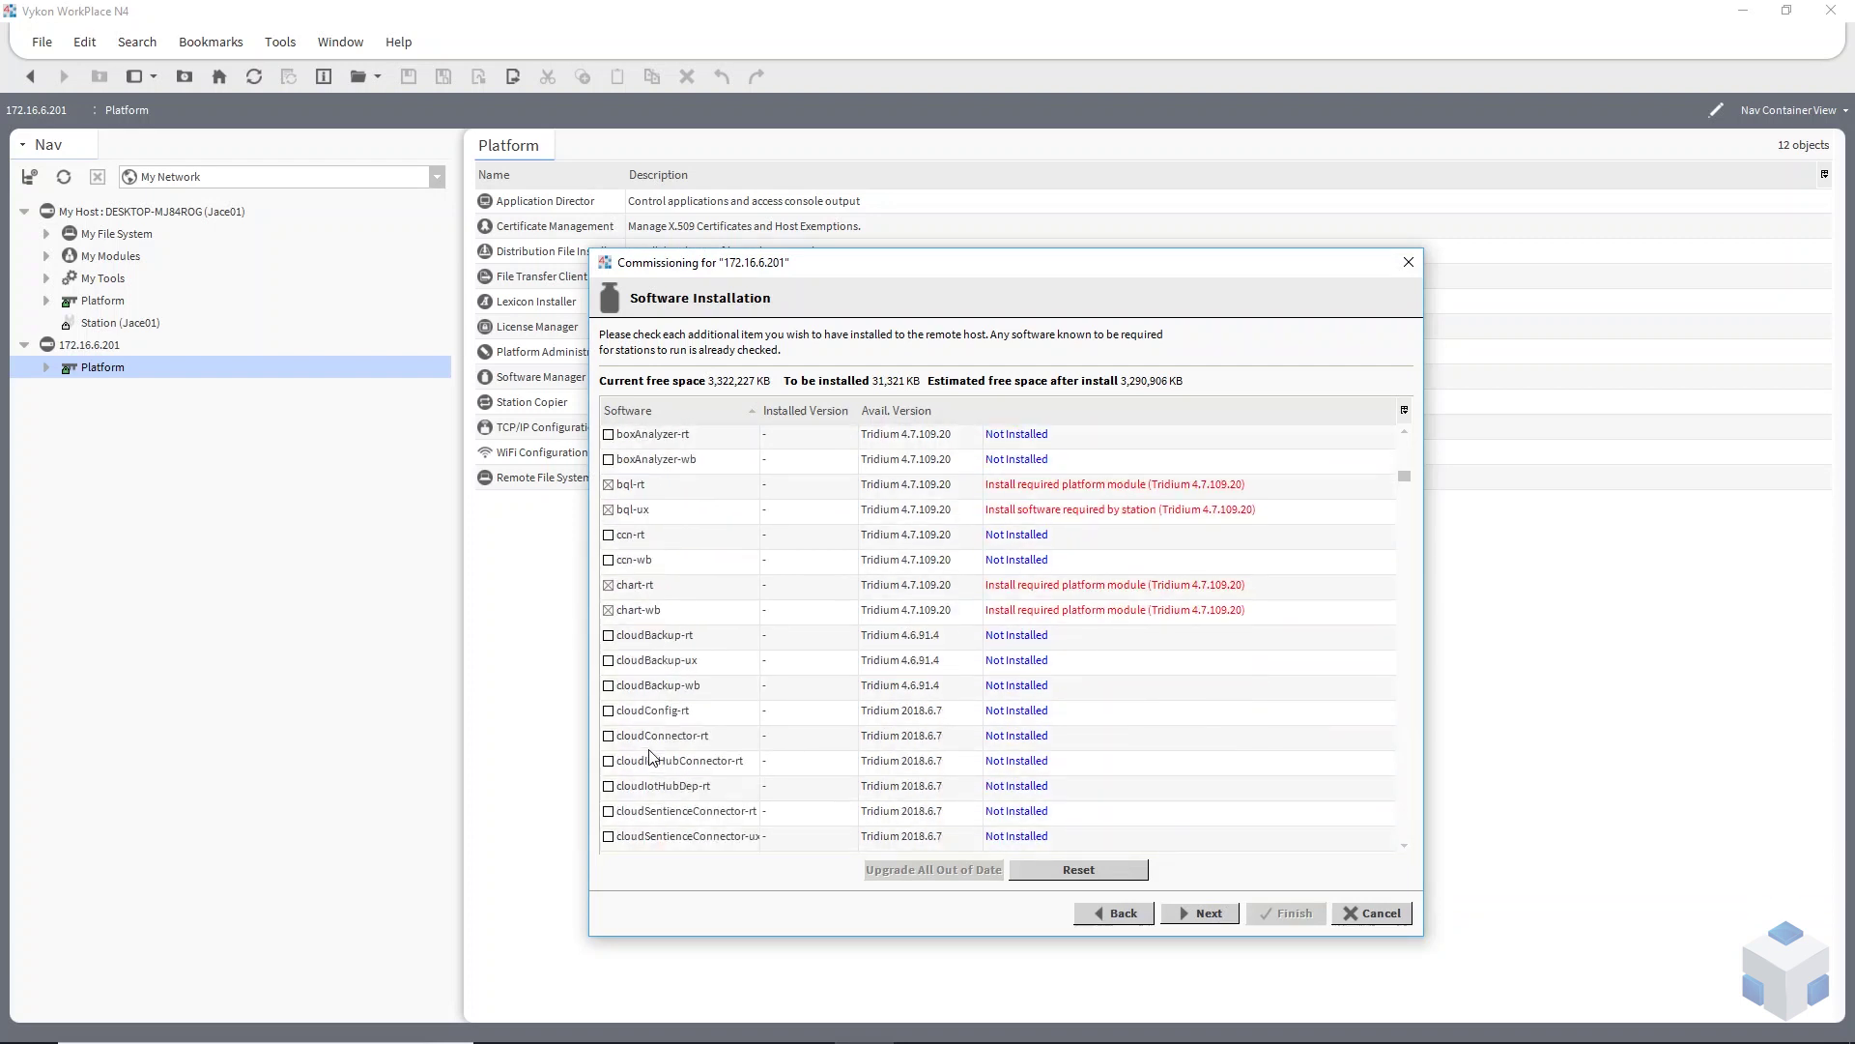
pyautogui.scroll(-5, 649, 759)
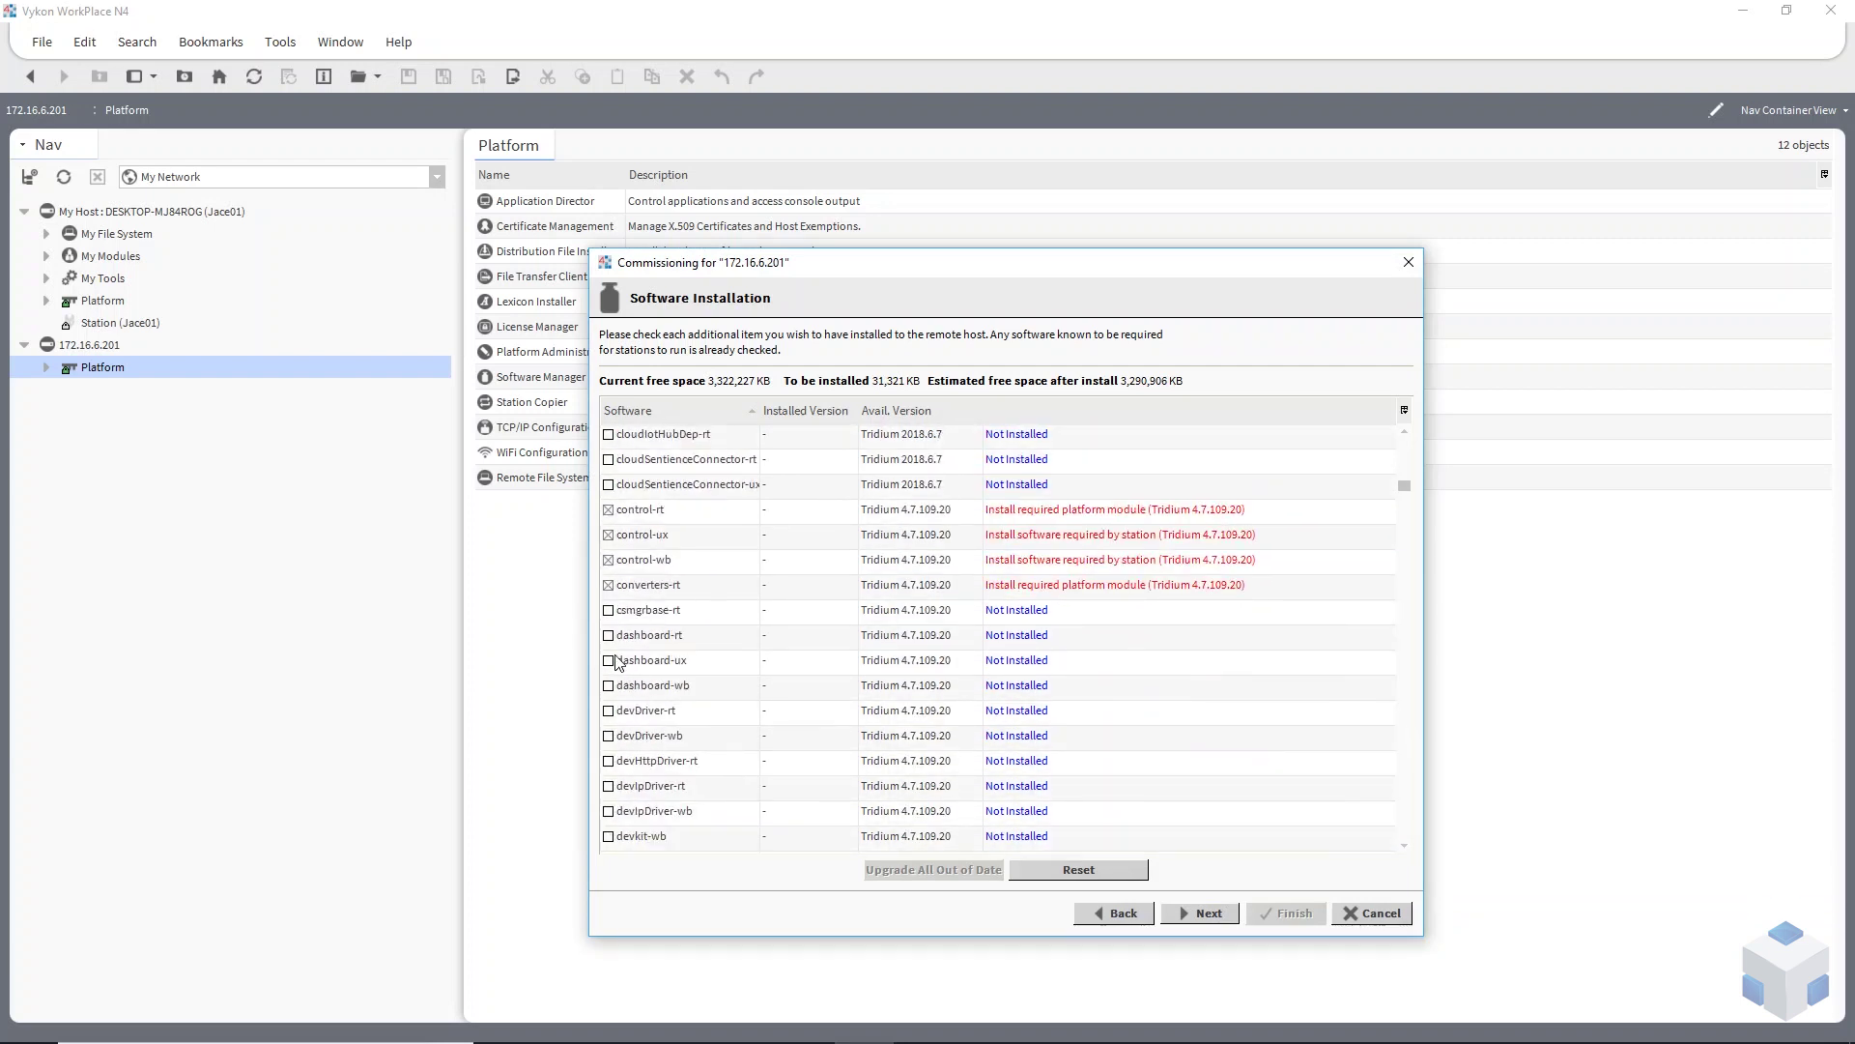
pyautogui.click(608, 635)
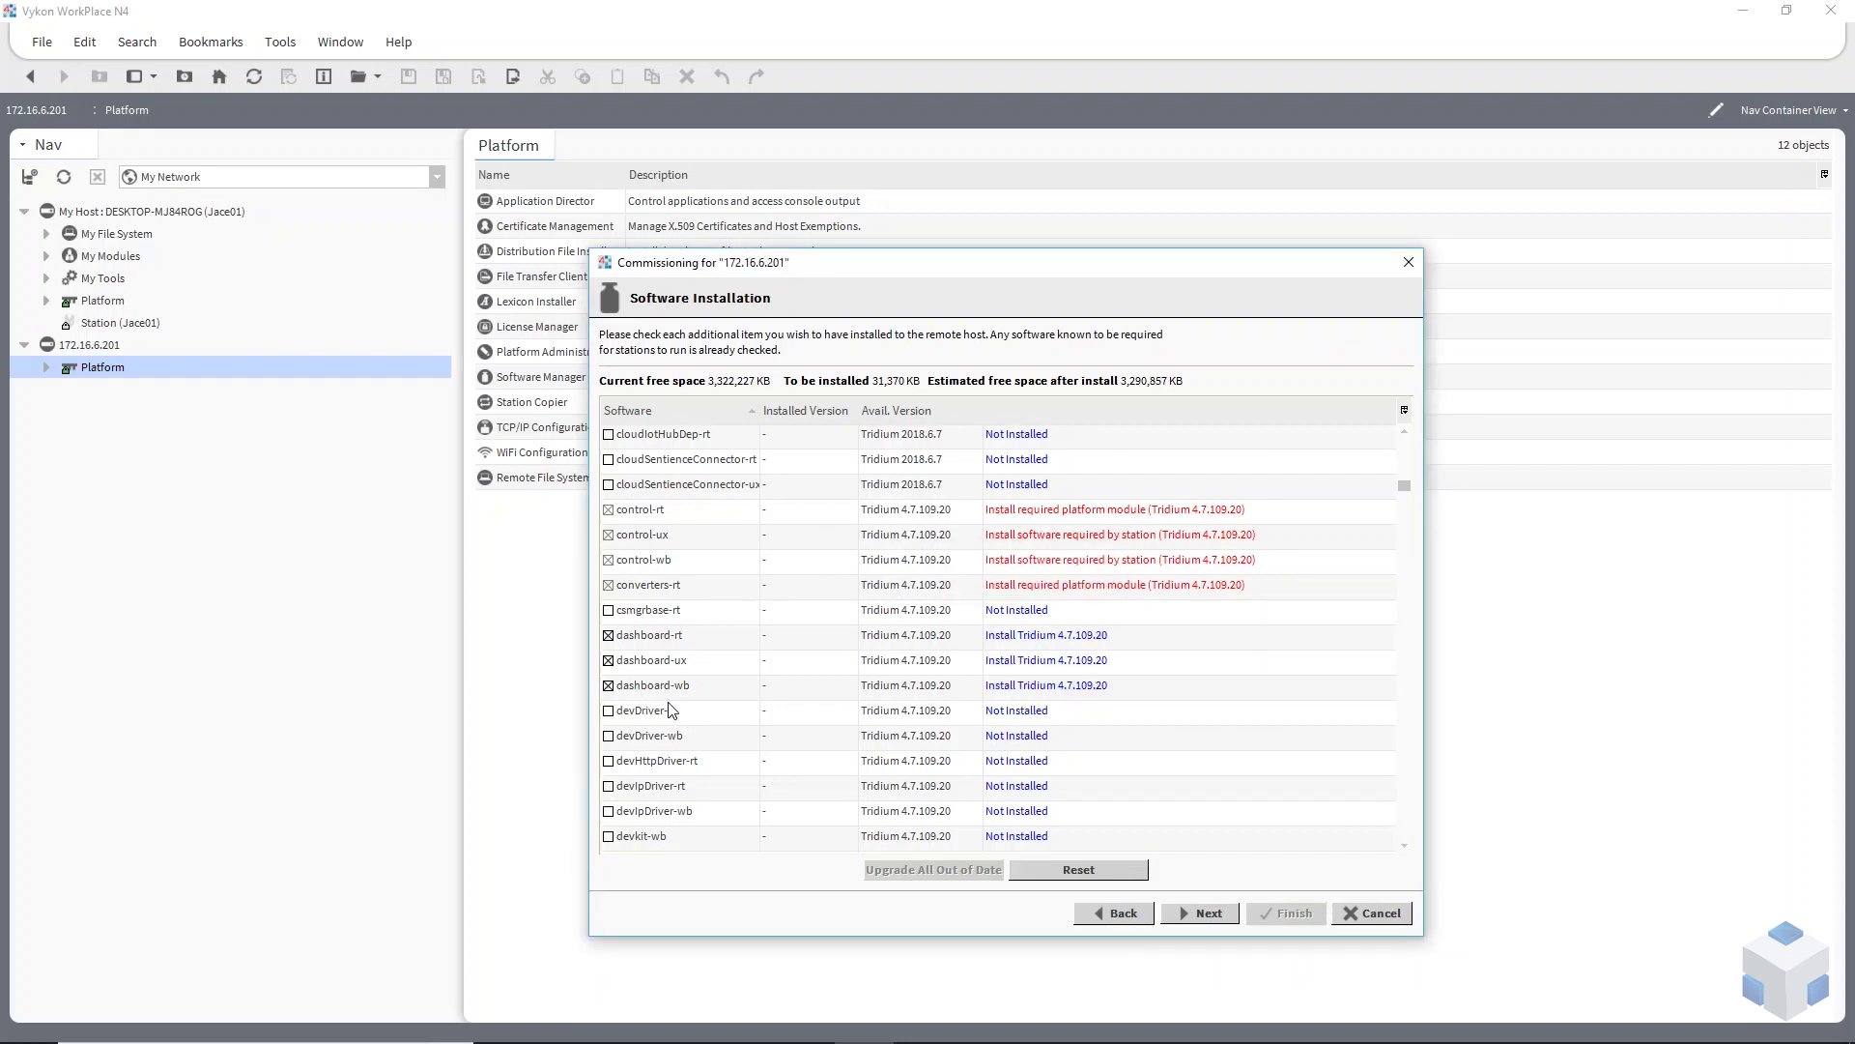
pyautogui.scroll(-3, 677, 715)
pyautogui.scroll(-3, 653, 720)
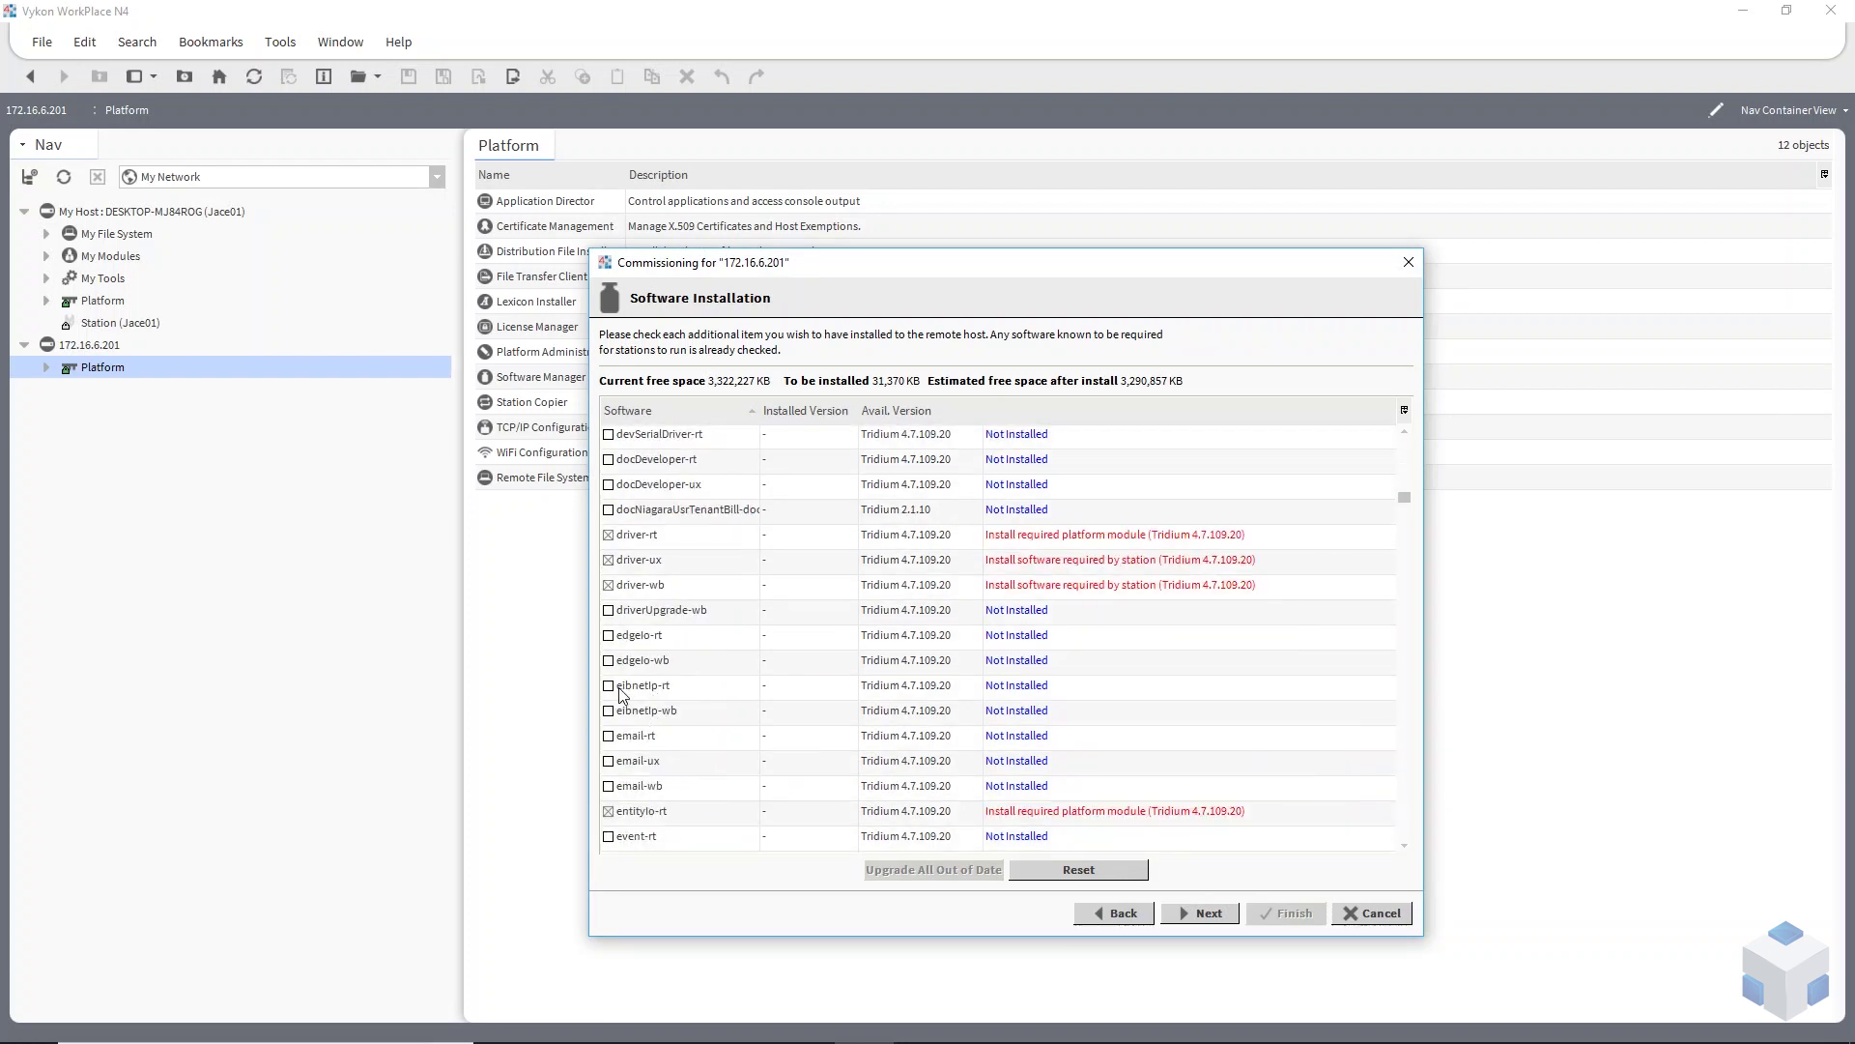
pyautogui.scroll(-1, 628, 710)
pyautogui.click(609, 711)
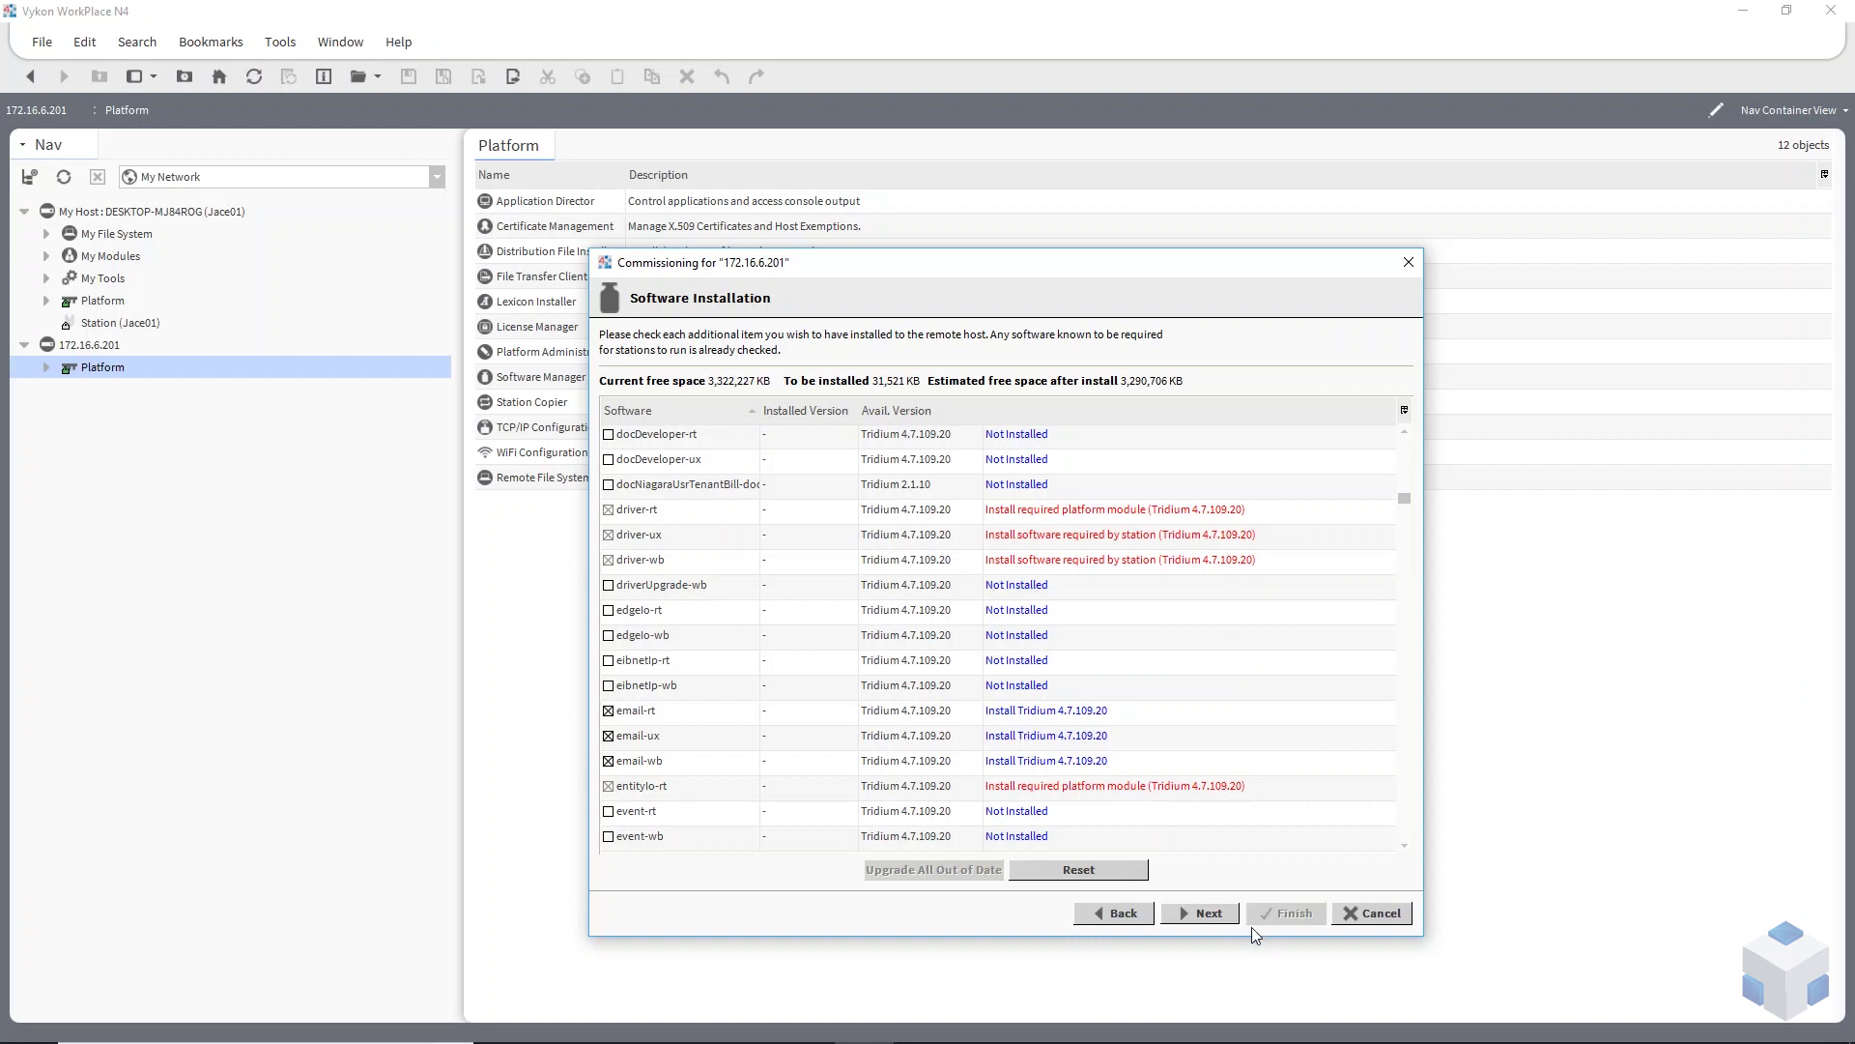
pyautogui.click(1225, 915)
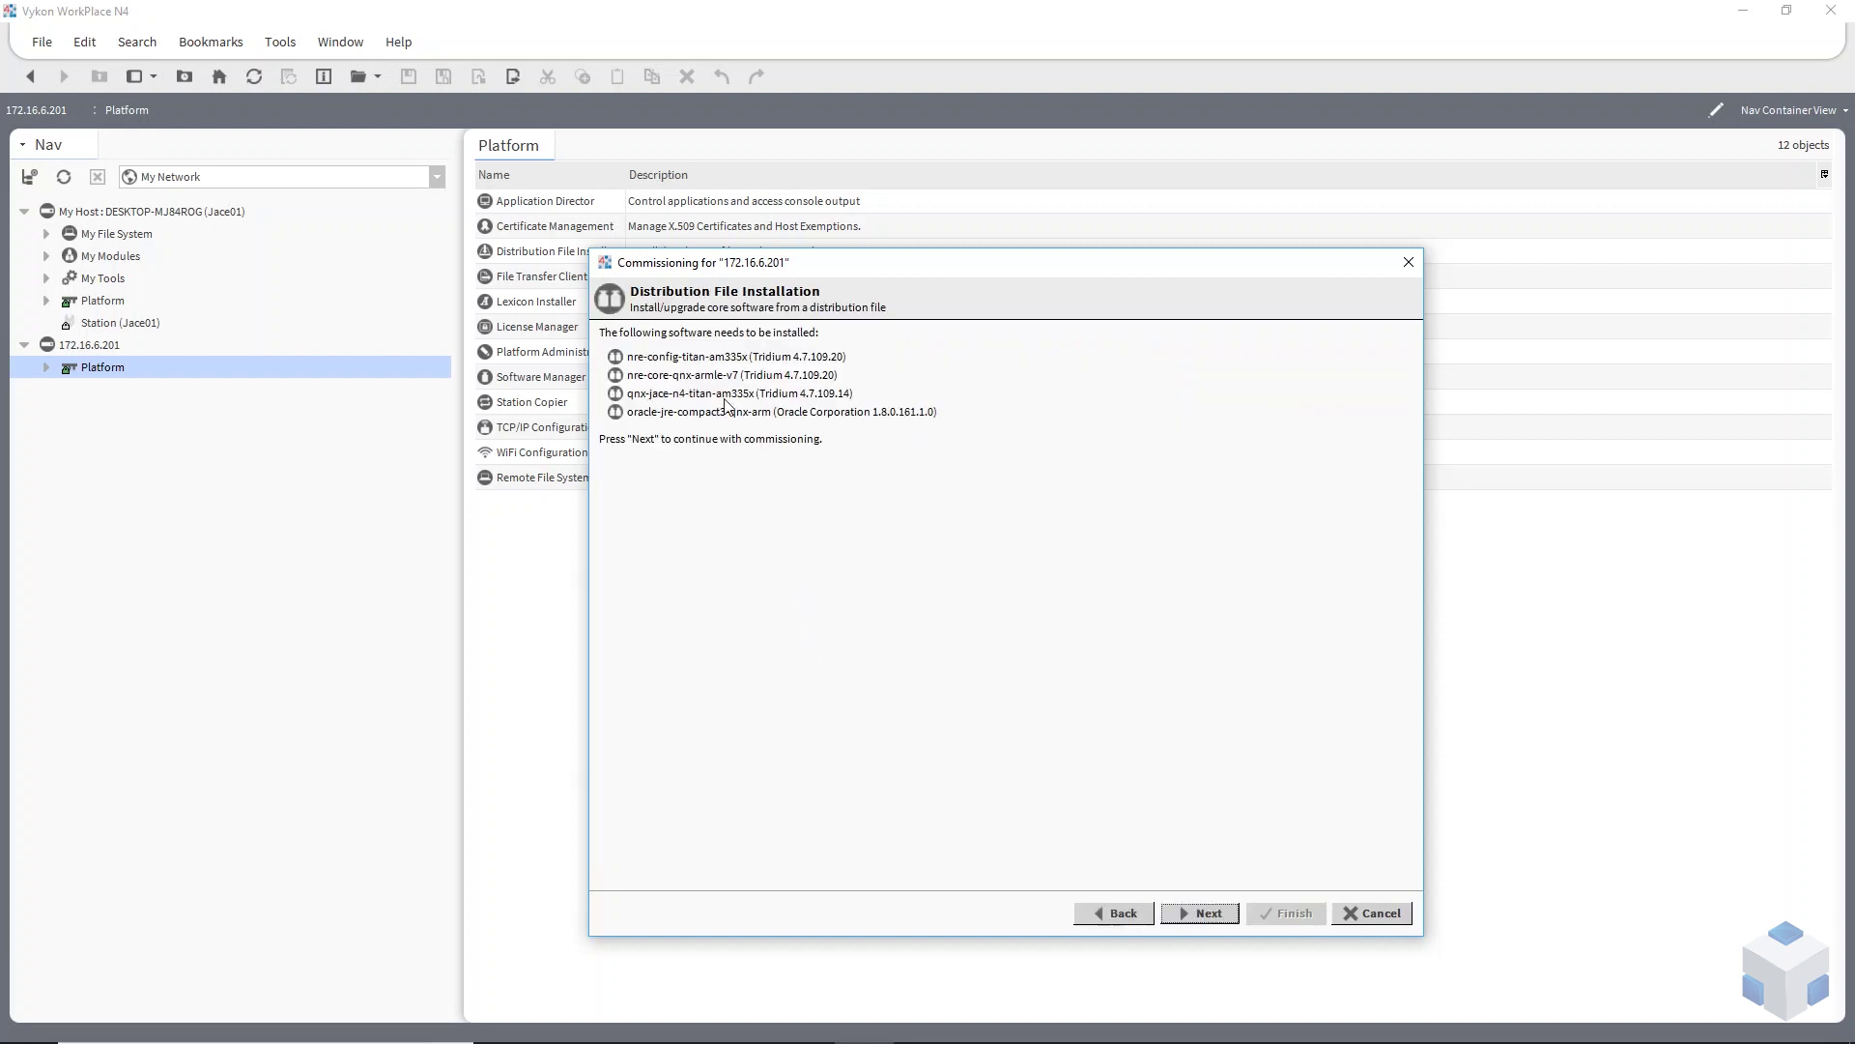
# Check the TCP/IP settings, including gateway 172.16.6.254 and both interfaces, then accept them.
pyautogui.click(1199, 915)
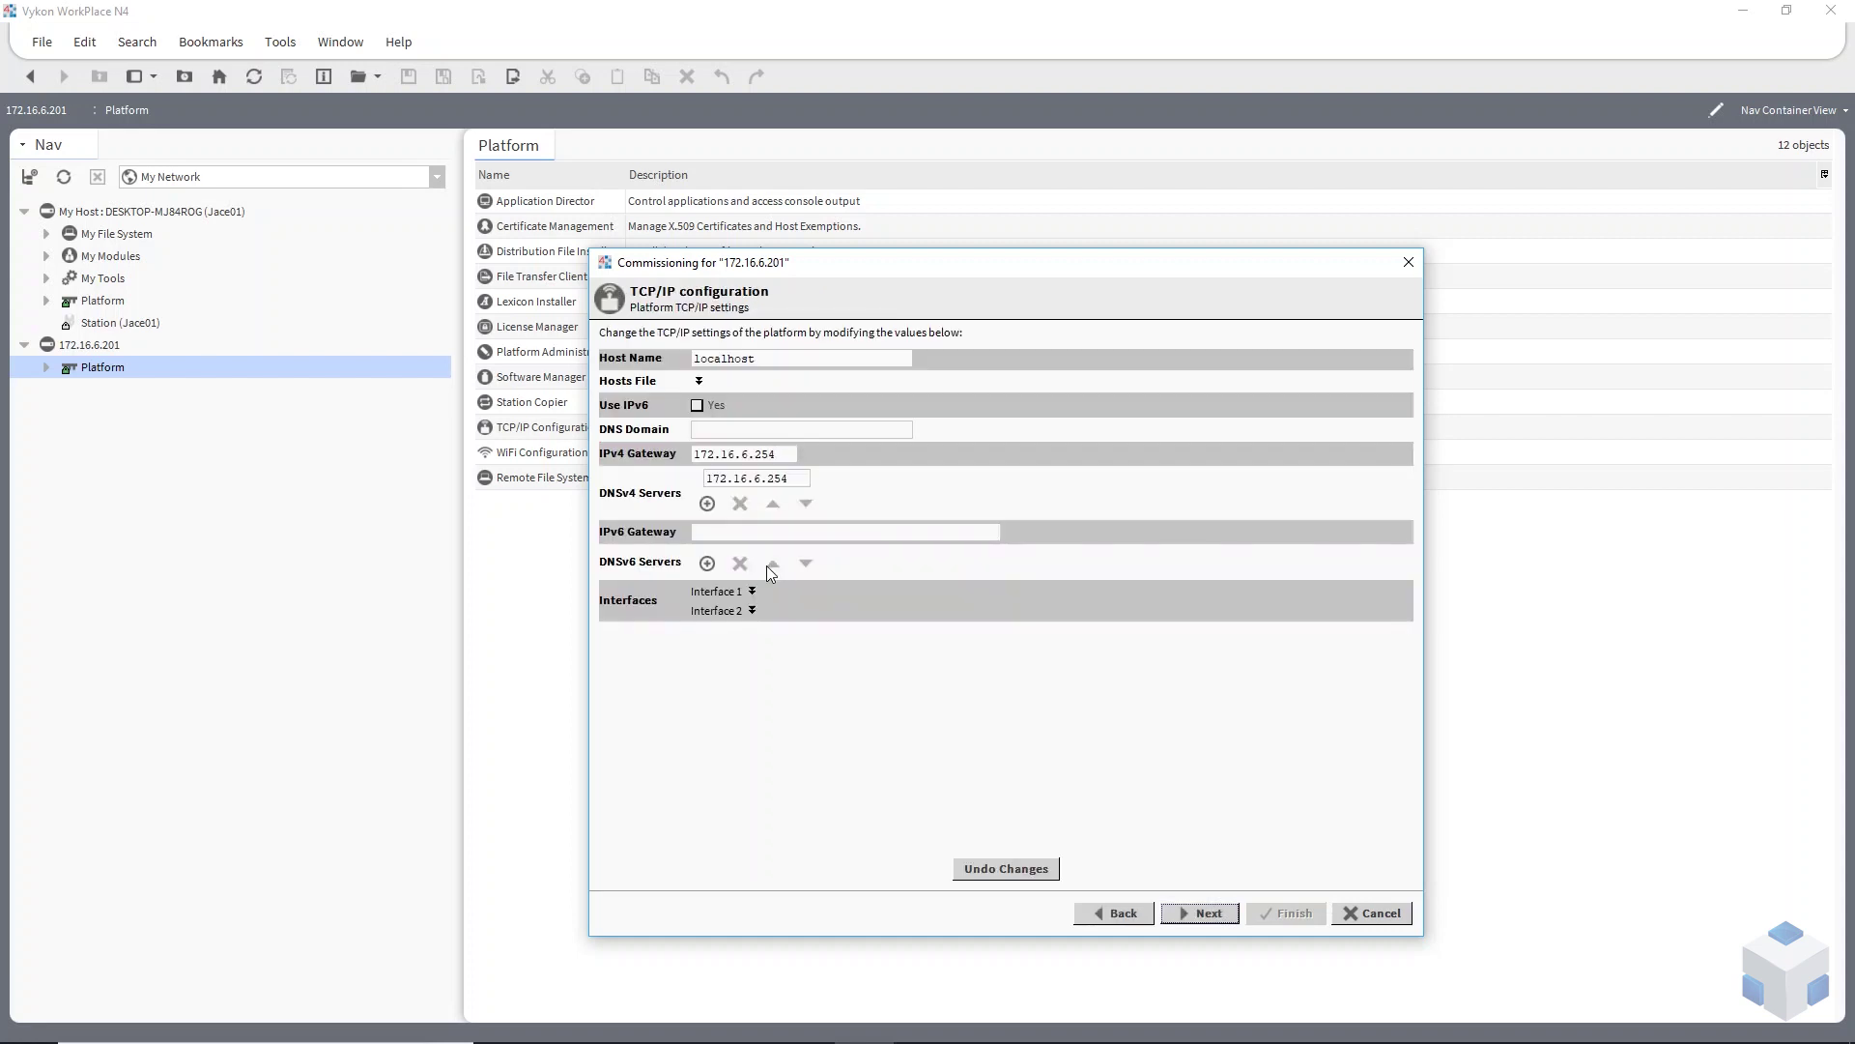
pyautogui.moveTo(791, 456); pyautogui.dragTo(656, 462)
pyautogui.click(753, 590)
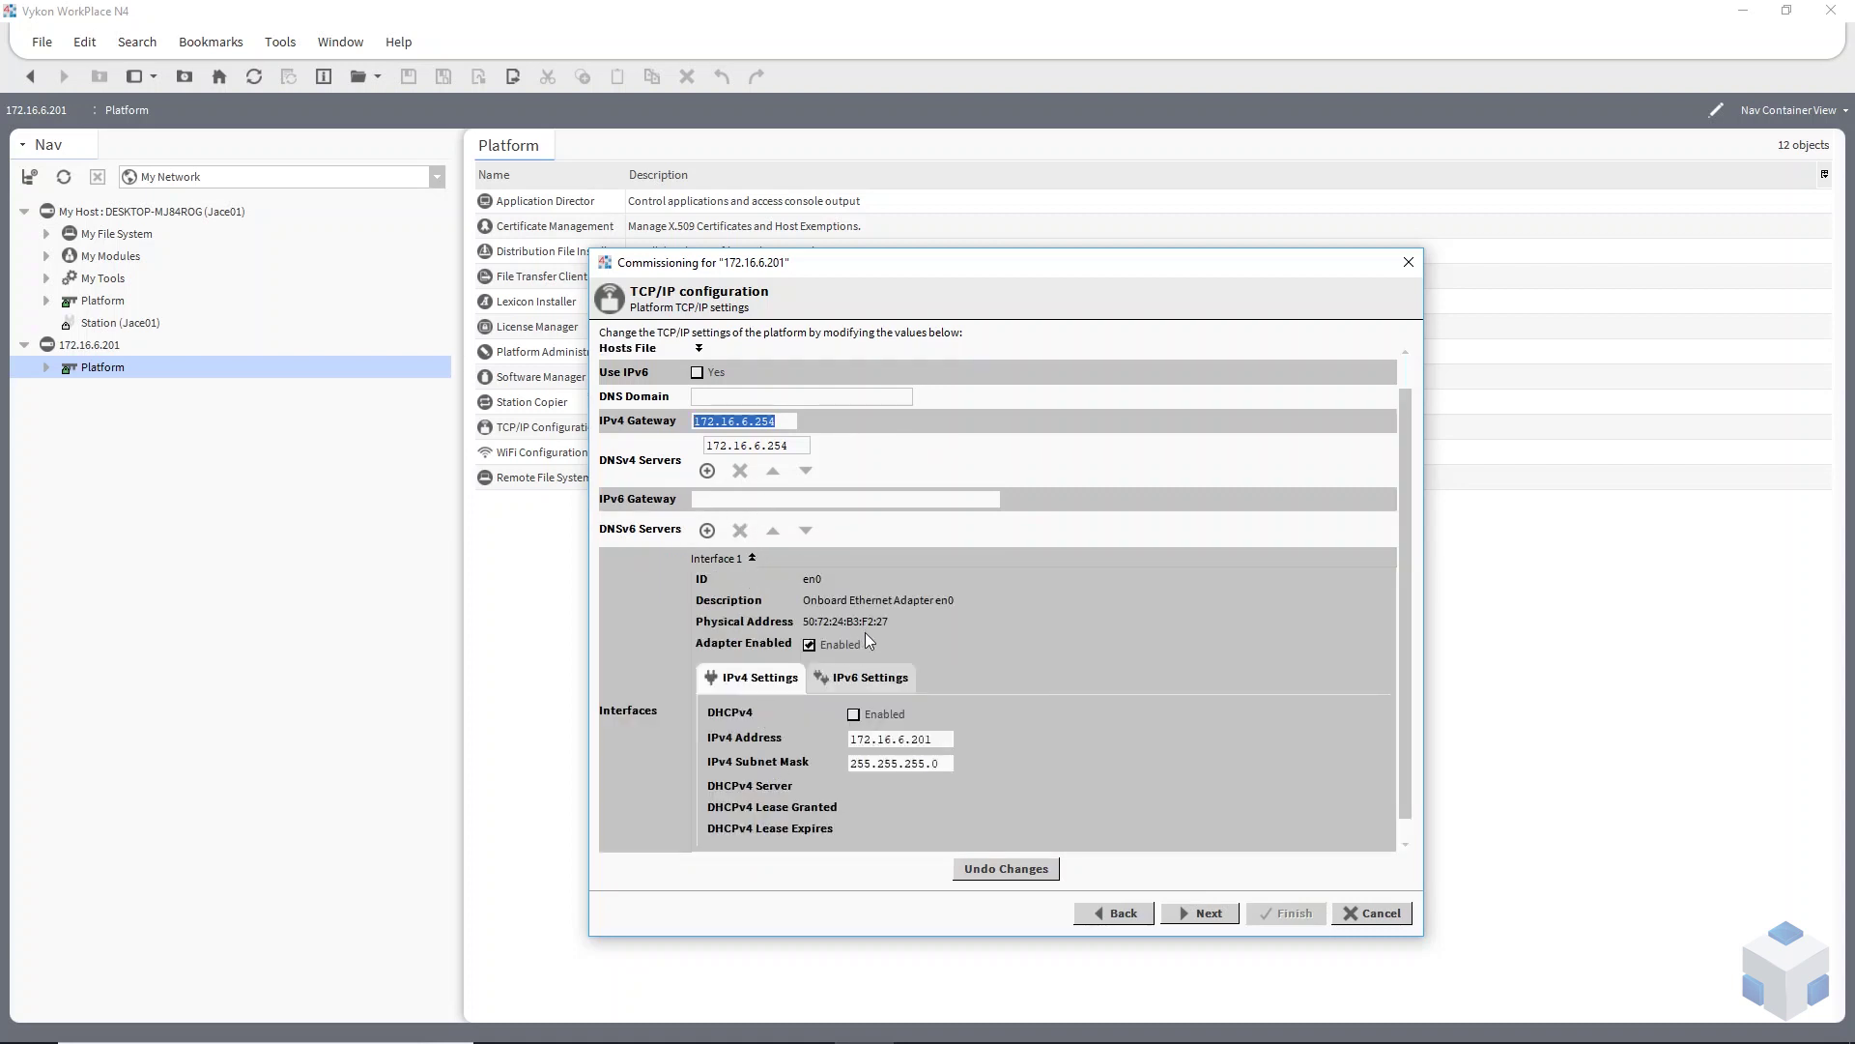
pyautogui.scroll(-1, 879, 649)
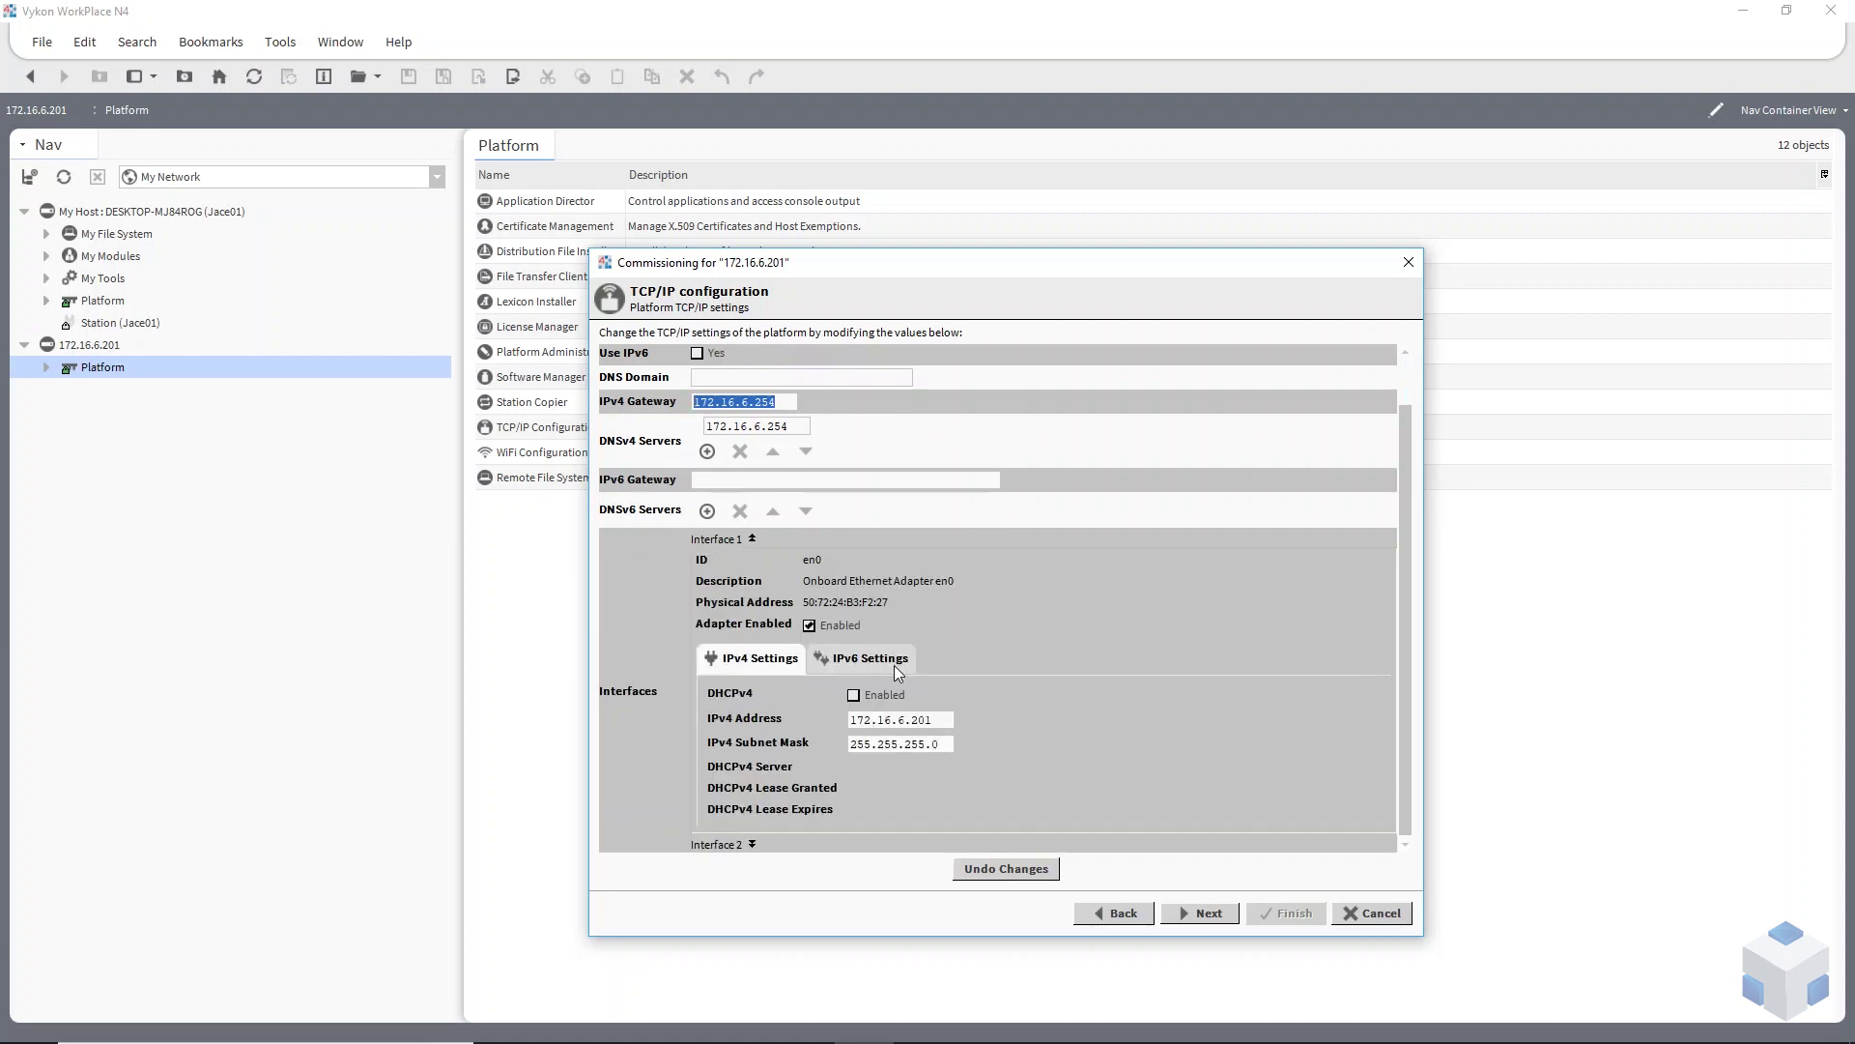
pyautogui.click(752, 538)
pyautogui.click(752, 610)
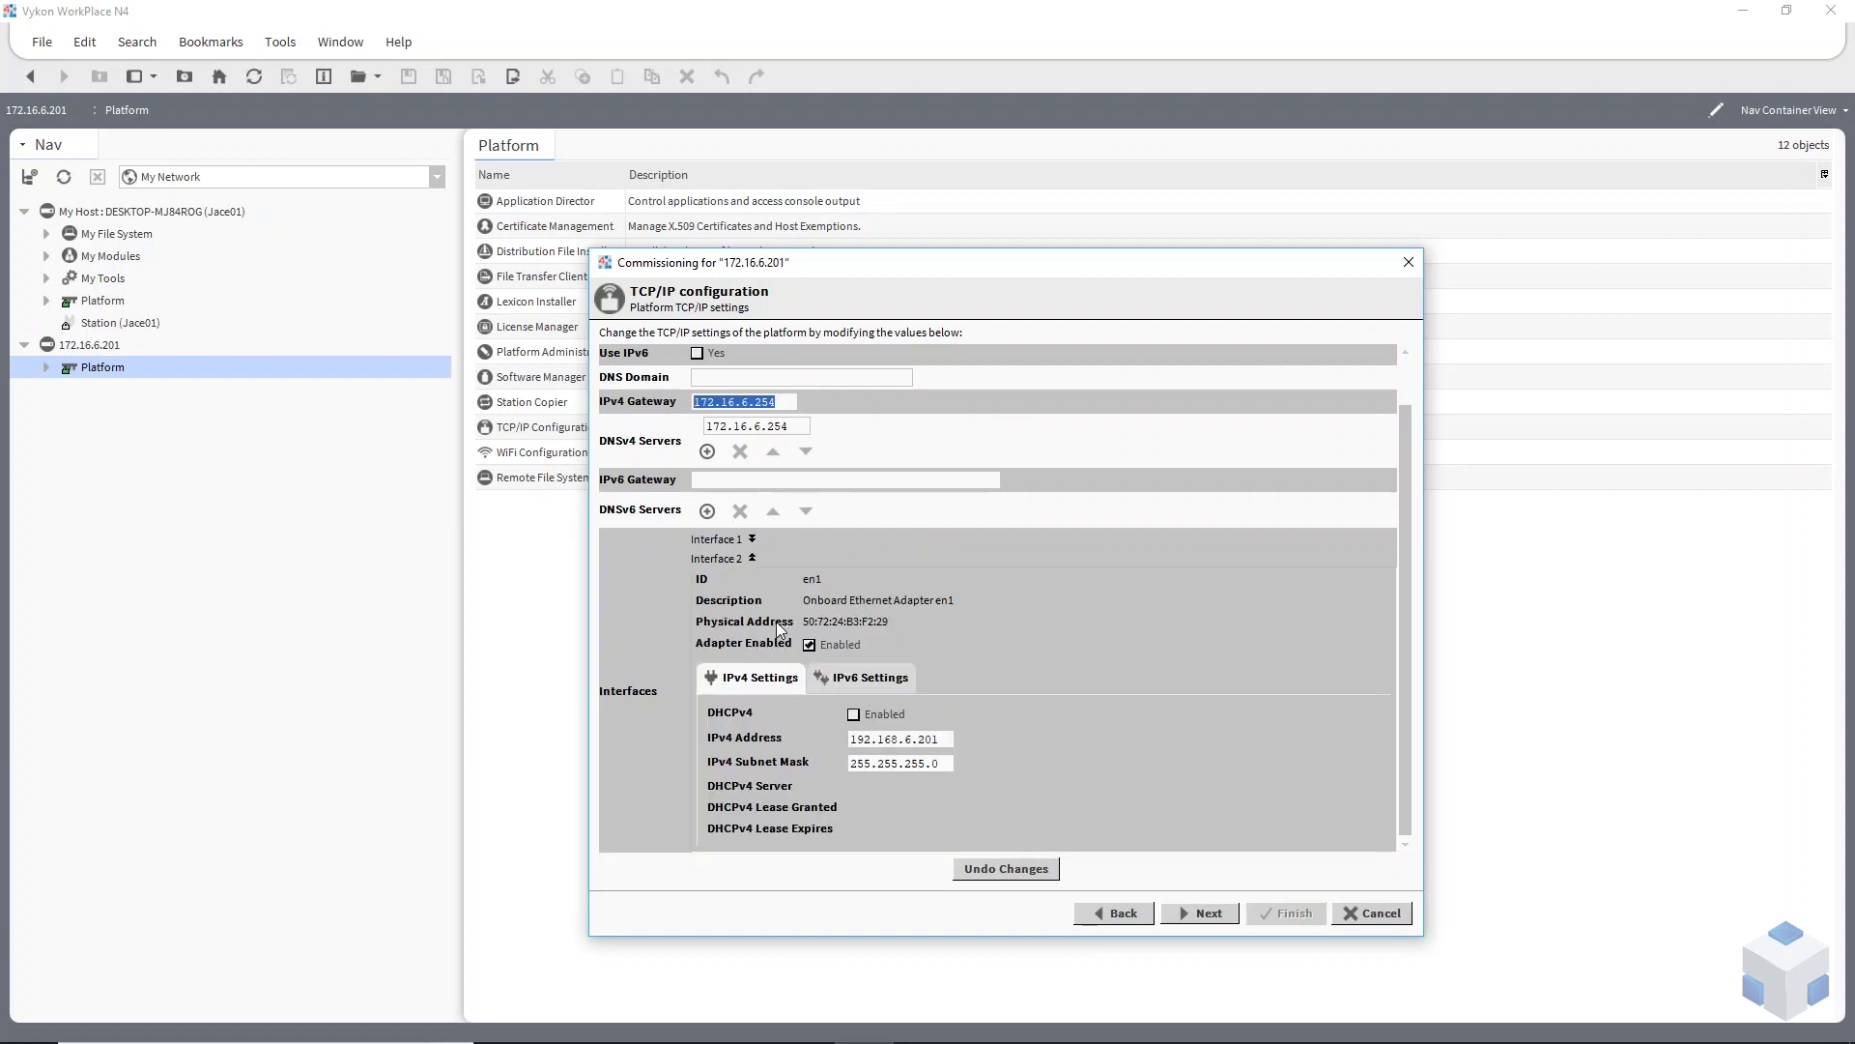
pyautogui.click(751, 558)
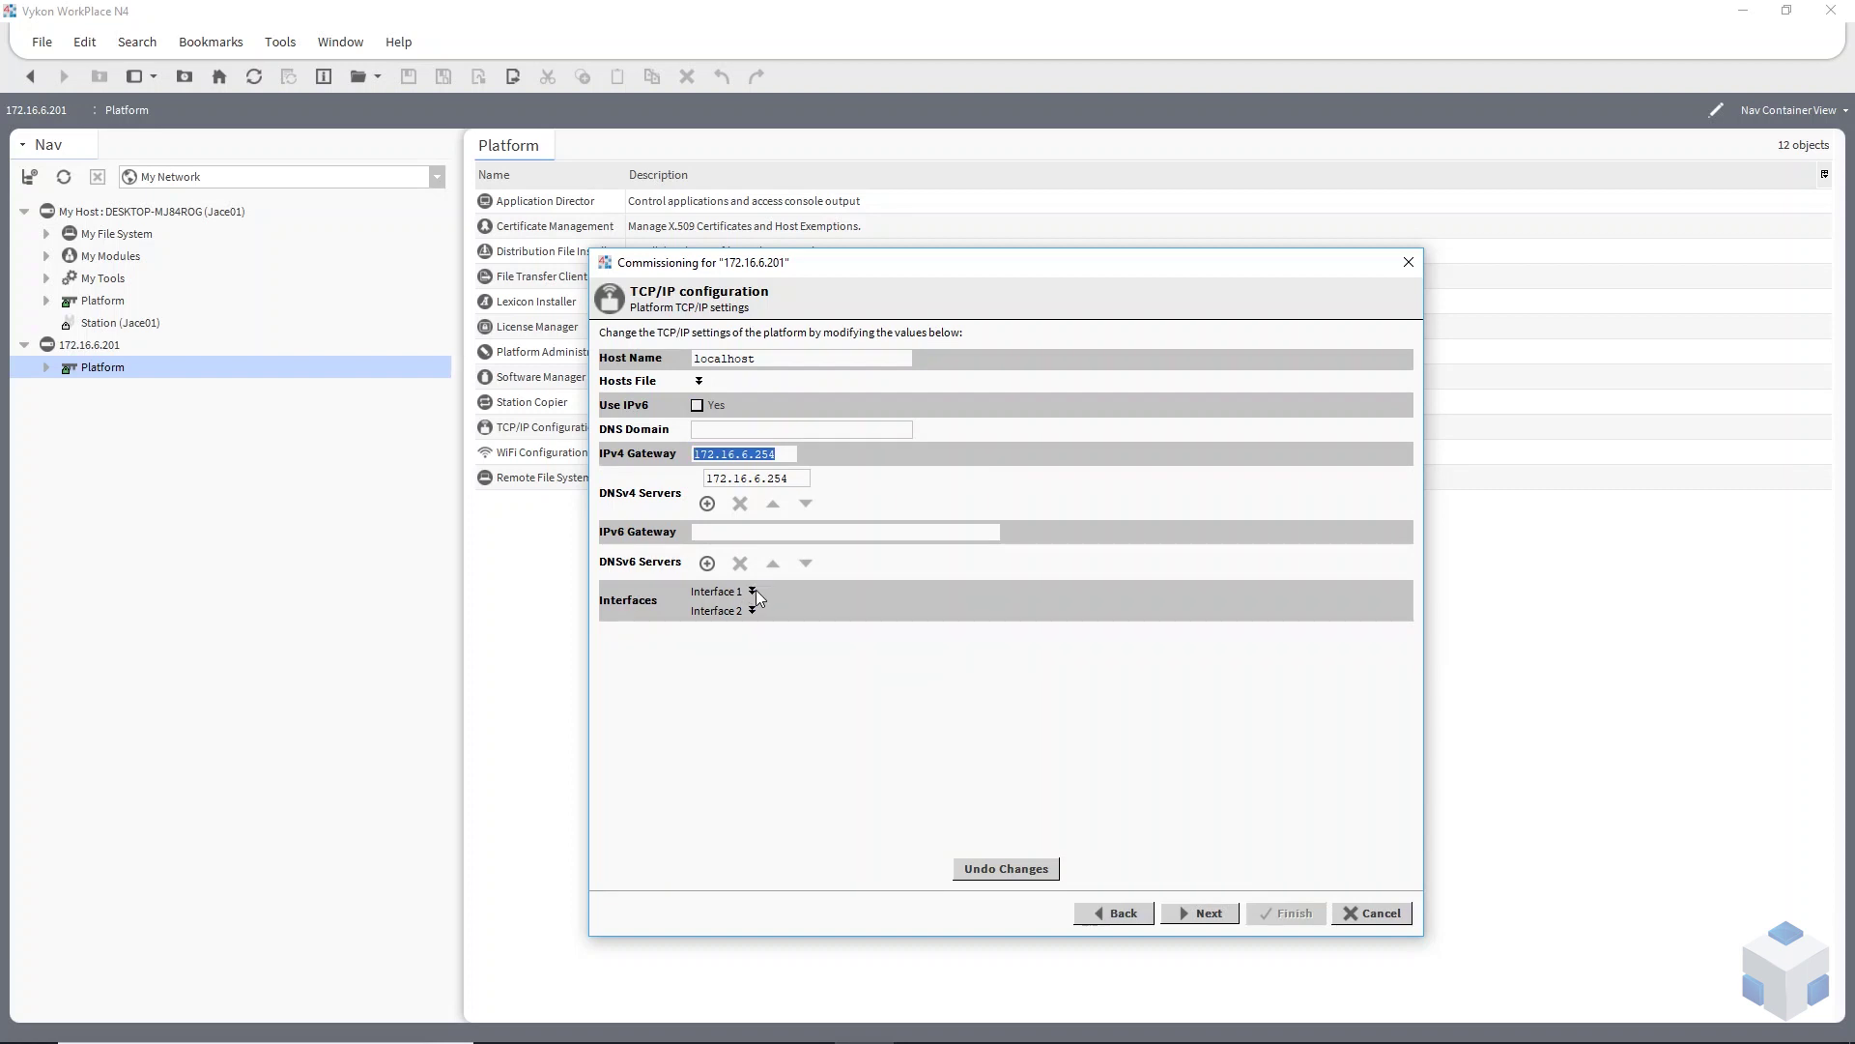
pyautogui.click(1206, 915)
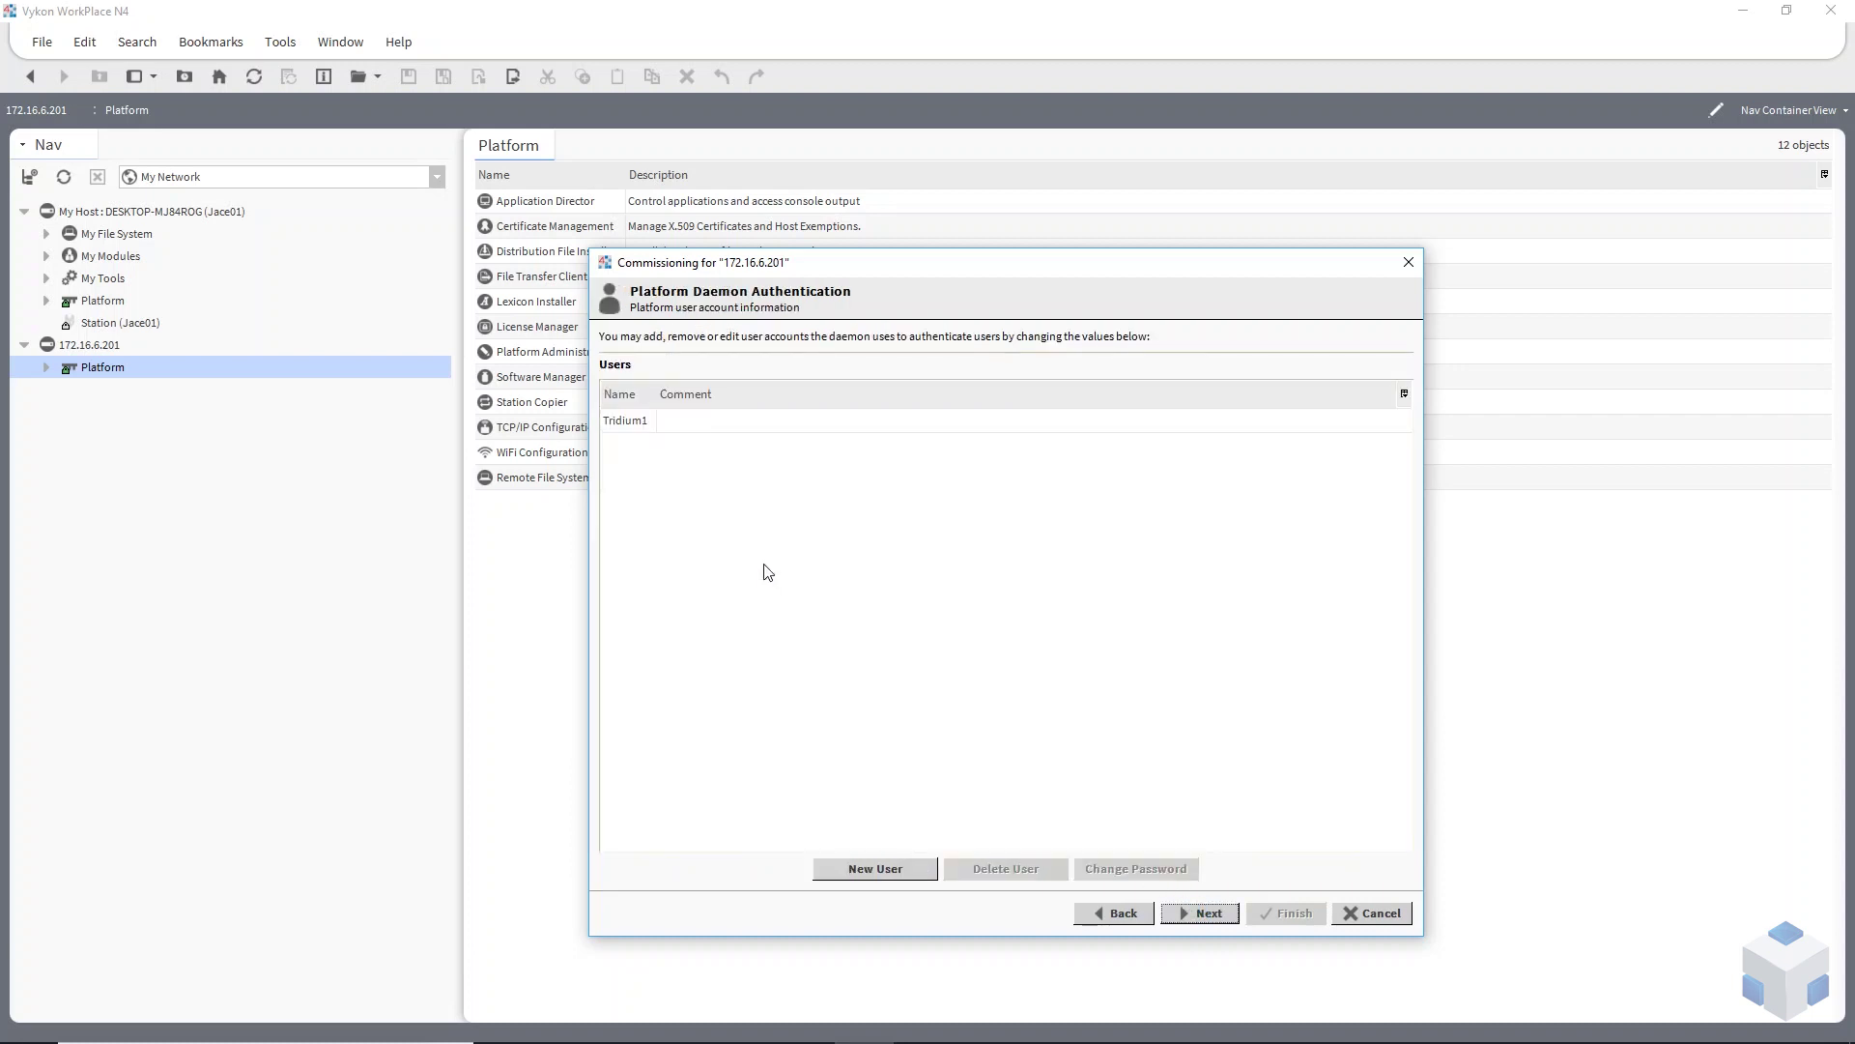
# Create a new platform daemon user with a user name and password.
pyautogui.click(895, 869)
pyautogui.click(1024, 558)
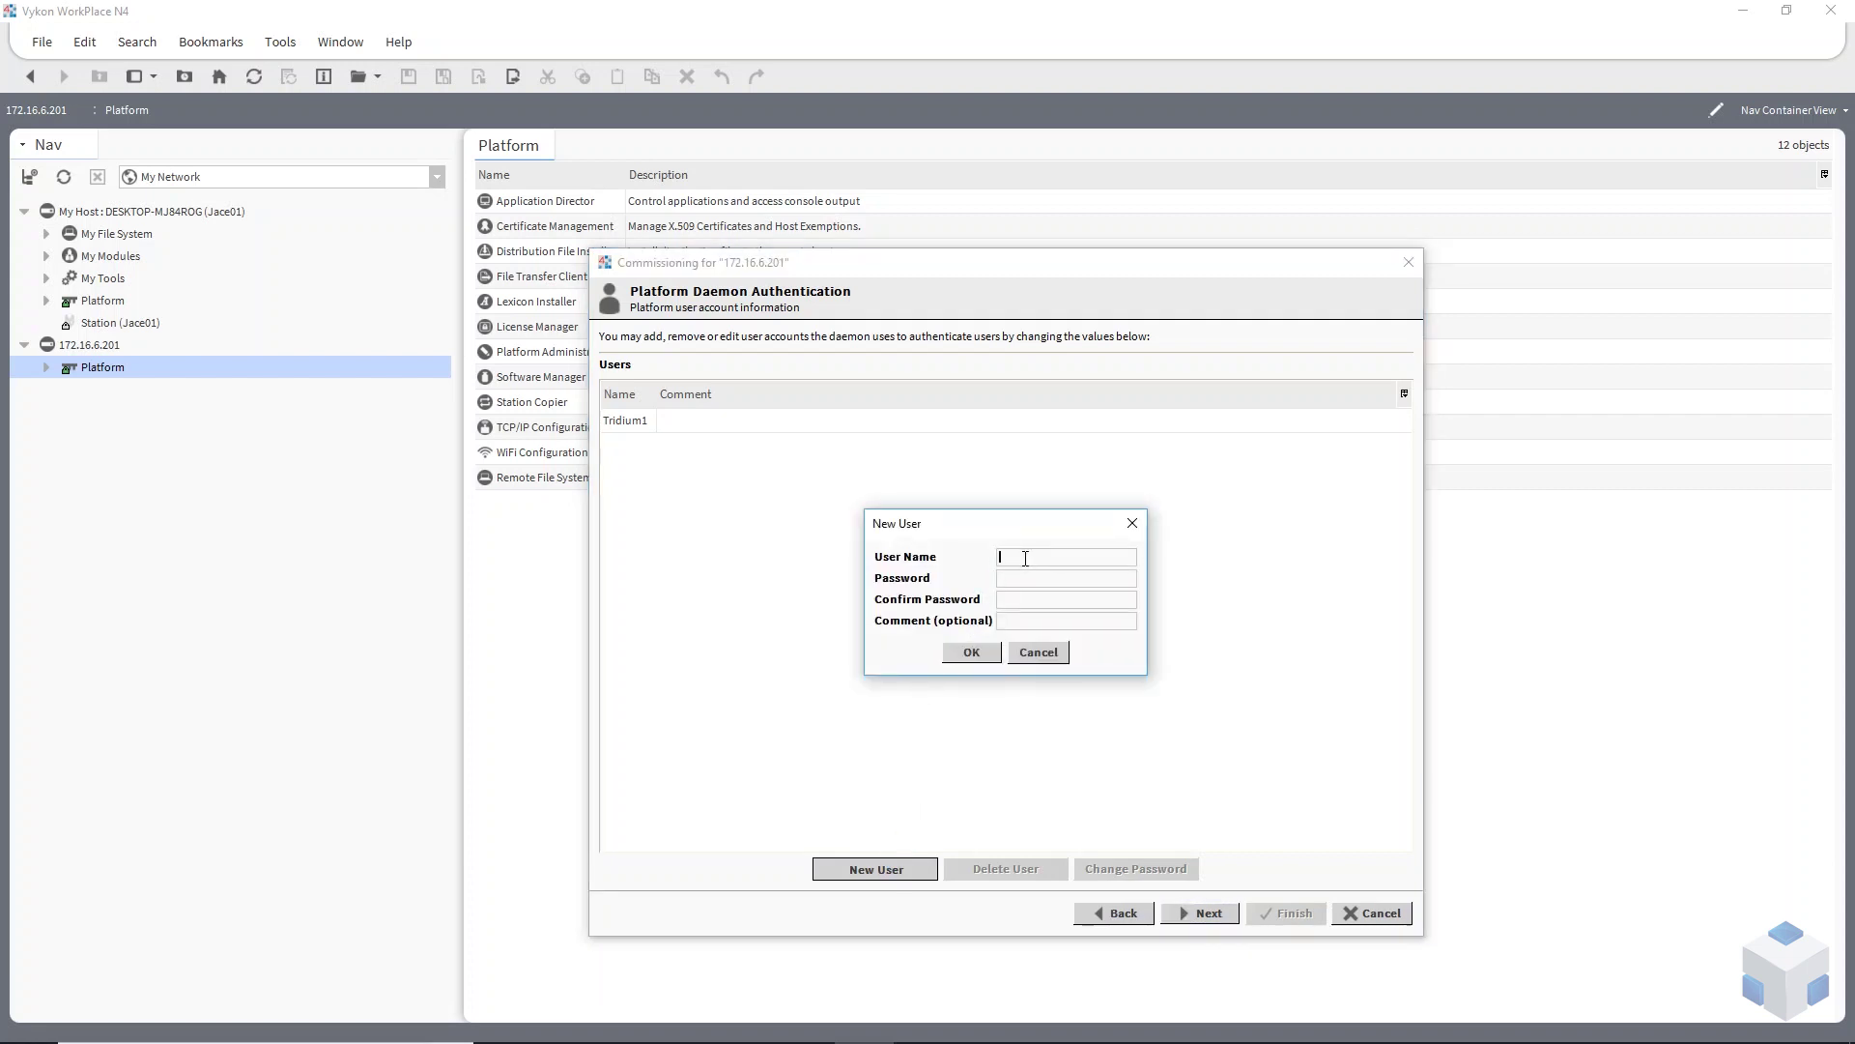
pyautogui.write('TheUser1')
pyautogui.click(972, 649)
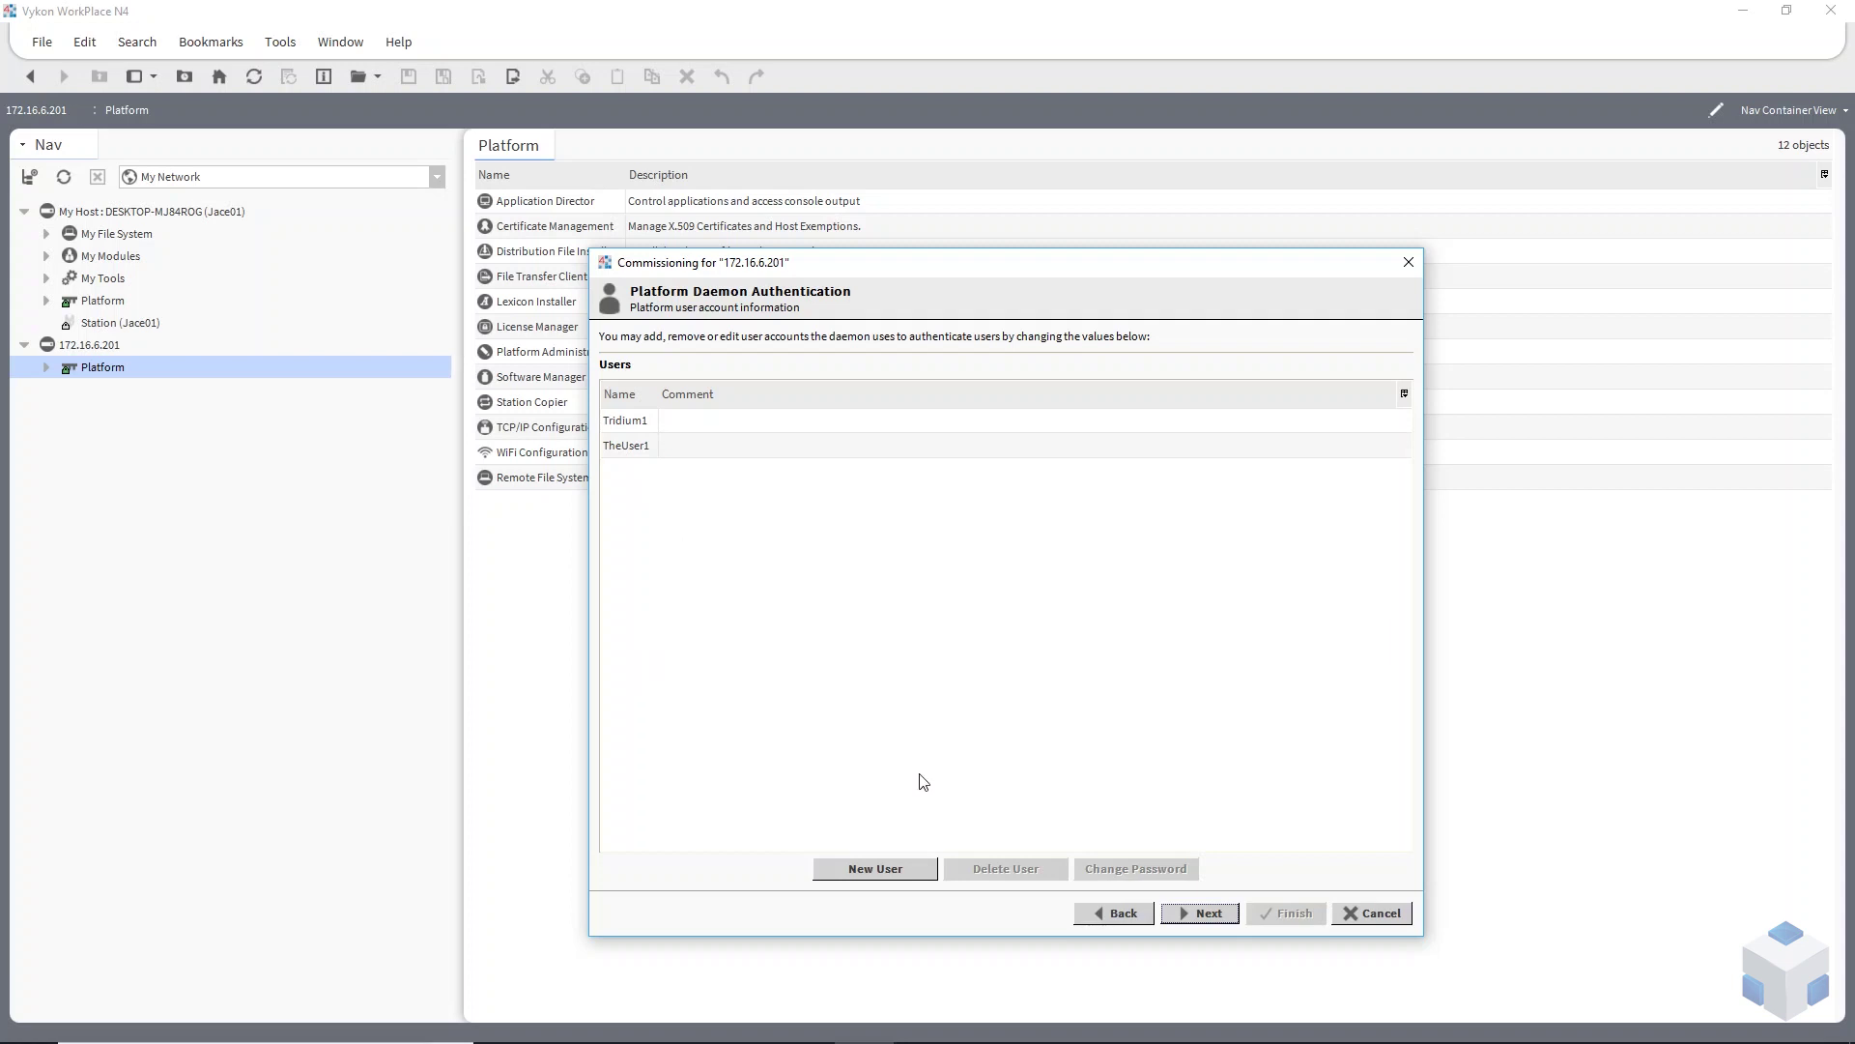
# Review the summary of commissioning changes and finish the wizard to apply them.
pyautogui.click(1201, 915)
pyautogui.scroll(-1, 806, 541)
pyautogui.scroll(-15, 806, 543)
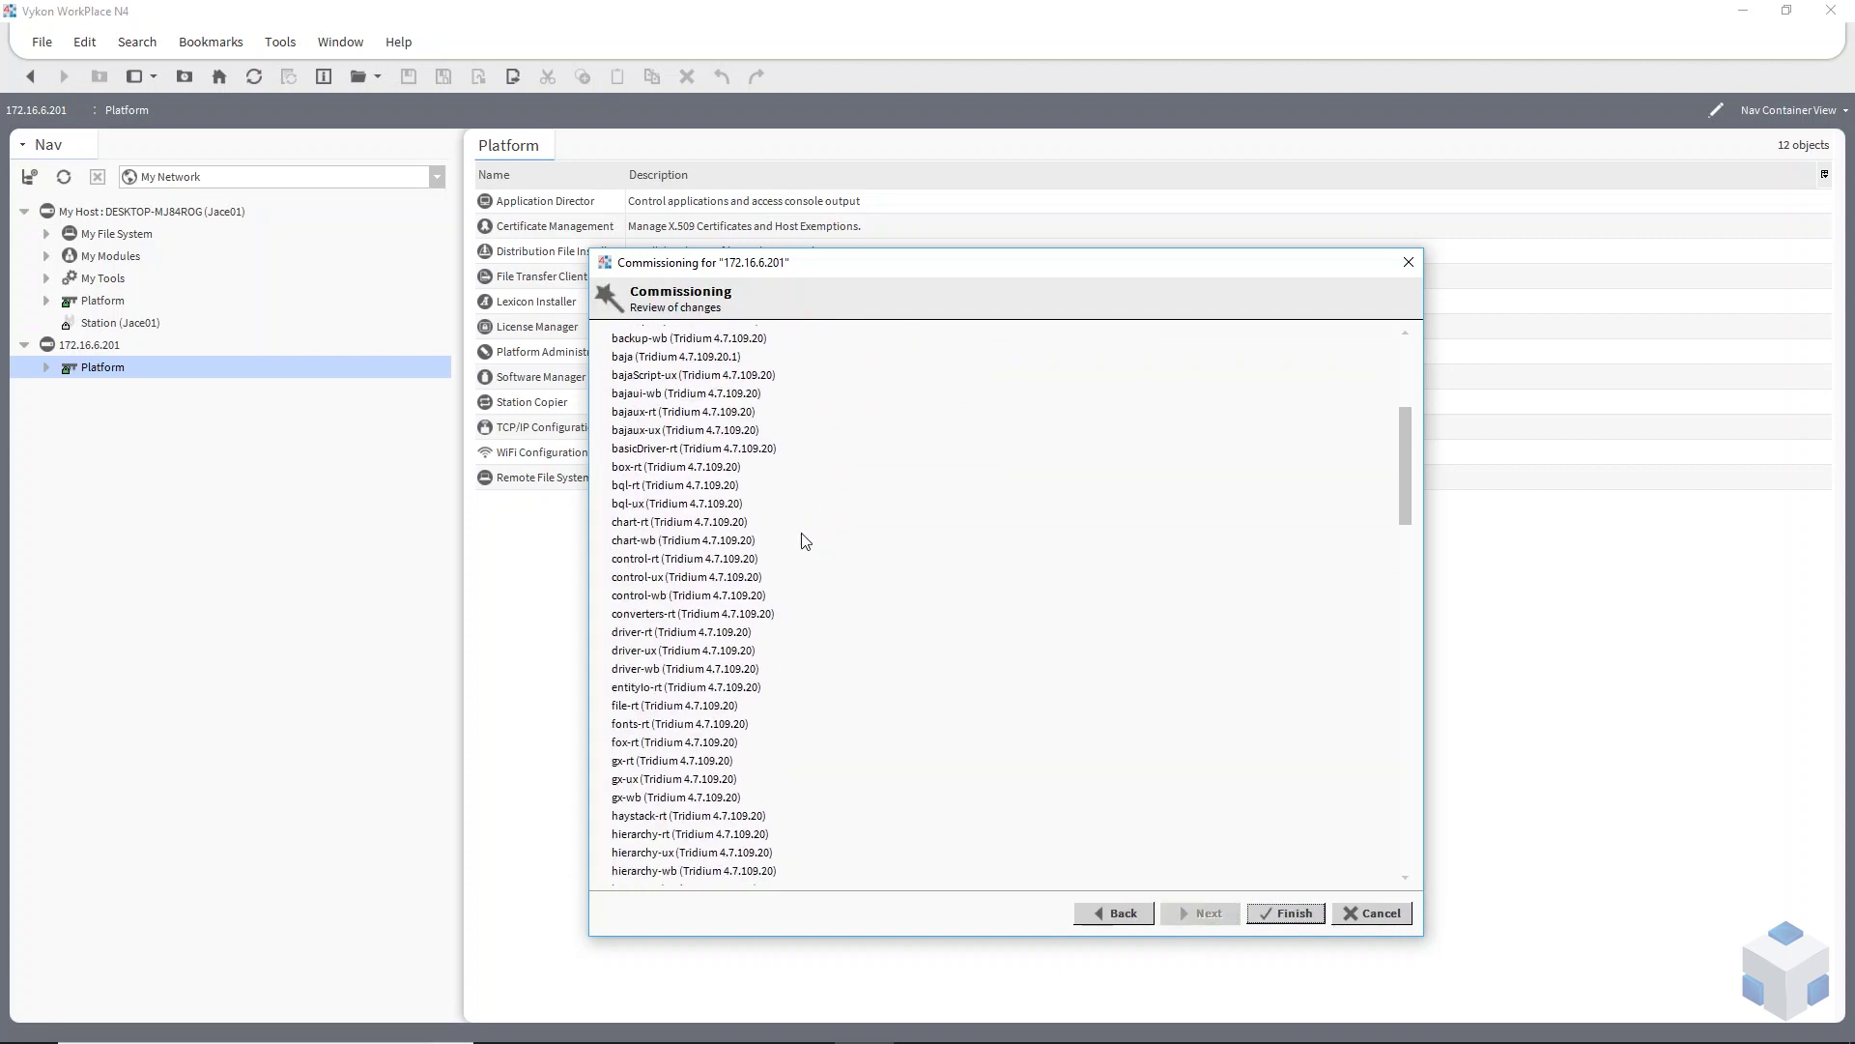
pyautogui.scroll(-15, 807, 560)
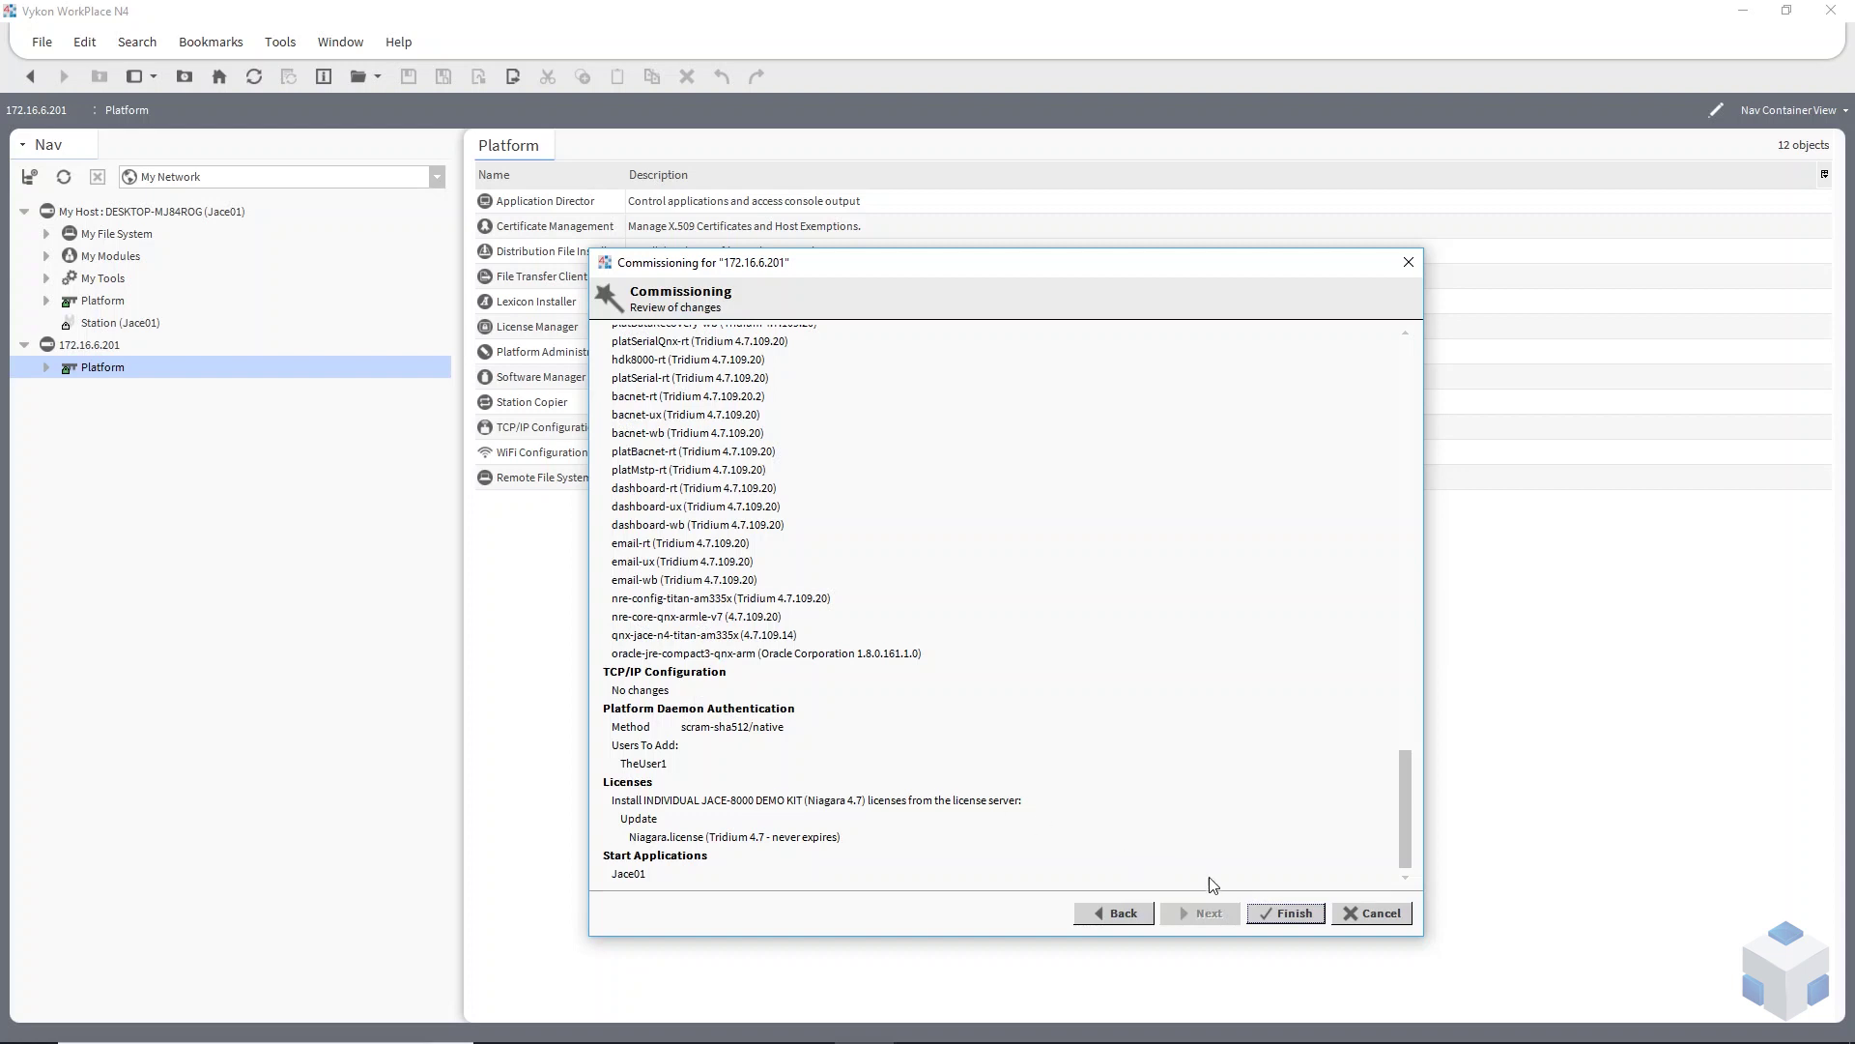
pyautogui.click(1289, 915)
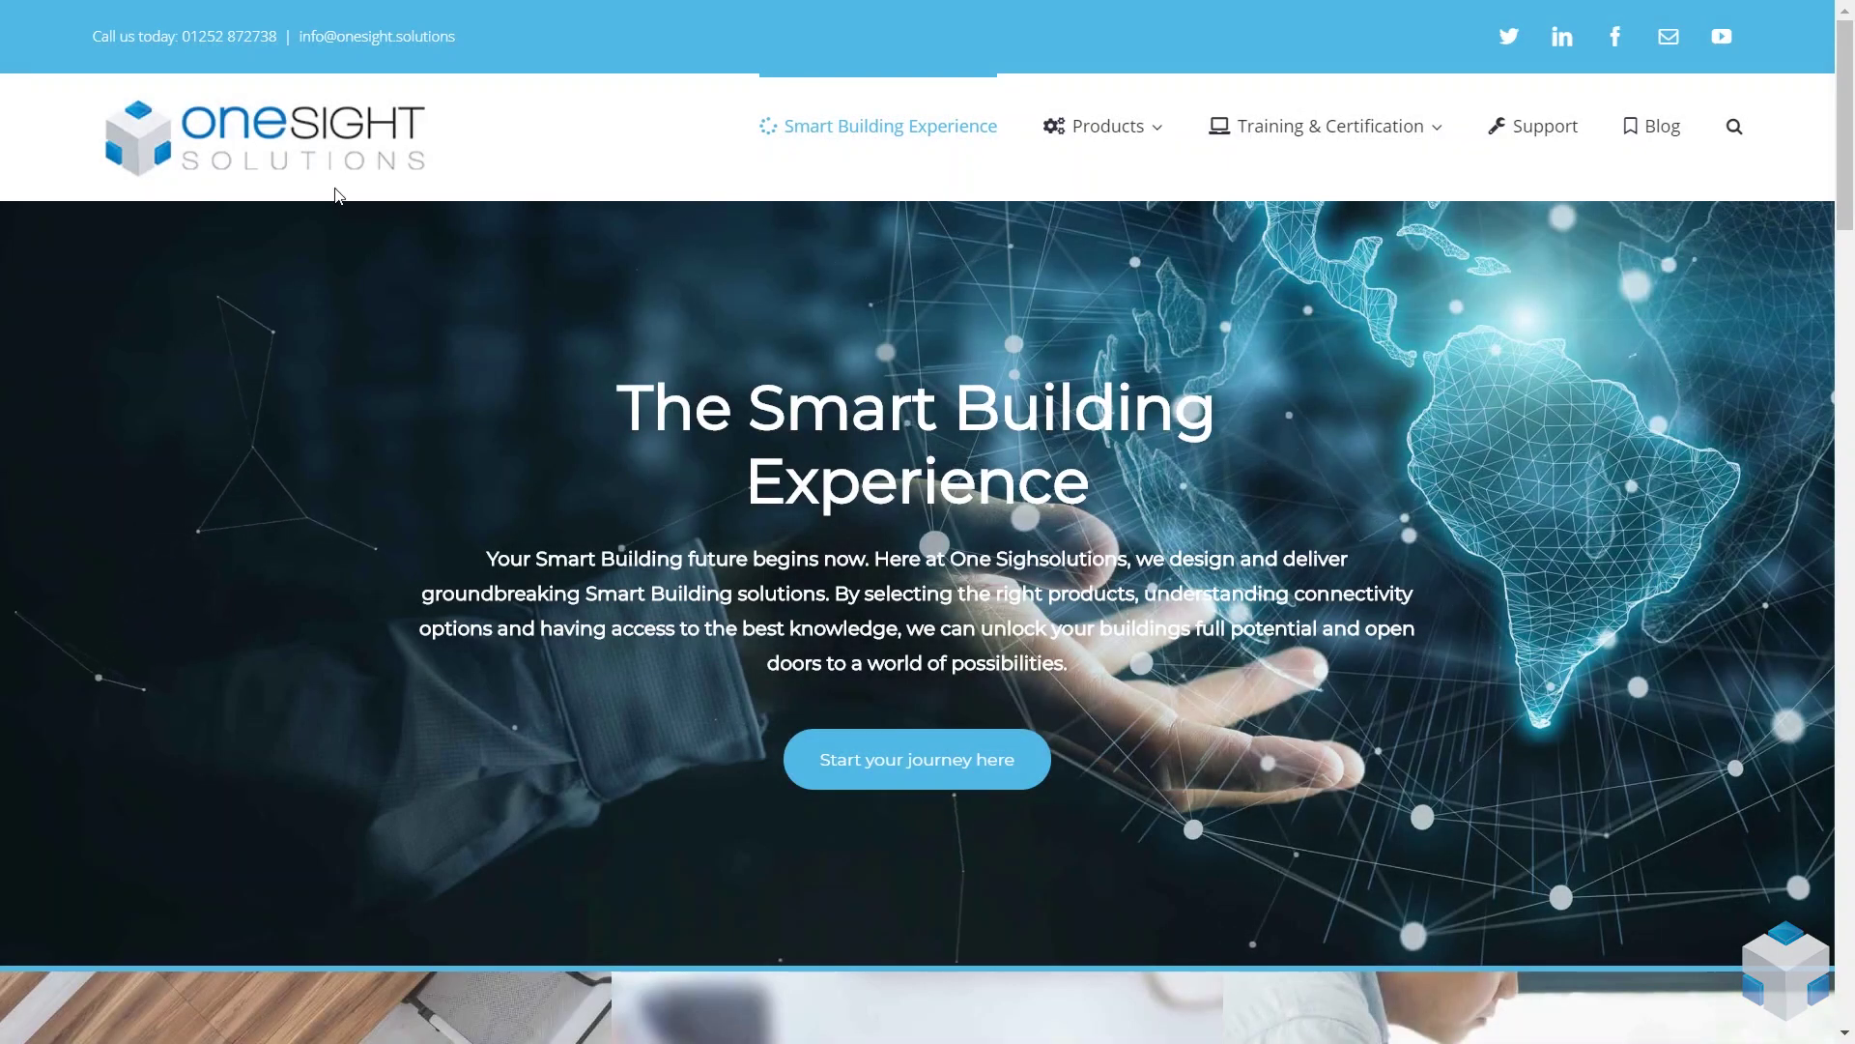
pyautogui.moveTo(1131, 138)
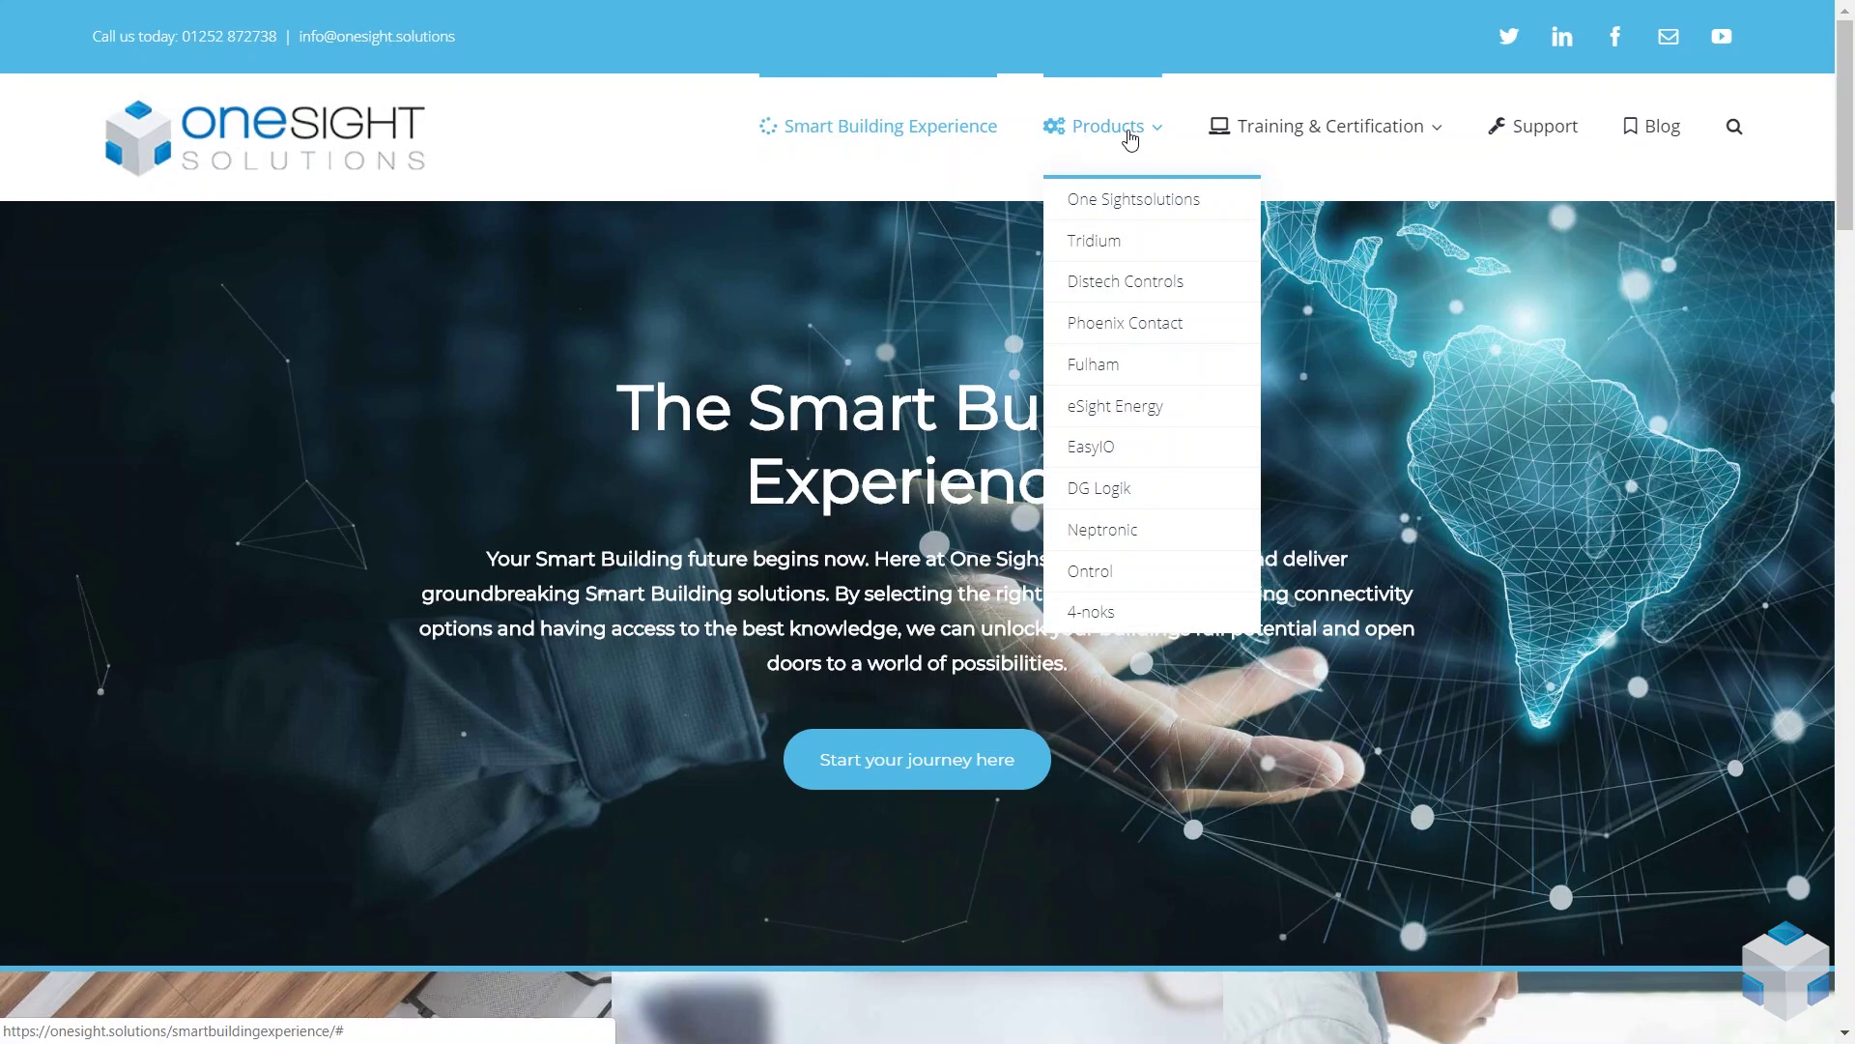
pyautogui.moveTo(1383, 144)
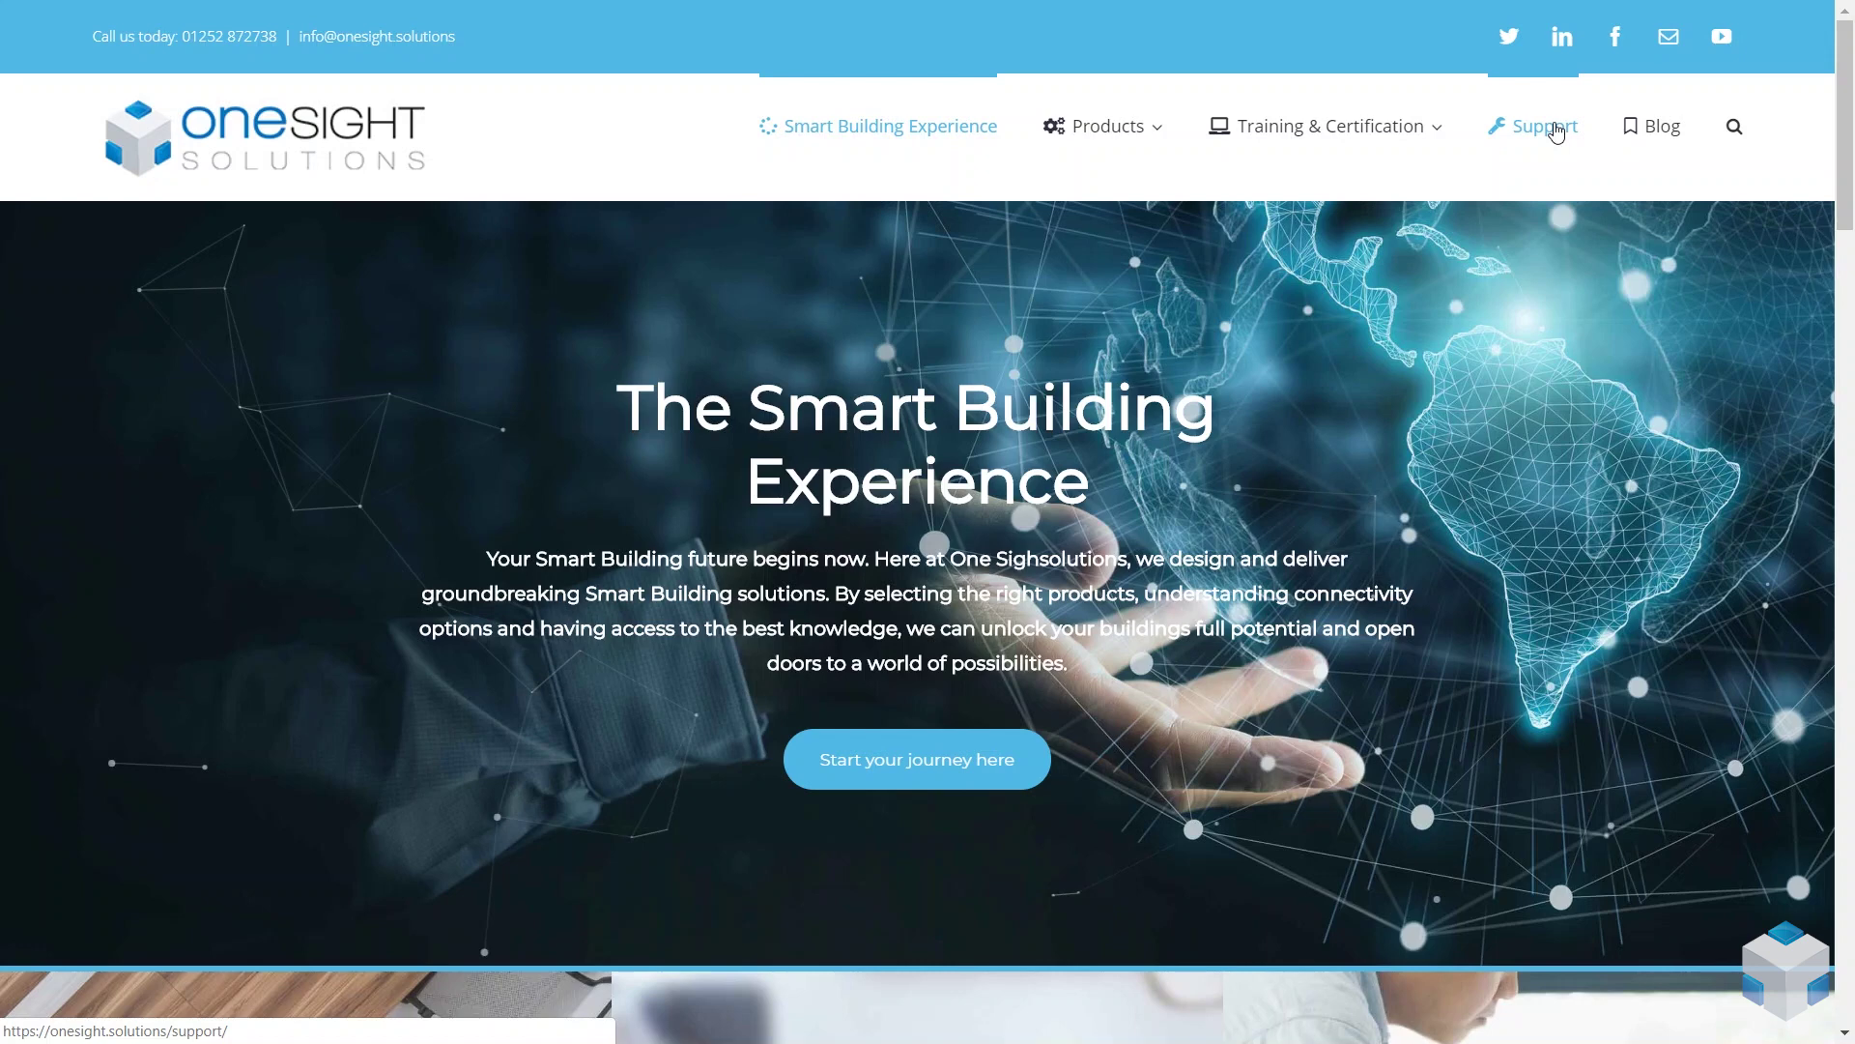
pyautogui.scroll(-1, 580, 454)
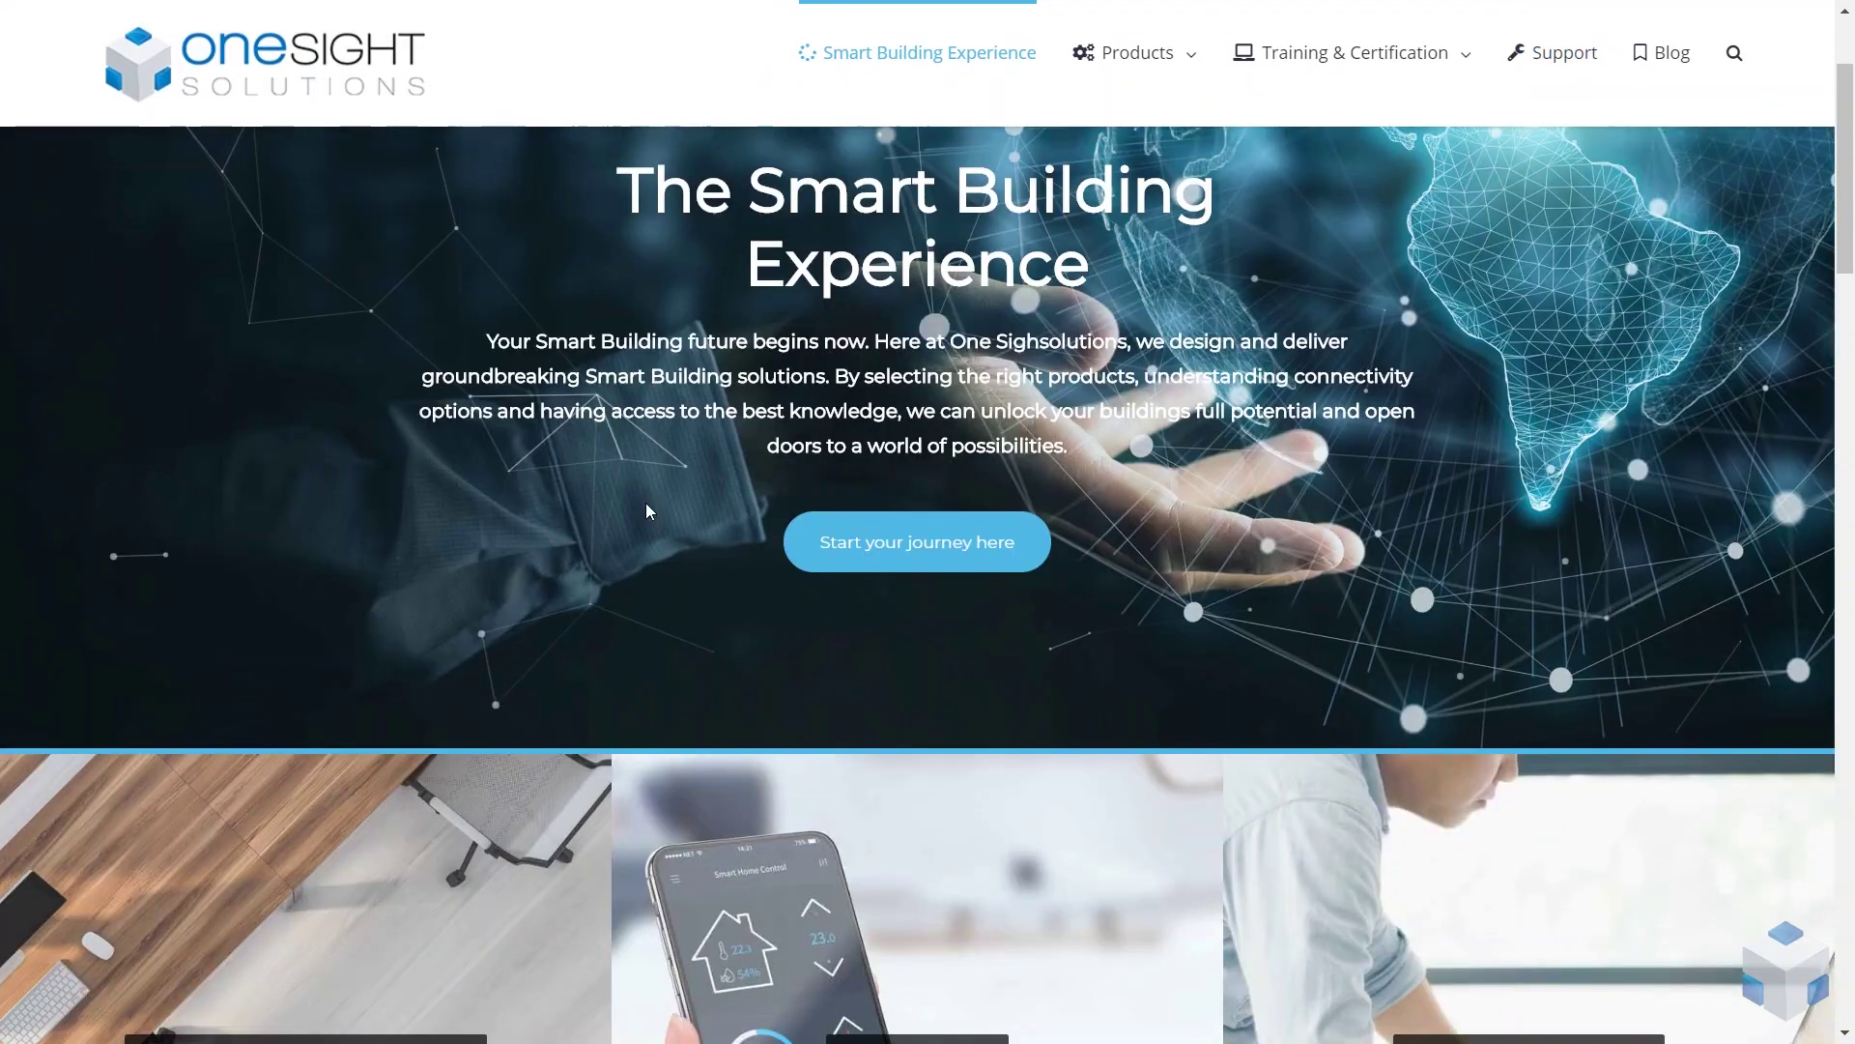